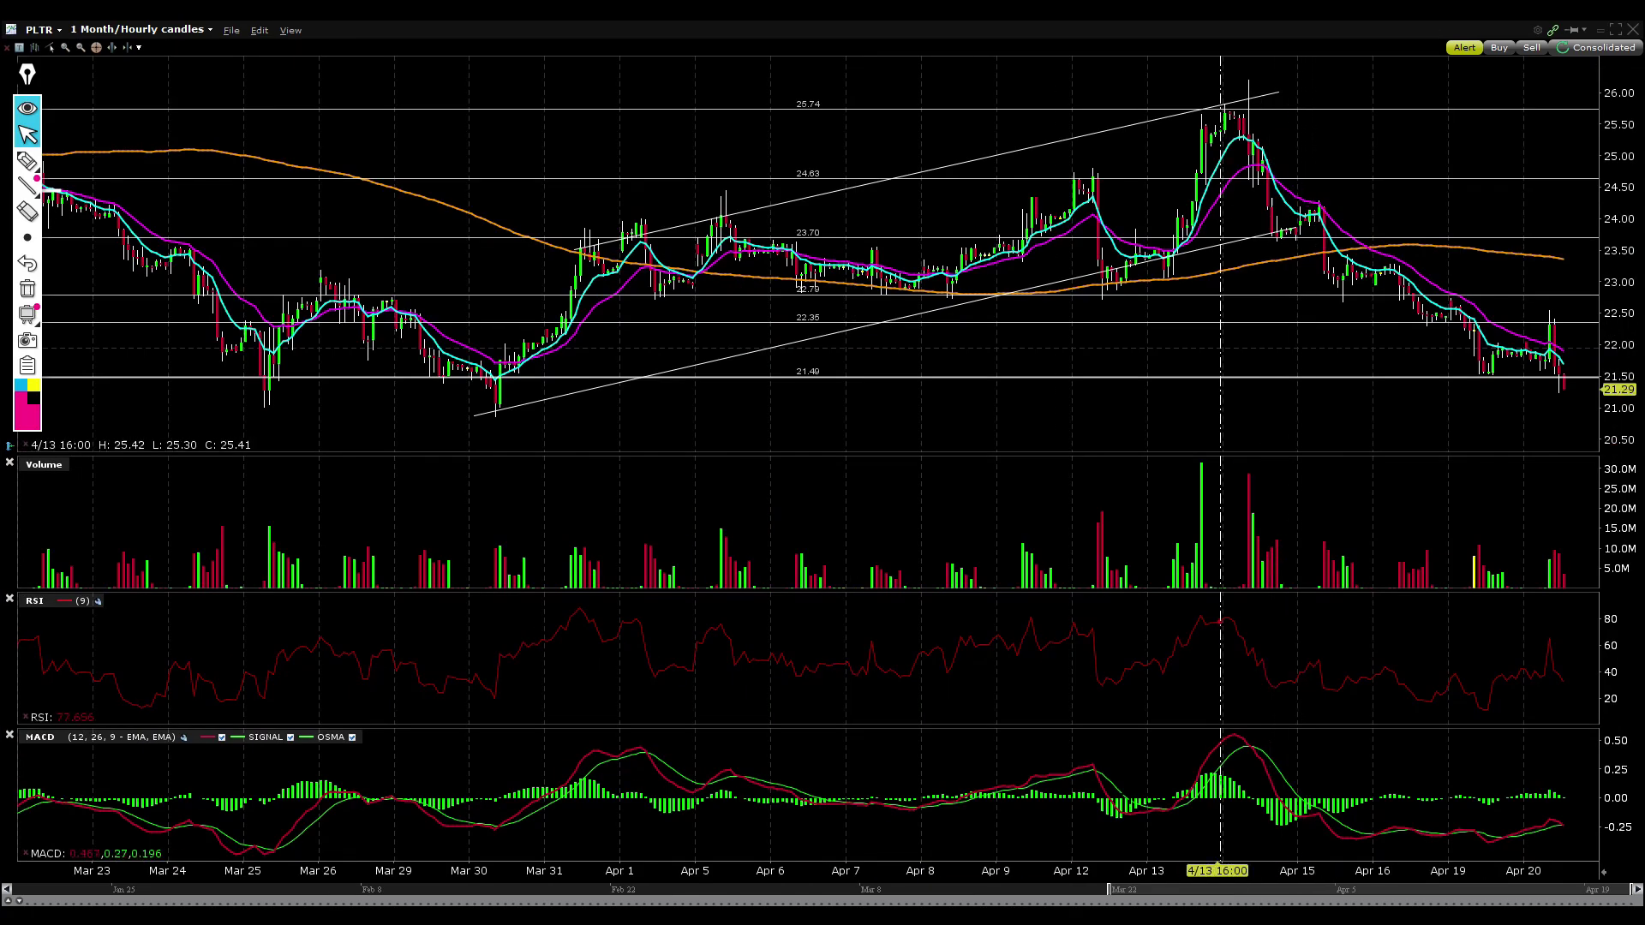
# Narrow the PLTR hourly chart to 17 days and sketch a pink freehand curve near the early-April lows
pyautogui.moveTo(1109, 886); pyautogui.dragTo(1209, 891)
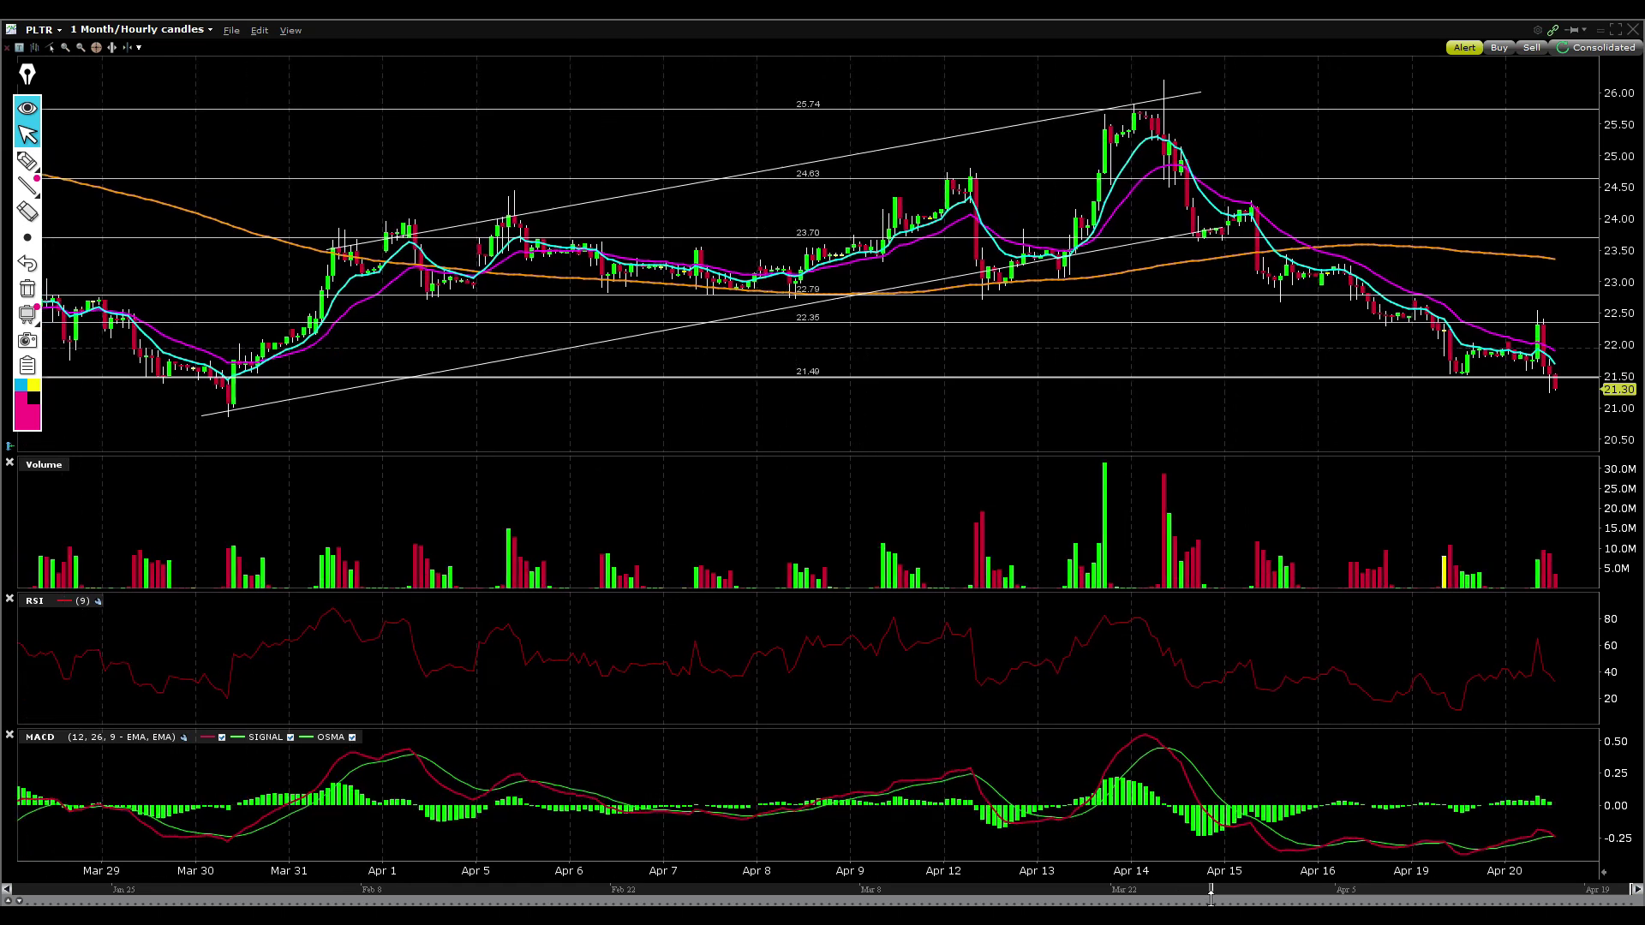
pyautogui.moveTo(27, 163)
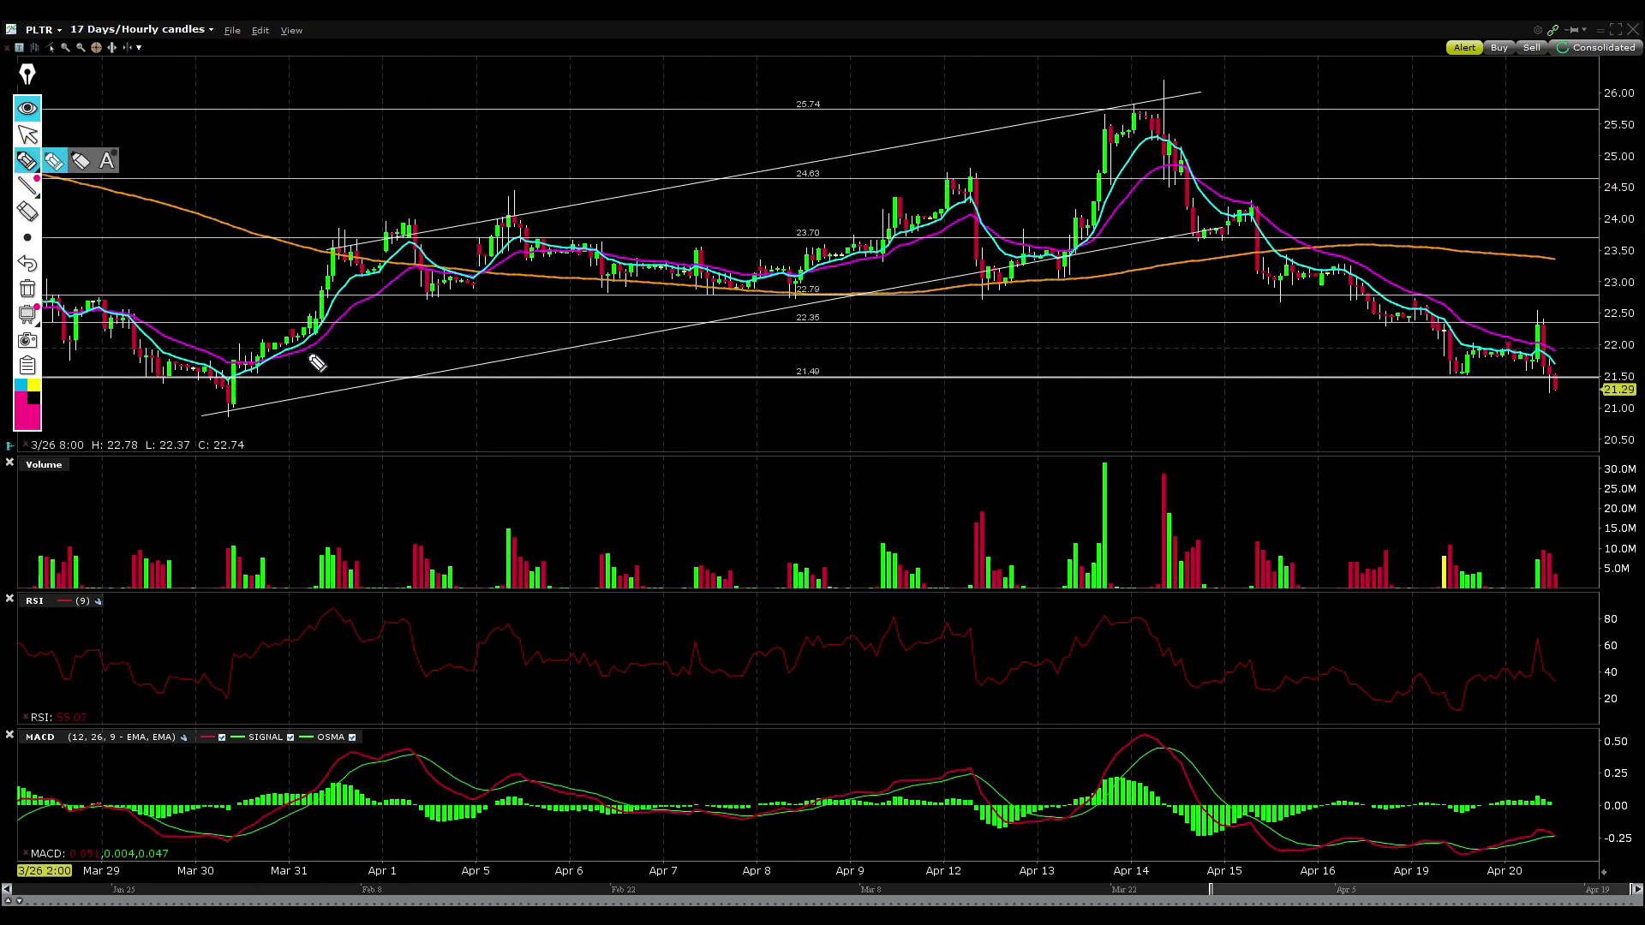
pyautogui.moveTo(292, 393); pyautogui.dragTo(1107, 129)
# Replace the curve with pink marks on the Apr 14 pullback and the 24.63 level, then clear them
pyautogui.click(28, 290)
pyautogui.moveTo(1150, 180); pyautogui.dragTo(1168, 165)
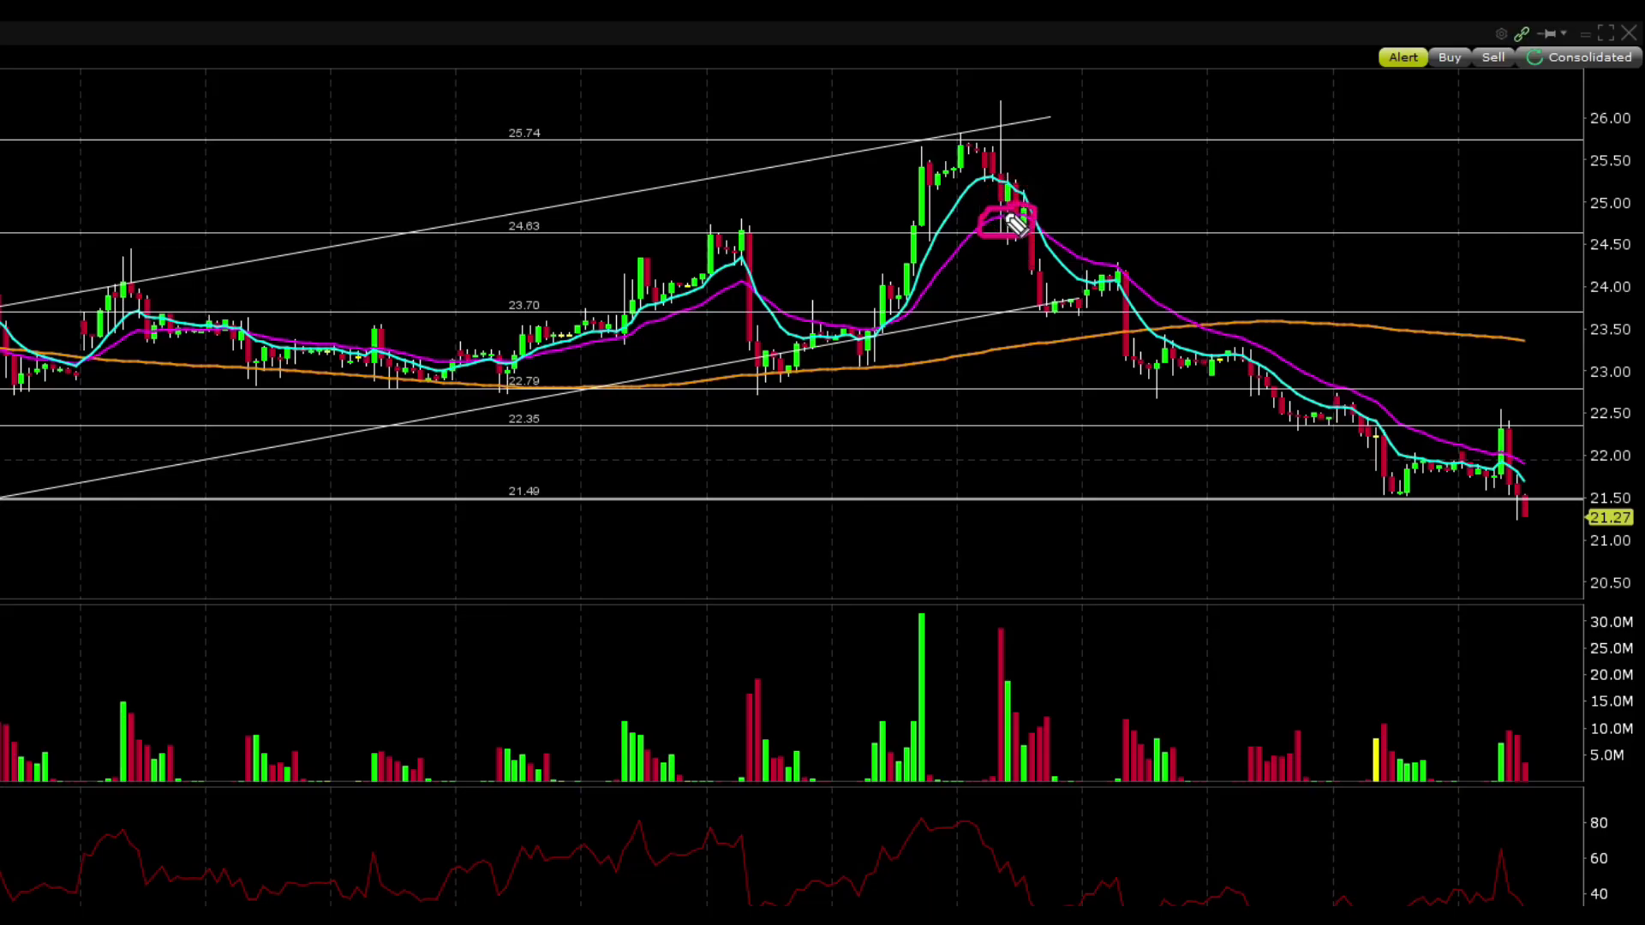
pyautogui.moveTo(960, 232); pyautogui.dragTo(1095, 232)
pyautogui.moveTo(1542, 230); pyautogui.dragTo(1585, 231)
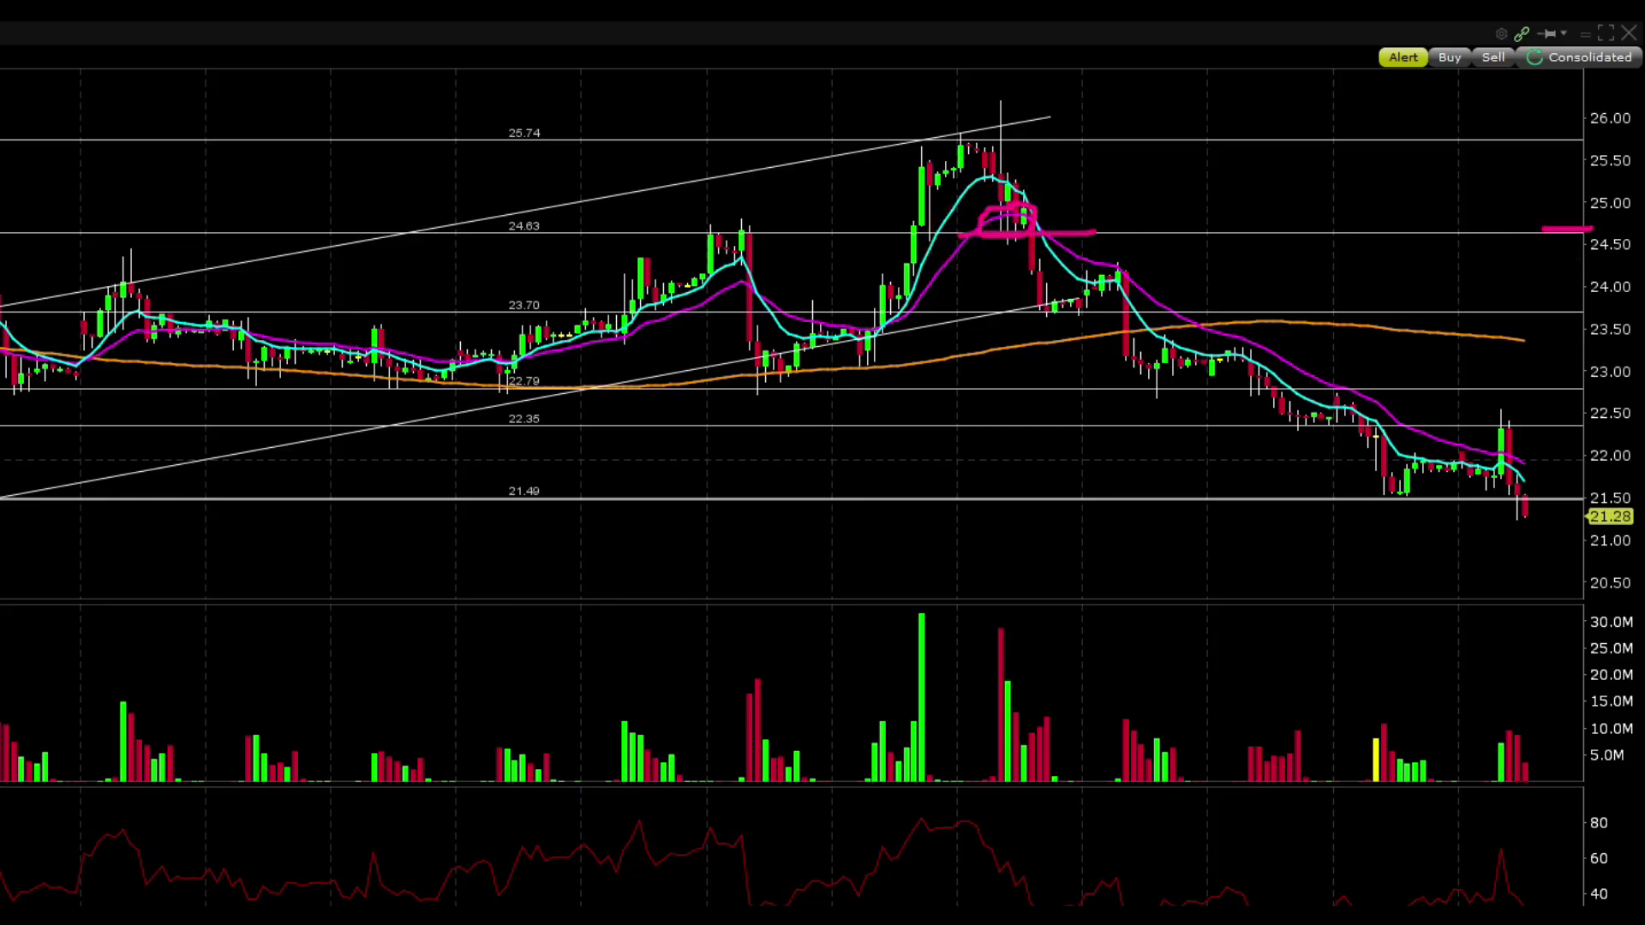
pyautogui.press('Escape')
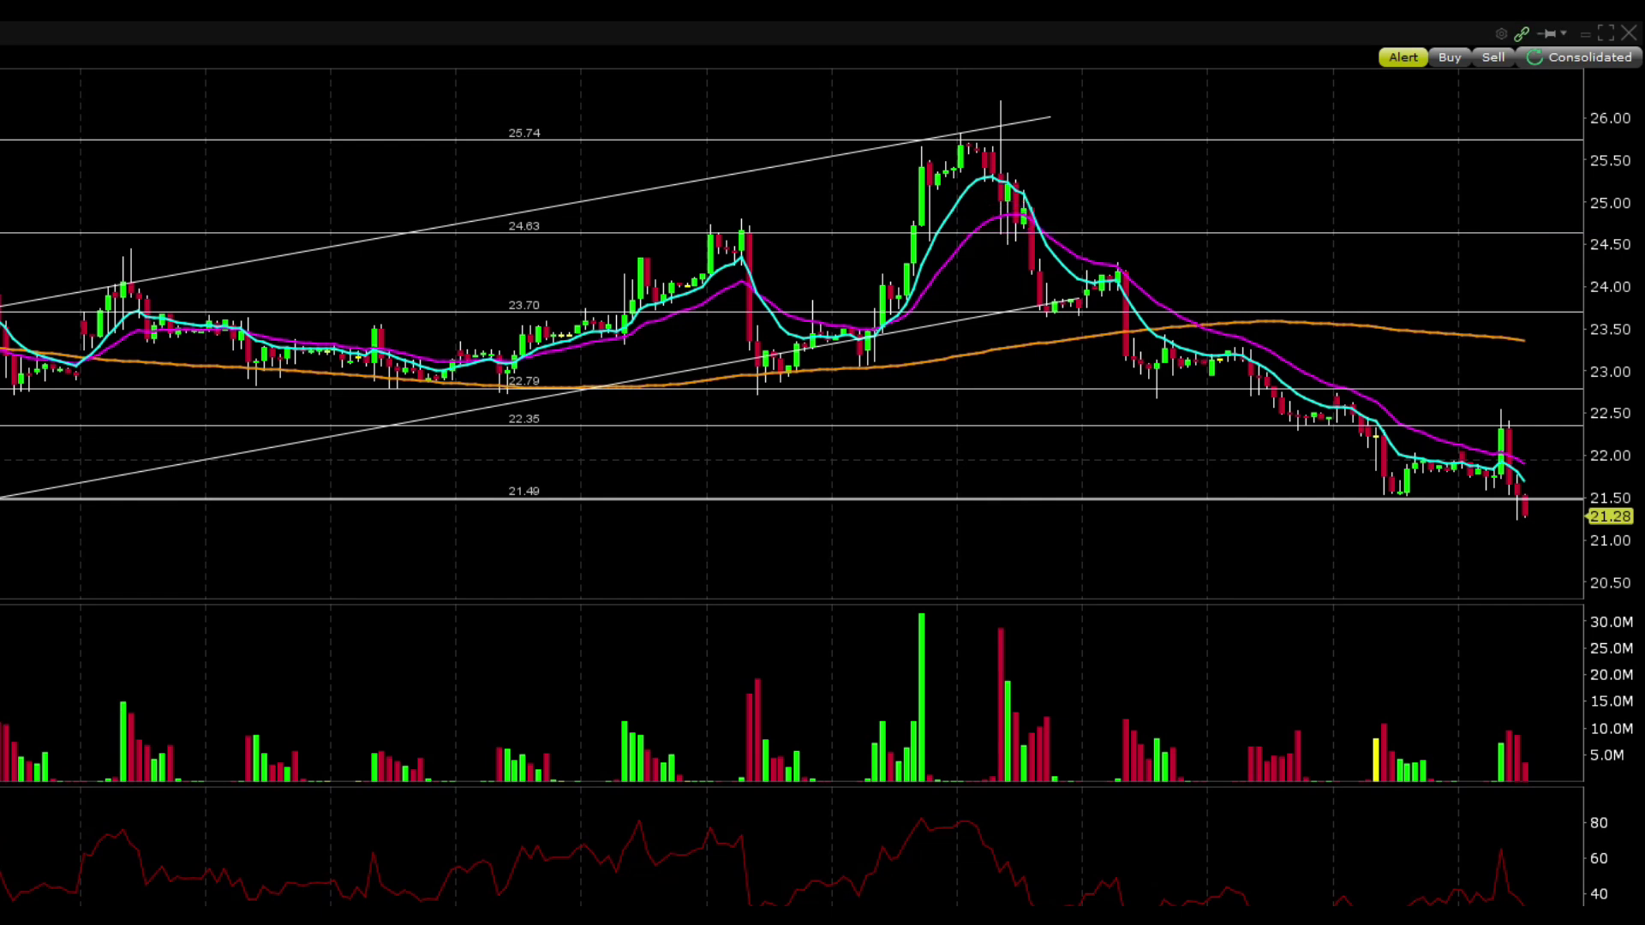
# Sketch pink marks on the Apr 14 drop, lower trendline and 23.70 consolidation, then clear them
pyautogui.moveTo(1039, 265)
pyautogui.mouseDown()
pyautogui.moveTo(1015, 244)
pyautogui.moveTo(1052, 251)
pyautogui.moveTo(1076, 209)
pyautogui.moveTo(1127, 246)
pyautogui.moveTo(1096, 243)
pyautogui.moveTo(1076, 183)
pyautogui.moveTo(1097, 175)
pyautogui.mouseUp()
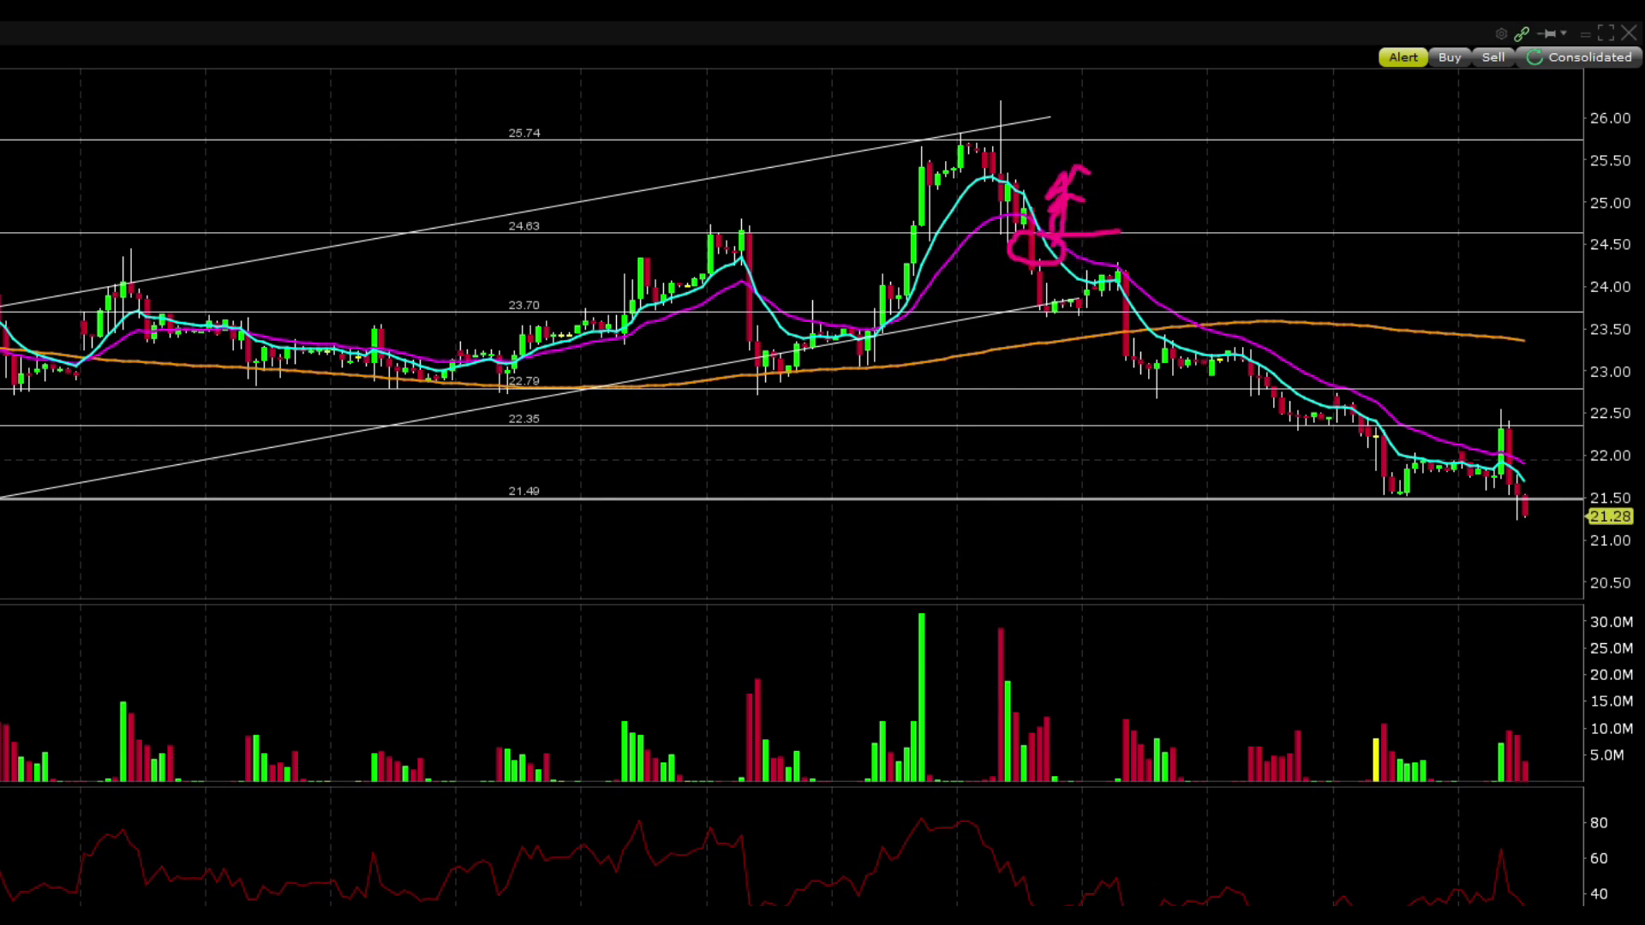
pyautogui.moveTo(368, 435); pyautogui.dragTo(1127, 292)
pyautogui.press('e')
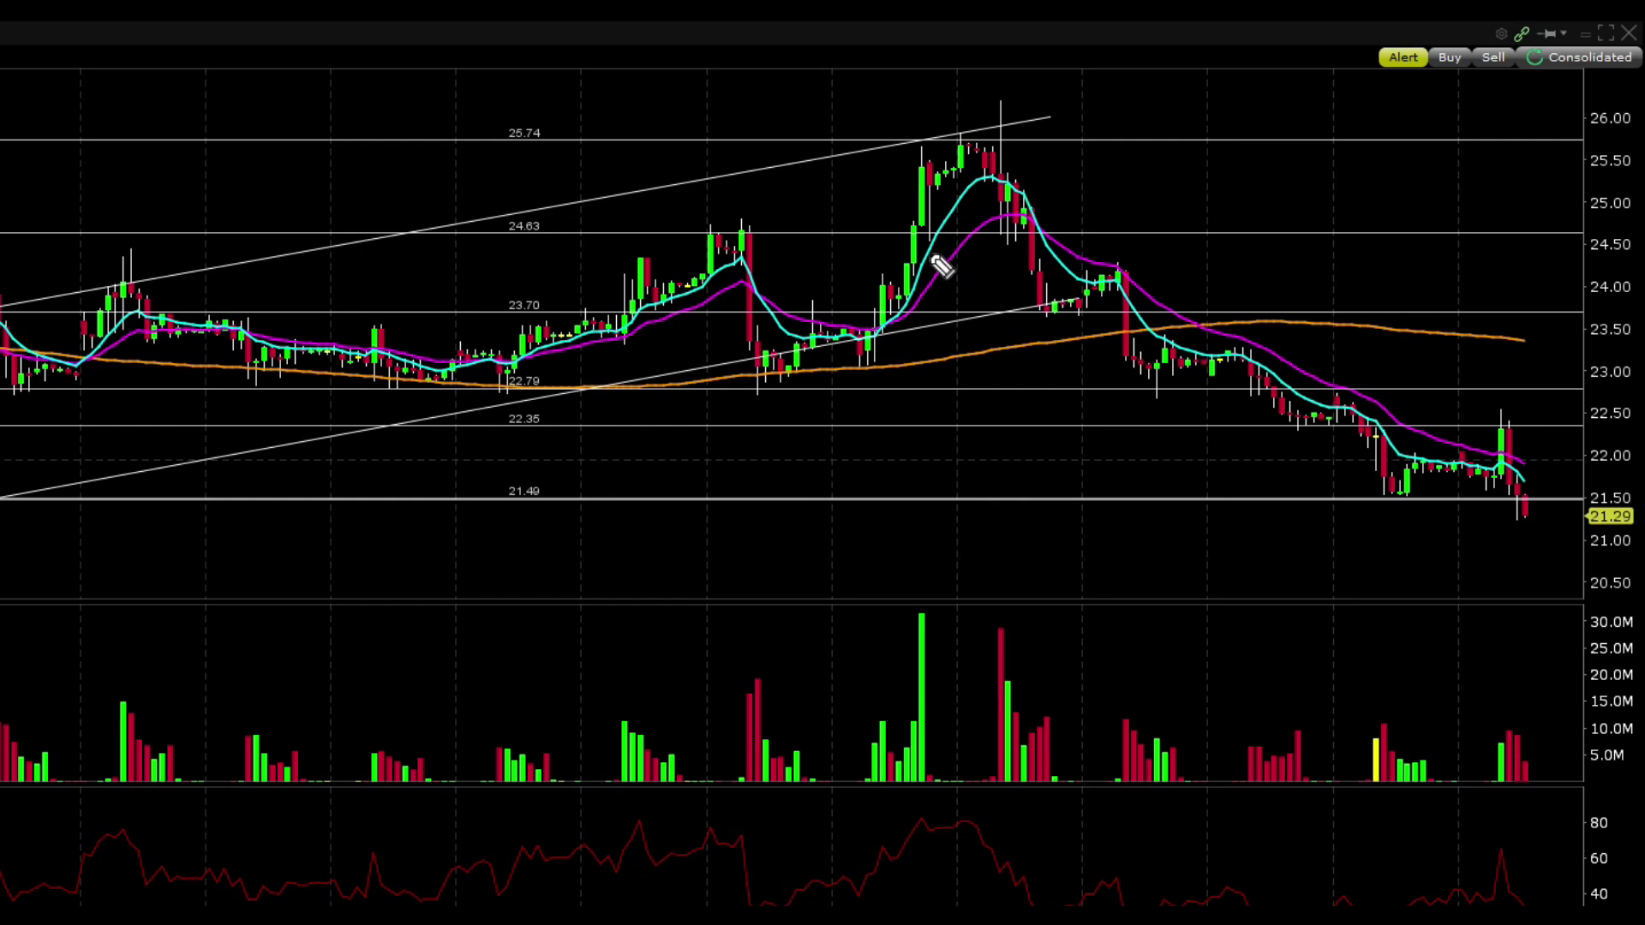
pyautogui.moveTo(1022, 259); pyautogui.dragTo(1129, 333)
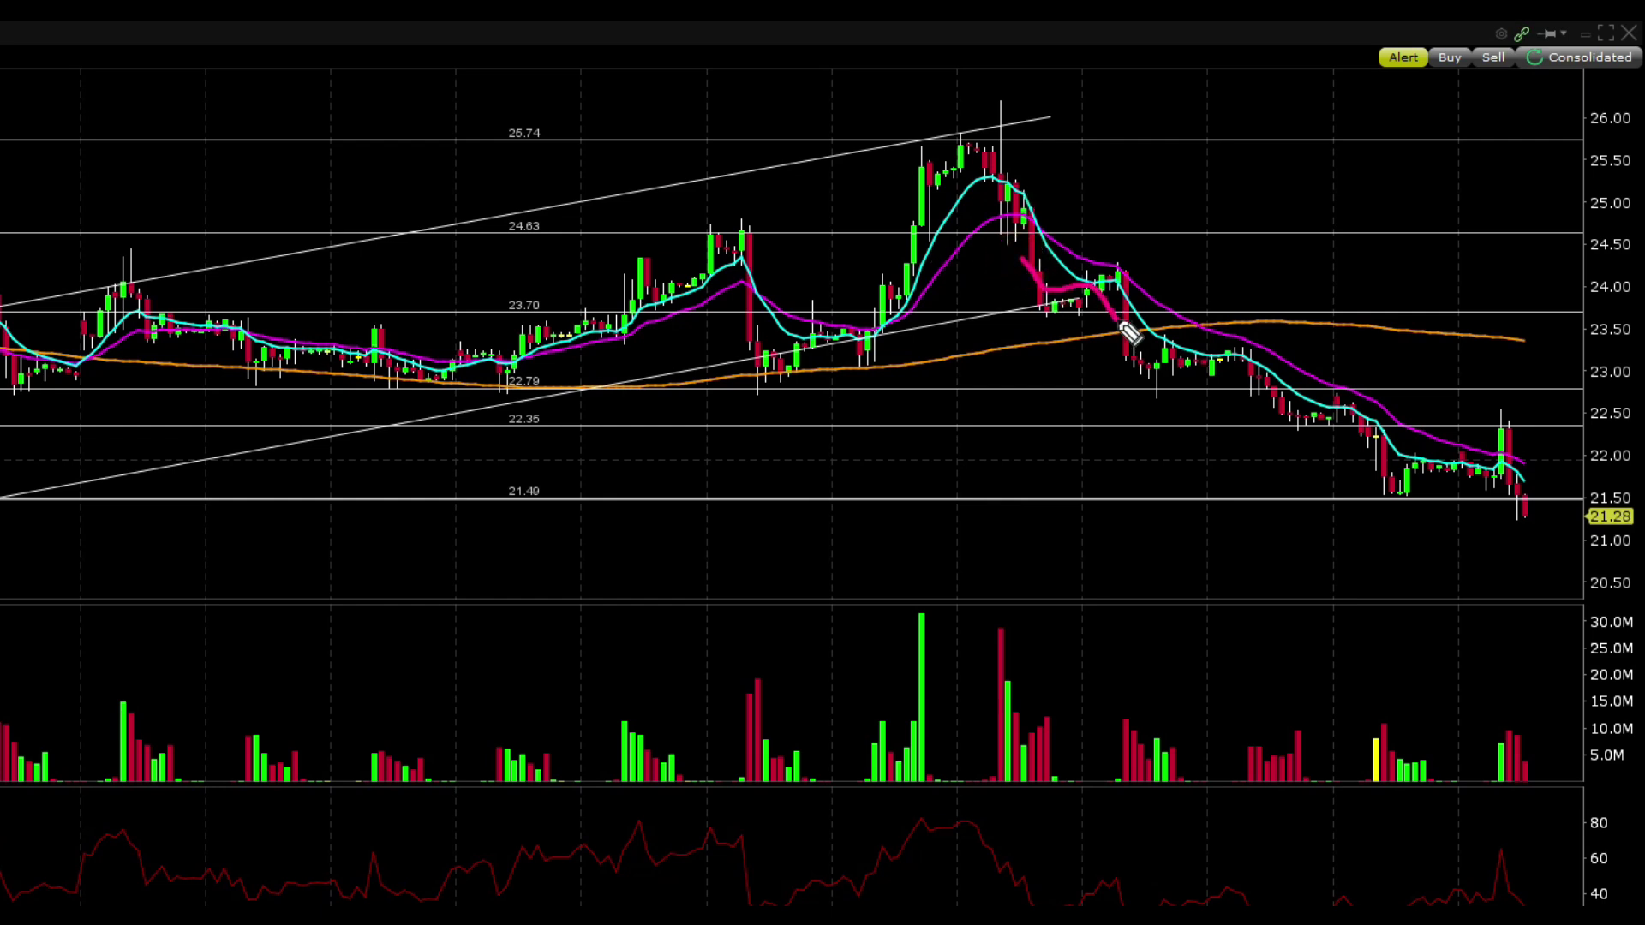
pyautogui.moveTo(1021, 311)
pyautogui.mouseDown()
pyautogui.moveTo(1107, 312)
pyautogui.moveTo(1063, 296)
pyautogui.moveTo(1123, 287)
pyautogui.mouseUp()
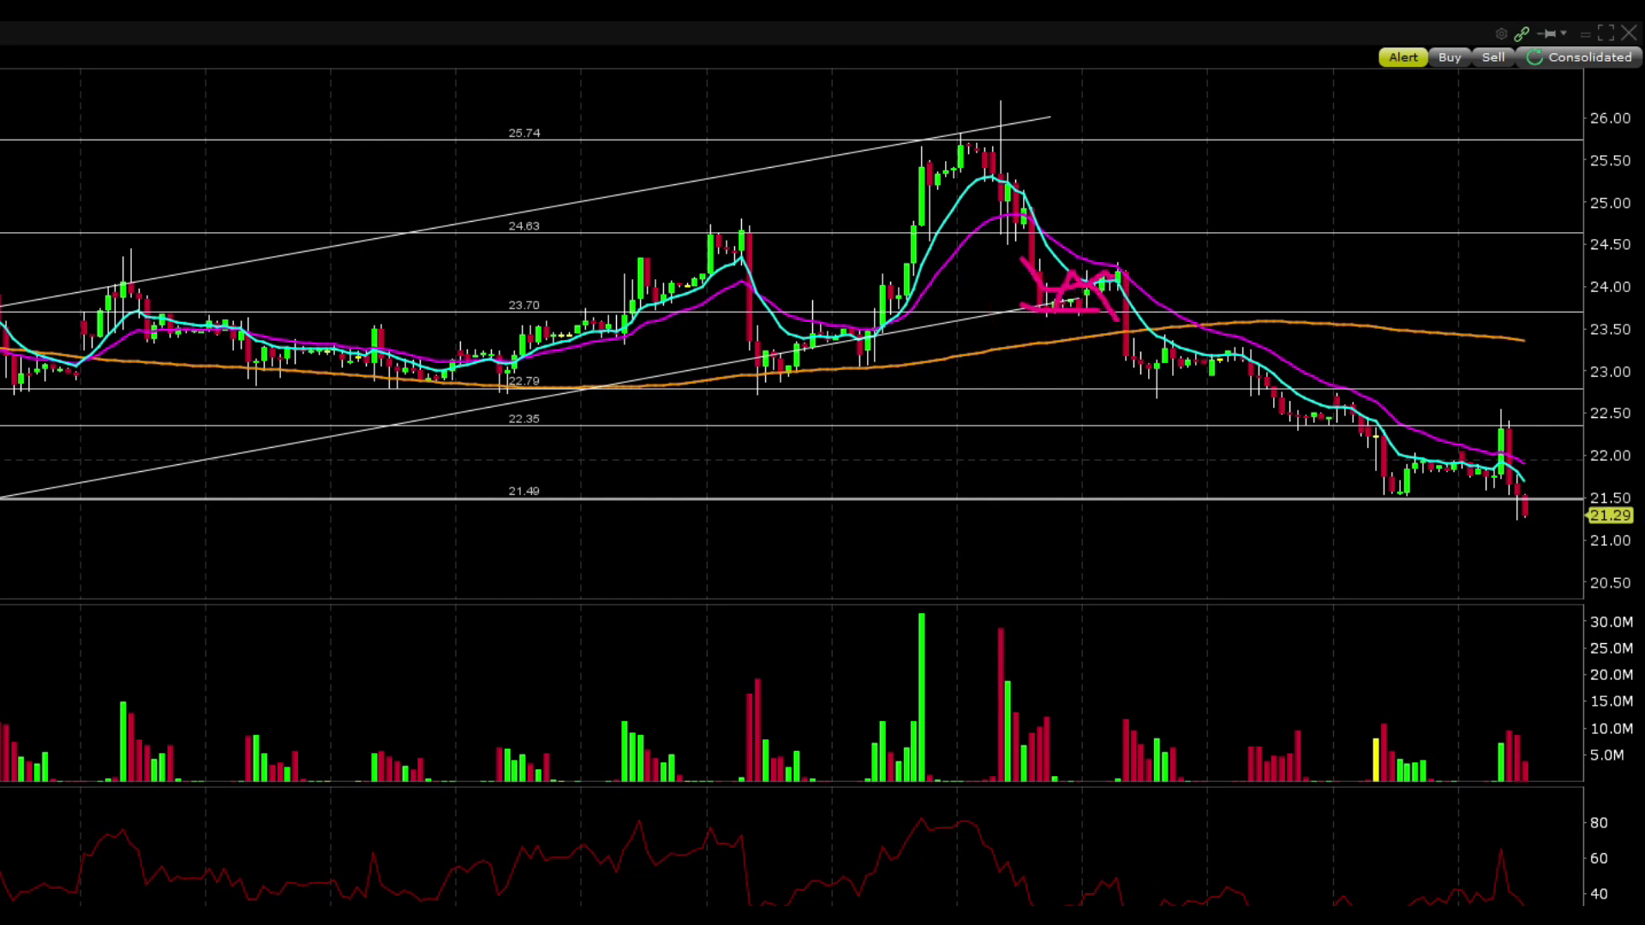
pyautogui.press('Escape')
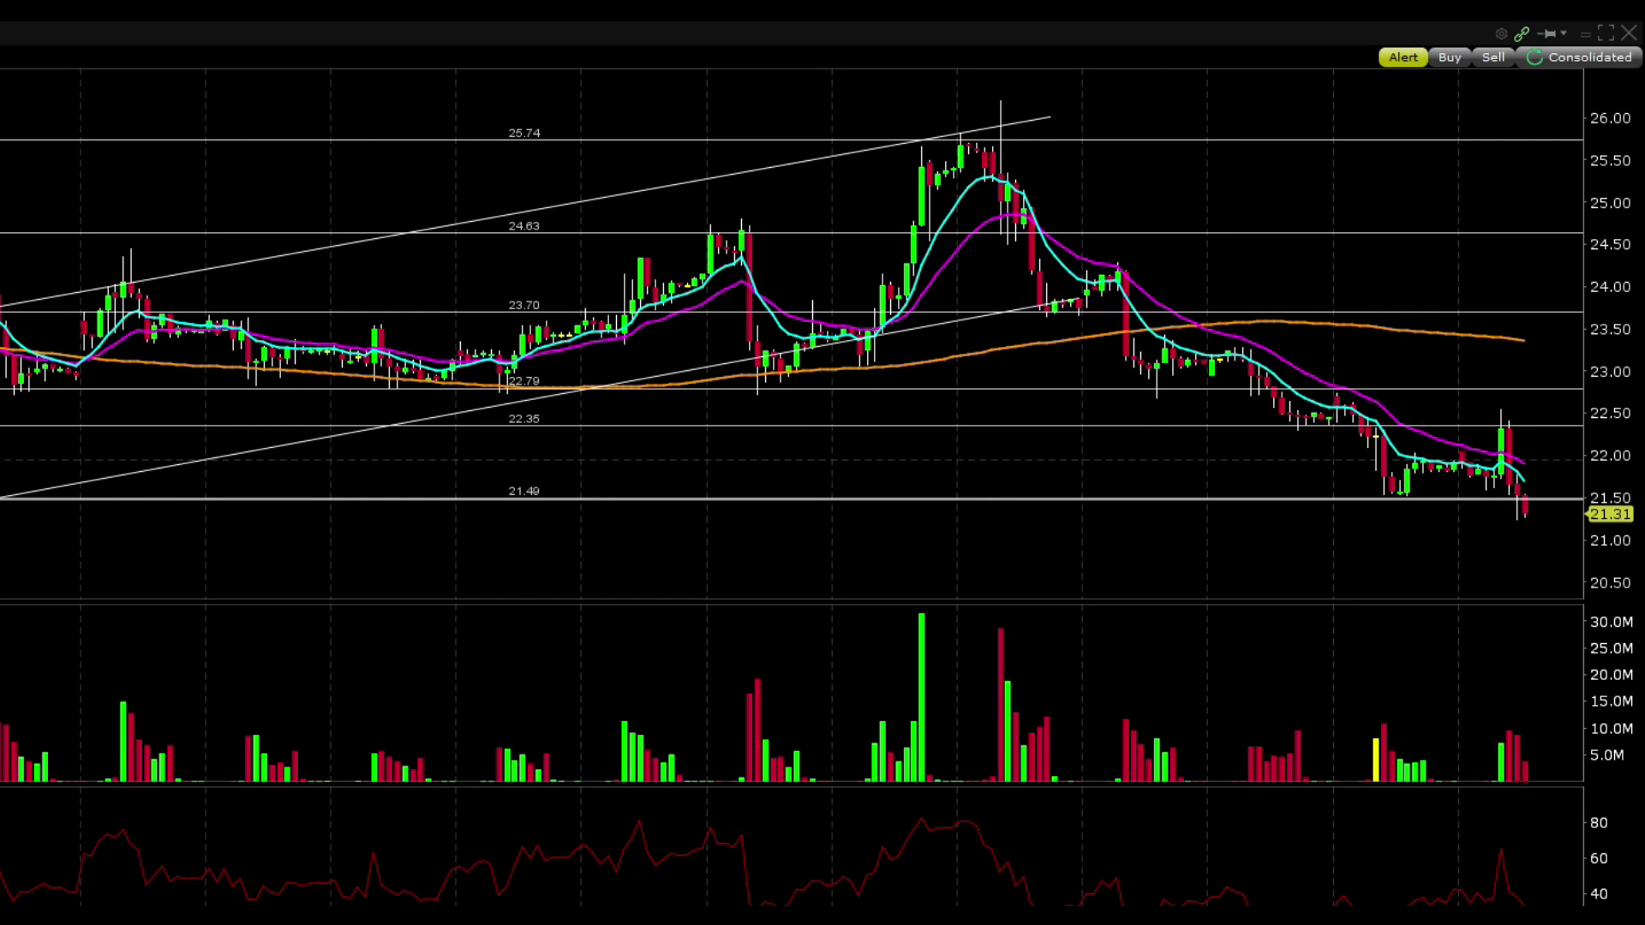
# Zoom into the recent hourly candles, trace the falling price path in pink, then remove it
pyautogui.scroll(4, 791, 334)
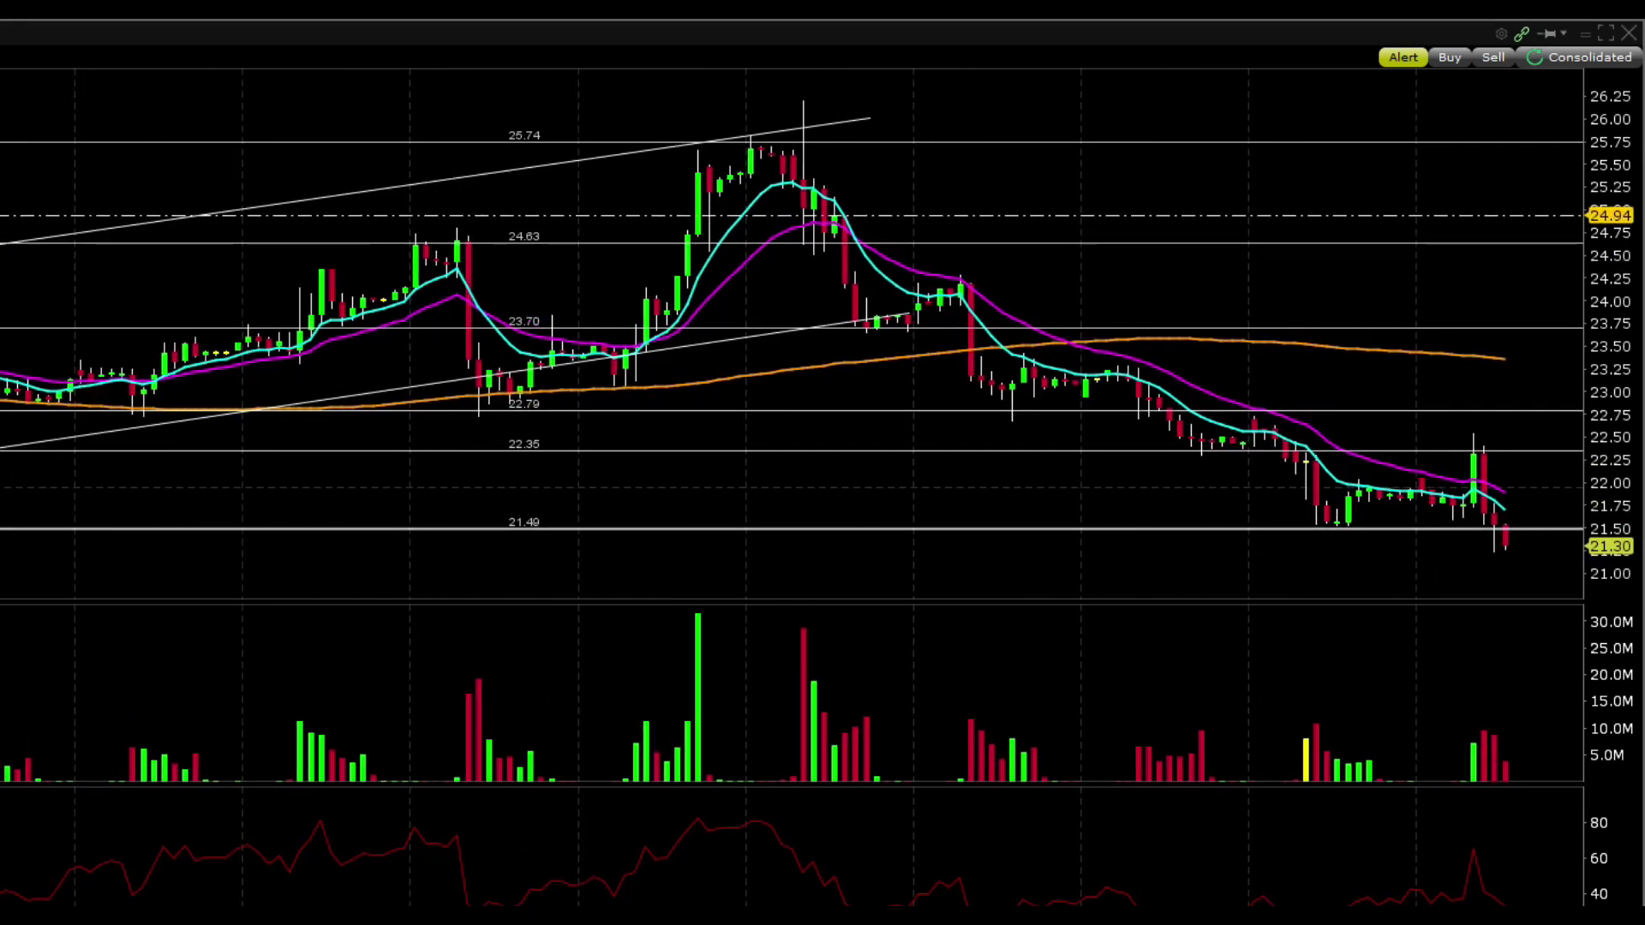
pyautogui.moveTo(880, 334)
pyautogui.mouseDown()
pyautogui.moveTo(962, 297)
pyautogui.moveTo(1105, 381)
pyautogui.moveTo(1418, 476)
pyautogui.moveTo(1517, 544)
pyautogui.mouseUp()
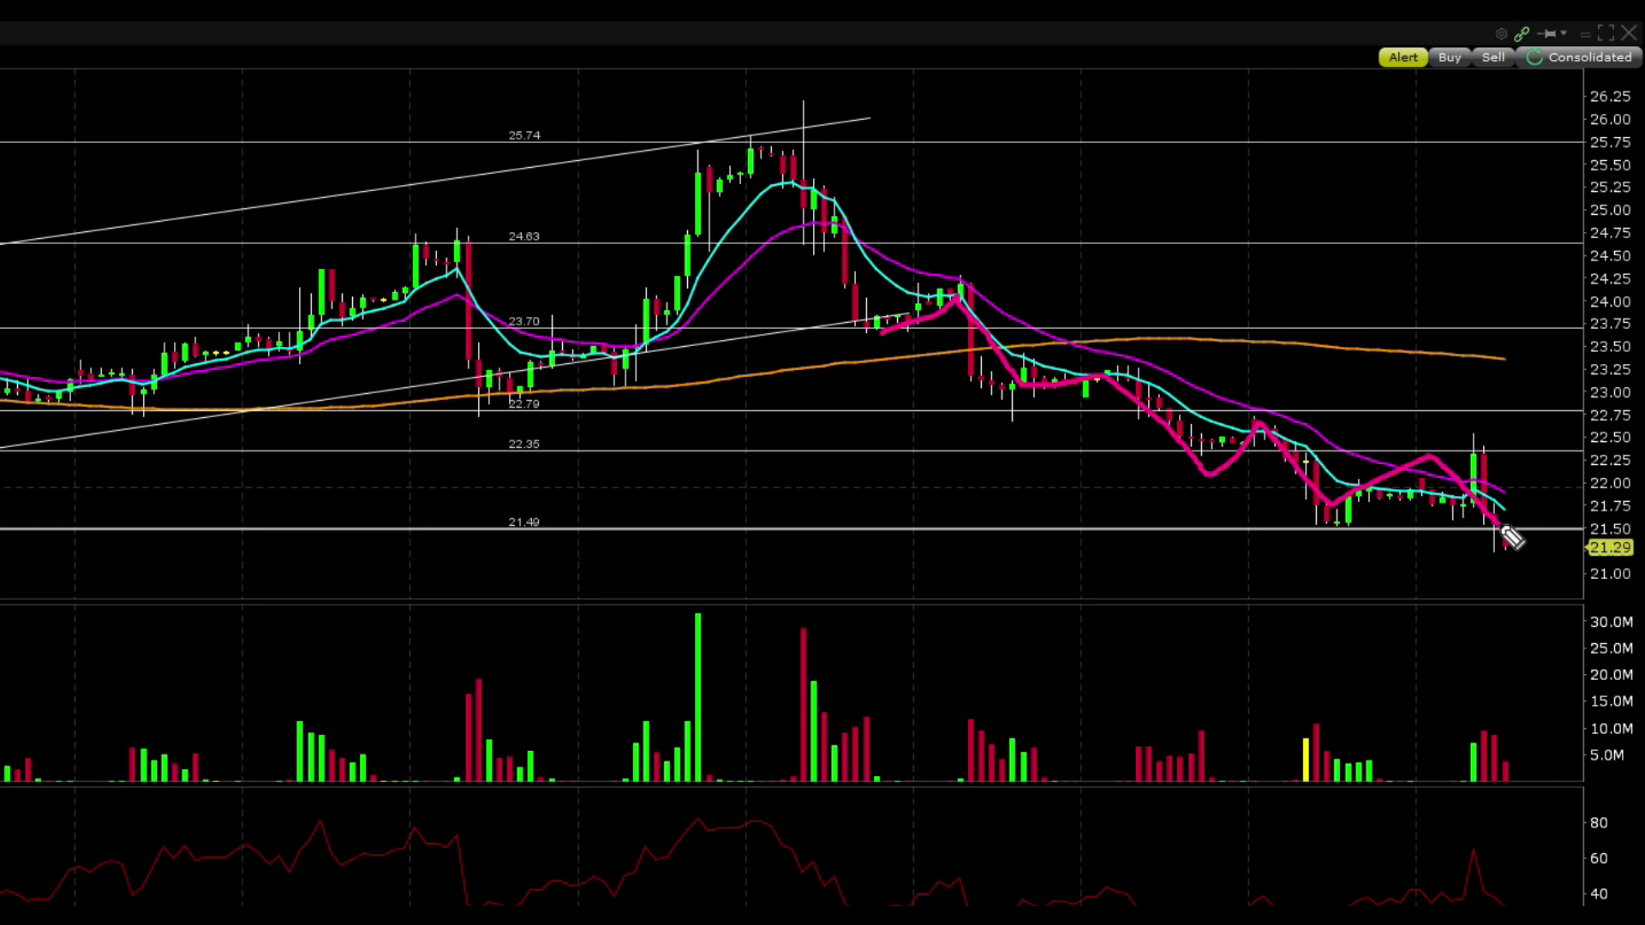
pyautogui.press('Escape')
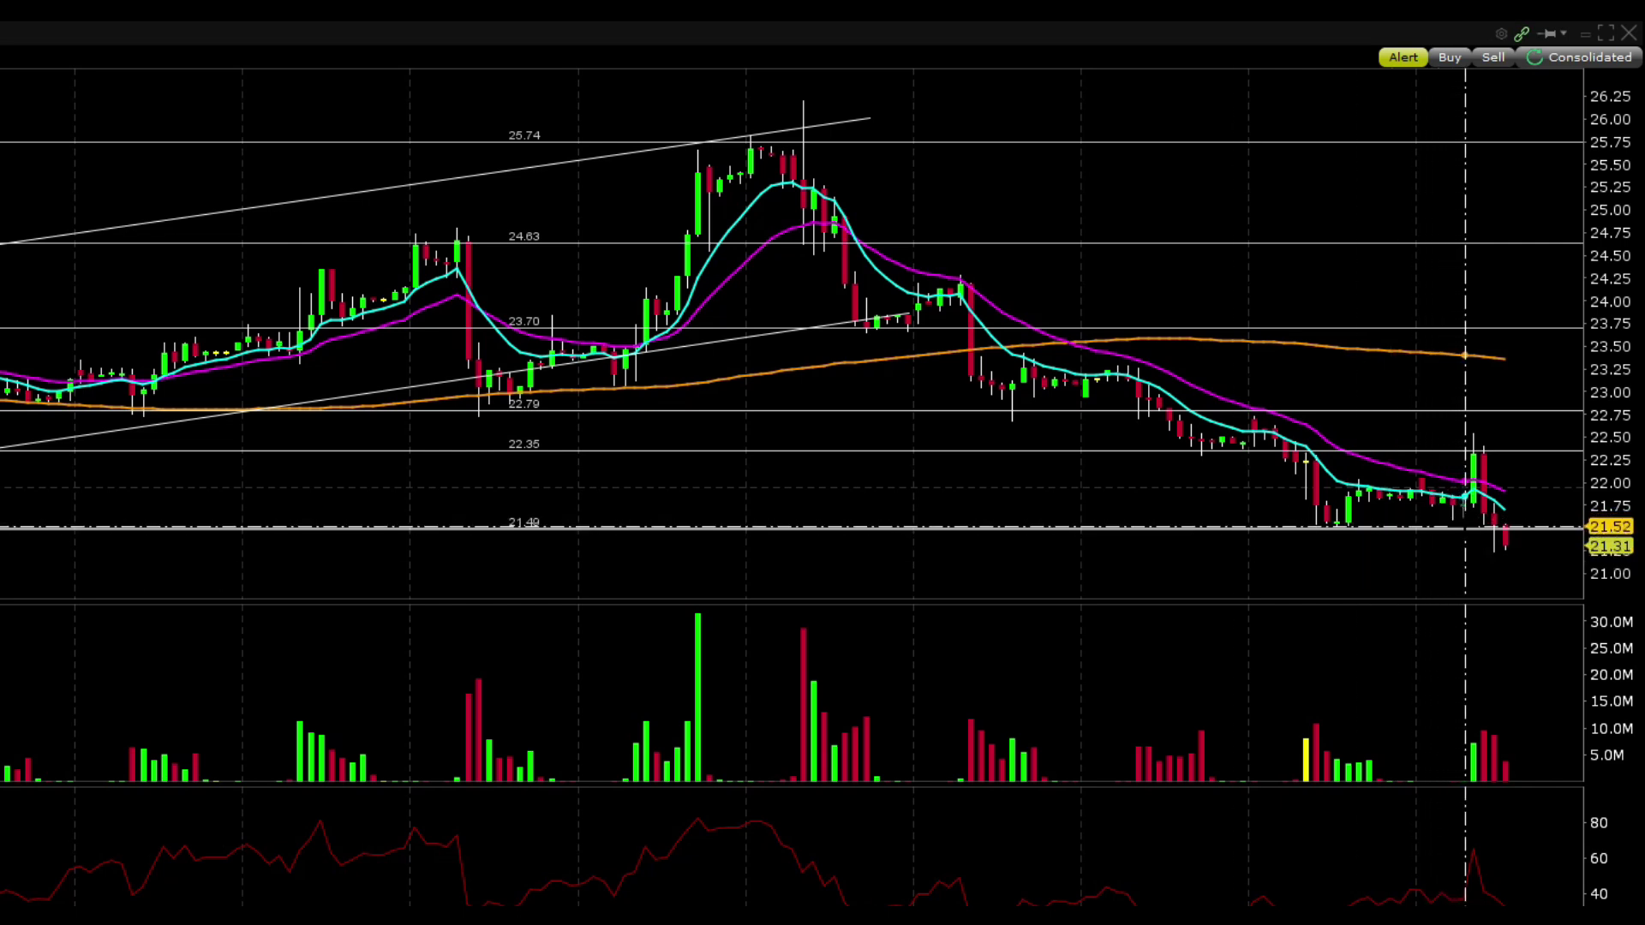
# Widen the chart to 20 days, circle the Mar 25–Mar 30 lows in pink, then delete the loop
pyautogui.moveTo(1321, 889); pyautogui.dragTo(1125, 889)
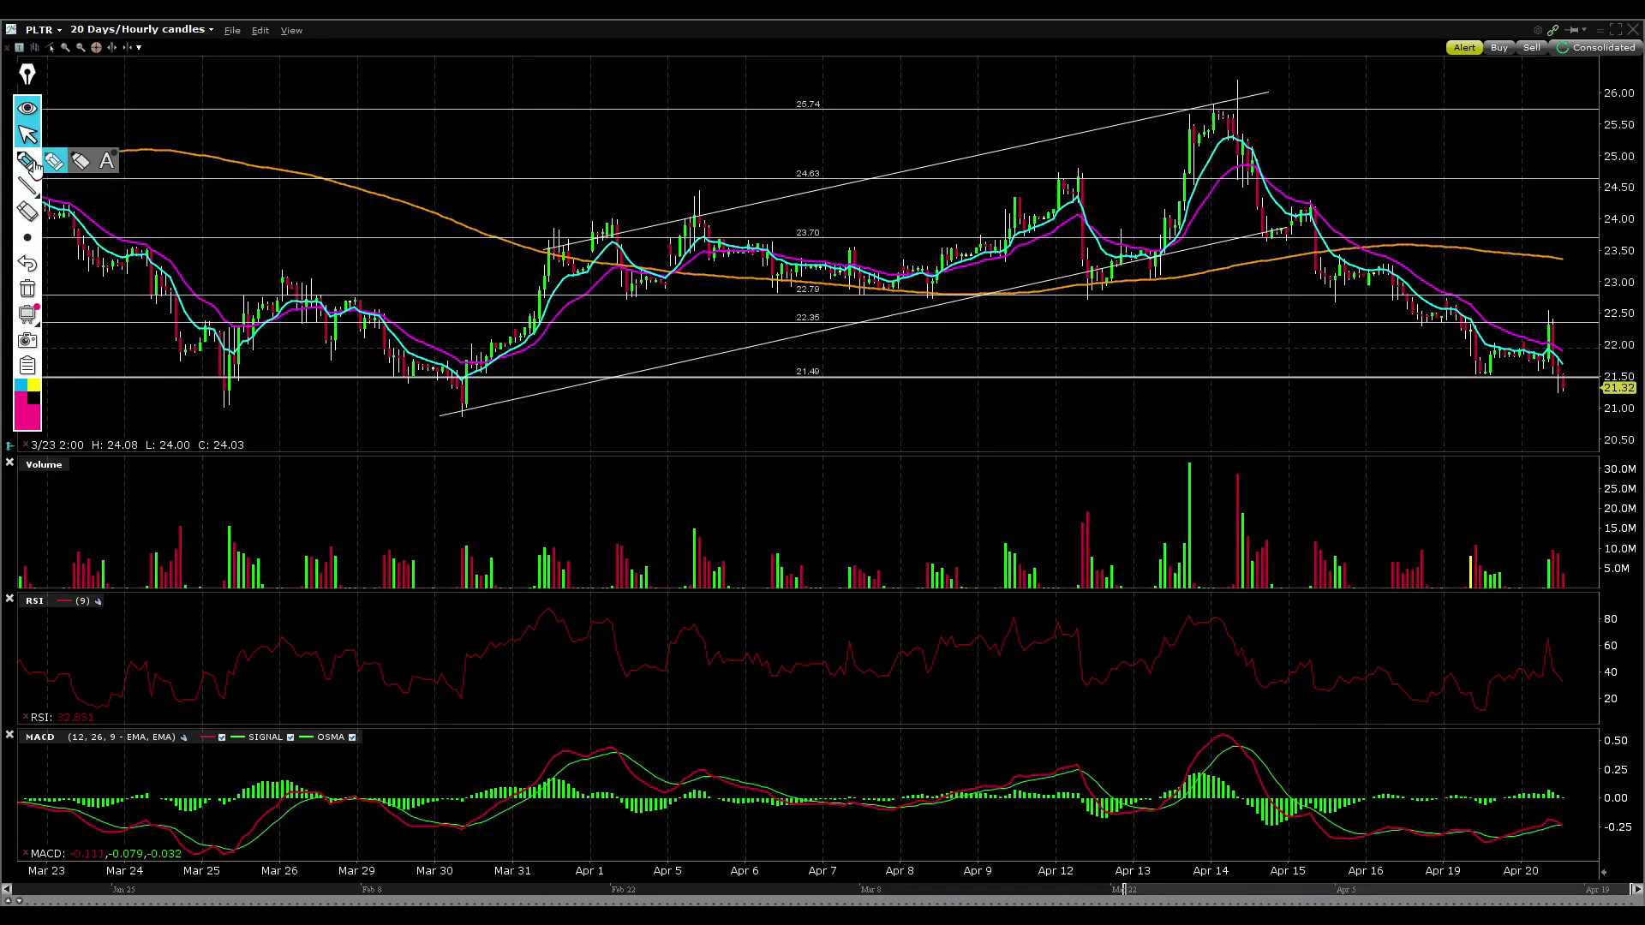
pyautogui.click(33, 165)
pyautogui.moveTo(389, 363)
pyautogui.mouseDown()
pyautogui.moveTo(242, 382)
pyautogui.moveTo(525, 377)
pyautogui.moveTo(279, 358)
pyautogui.mouseUp()
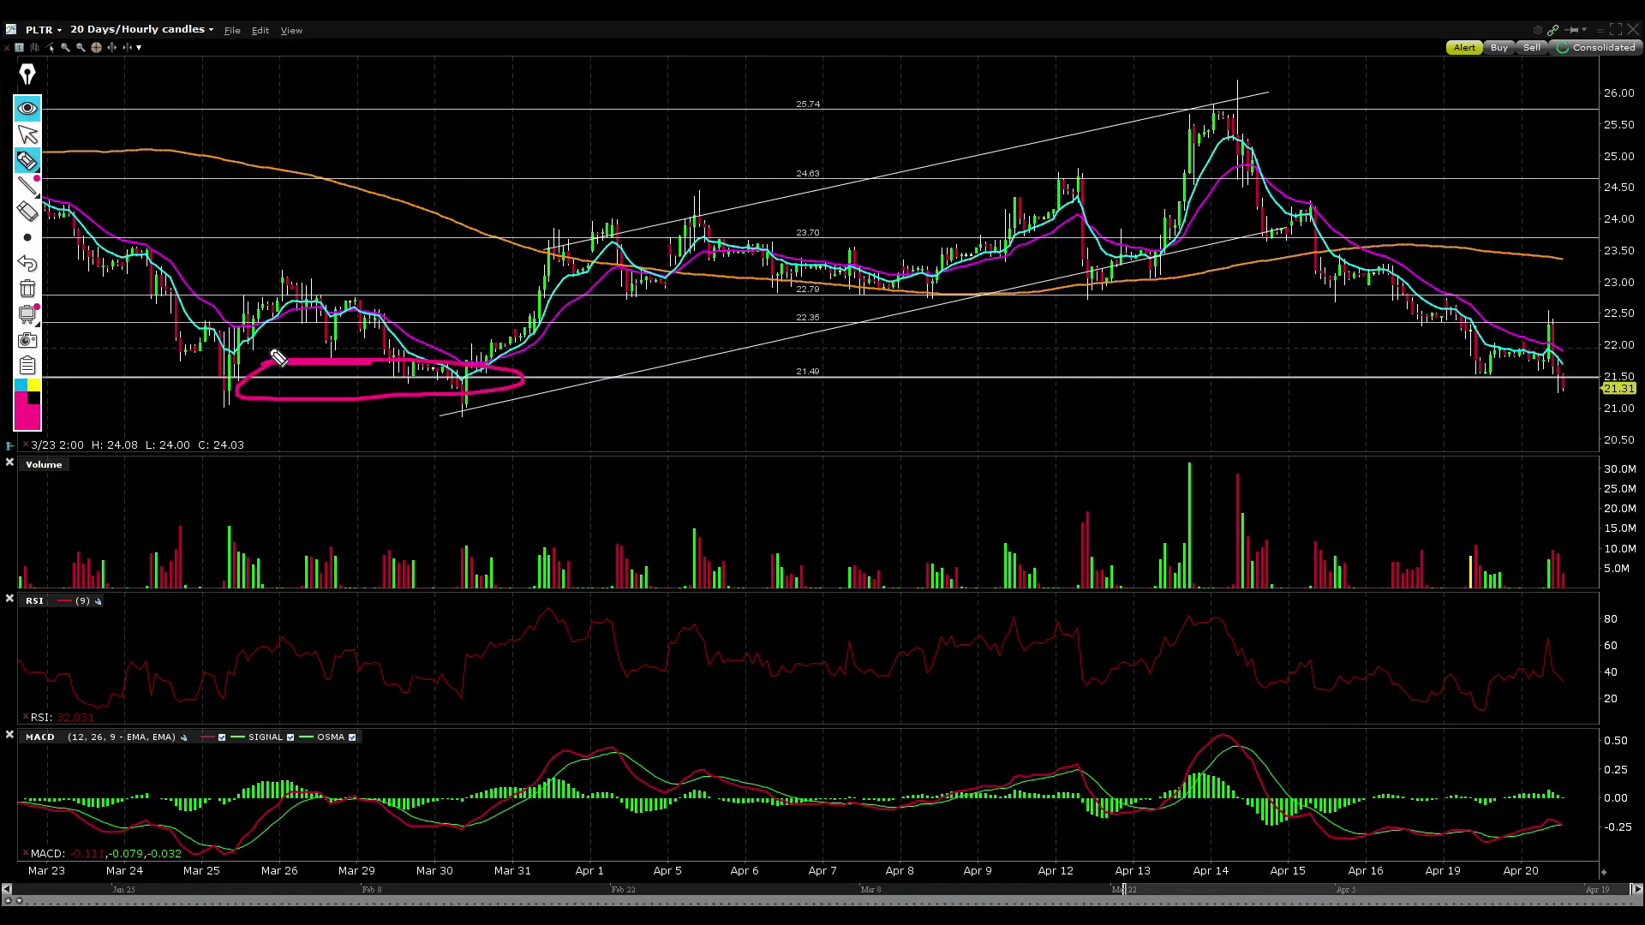
pyautogui.click(27, 289)
pyautogui.click(28, 135)
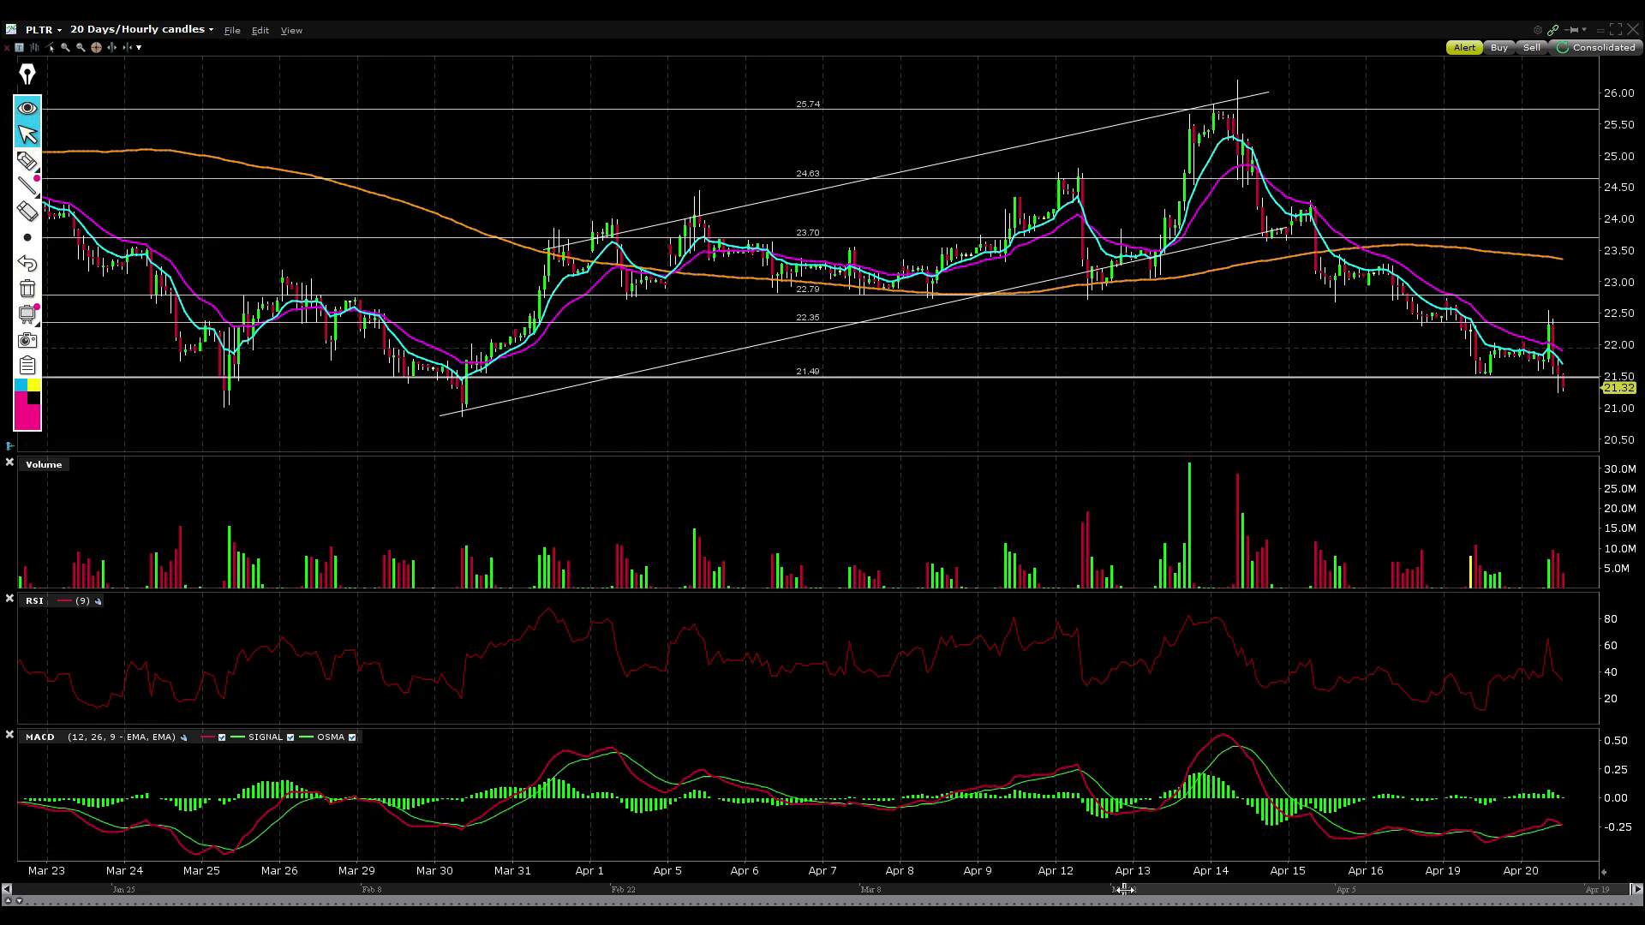
# Narrow to the last 189 hours and draw a descending channel down from the Apr 14 peak
pyautogui.moveTo(1125, 890); pyautogui.dragTo(1336, 890)
pyautogui.moveTo(978, 125)
pyautogui.mouseDown()
pyautogui.moveTo(1521, 364)
pyautogui.moveTo(1538, 404)
pyautogui.mouseUp()
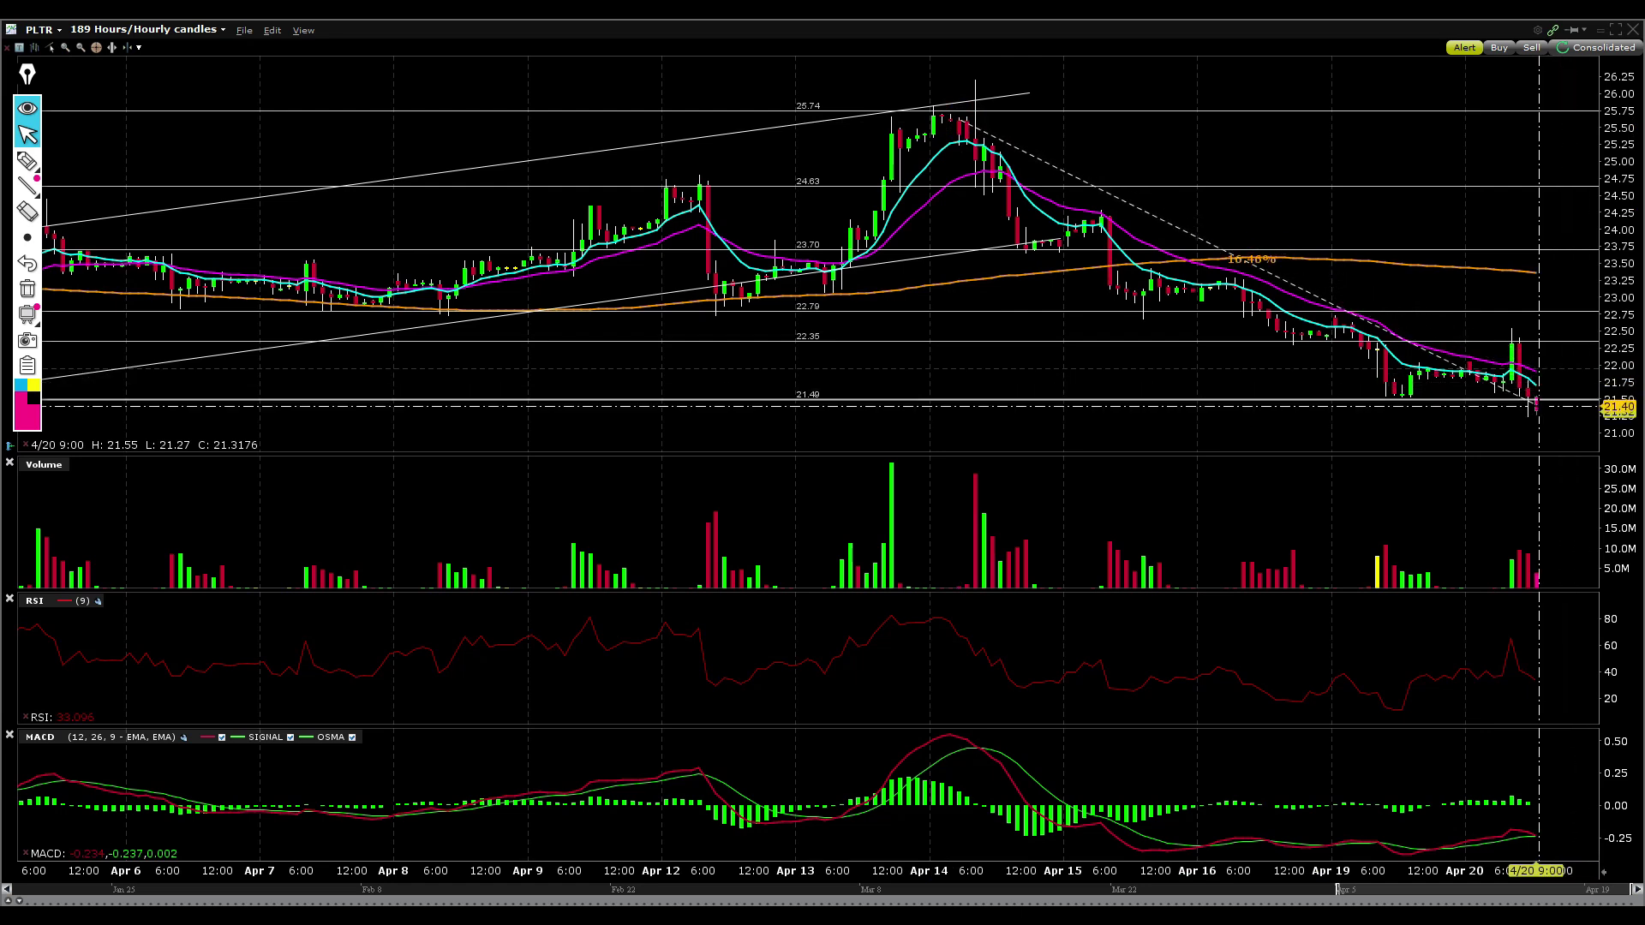
pyautogui.moveTo(1136, 321); pyautogui.dragTo(1537, 425)
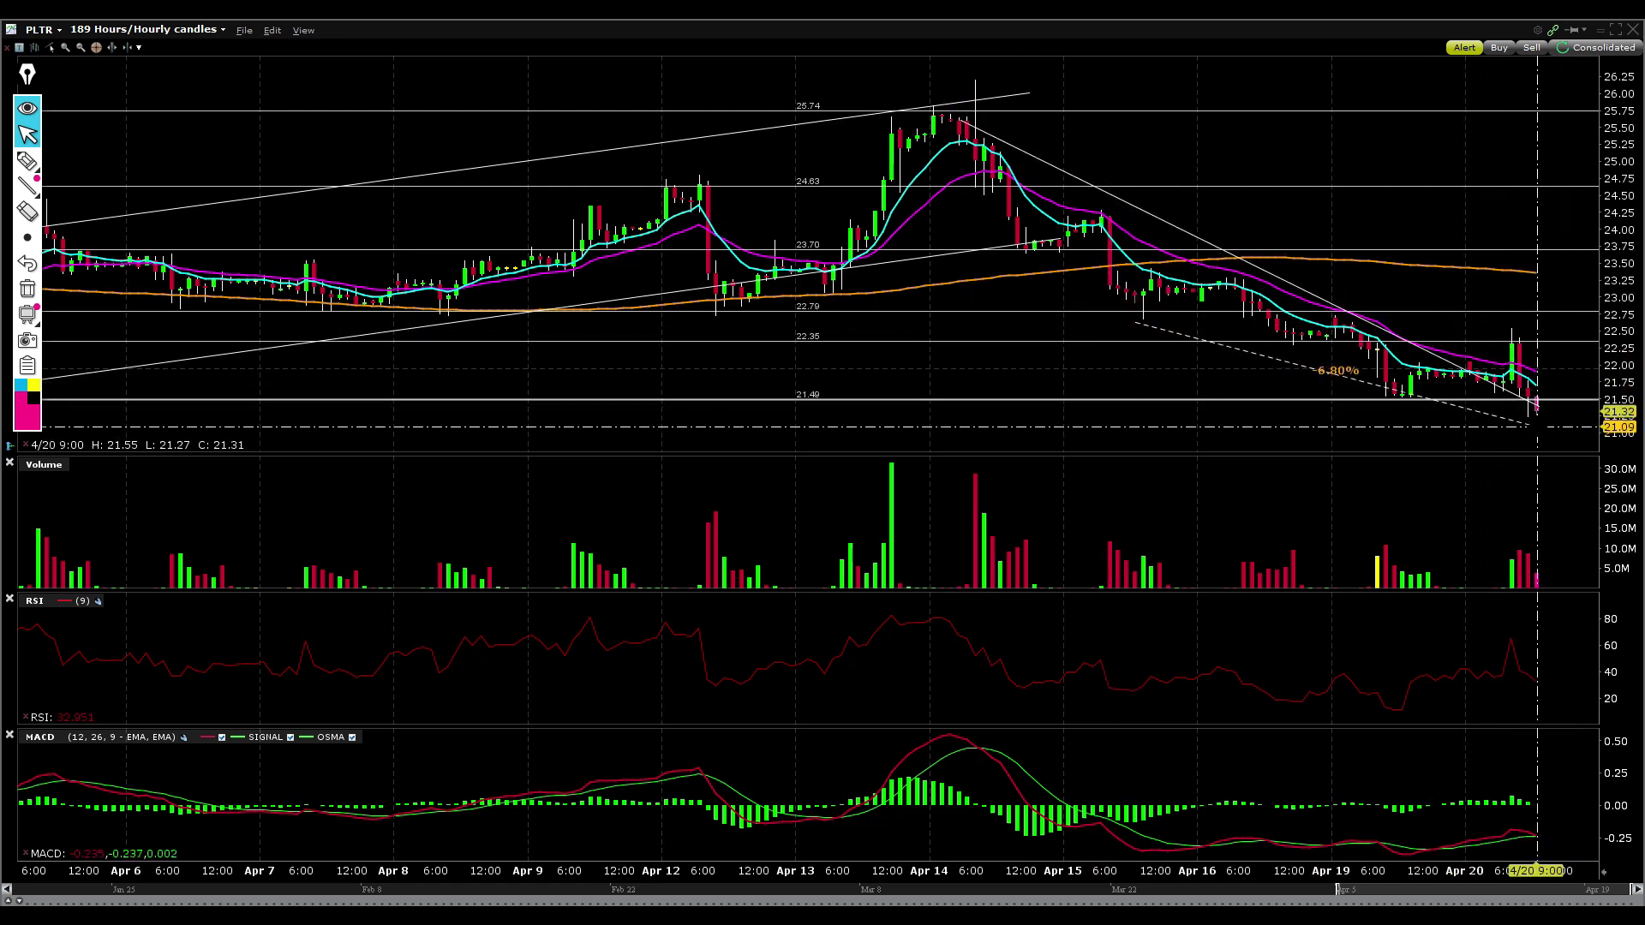
# Add pink marks at the latest candles and the 22.50 Apr 19 area, then clear them all
pyautogui.click(28, 167)
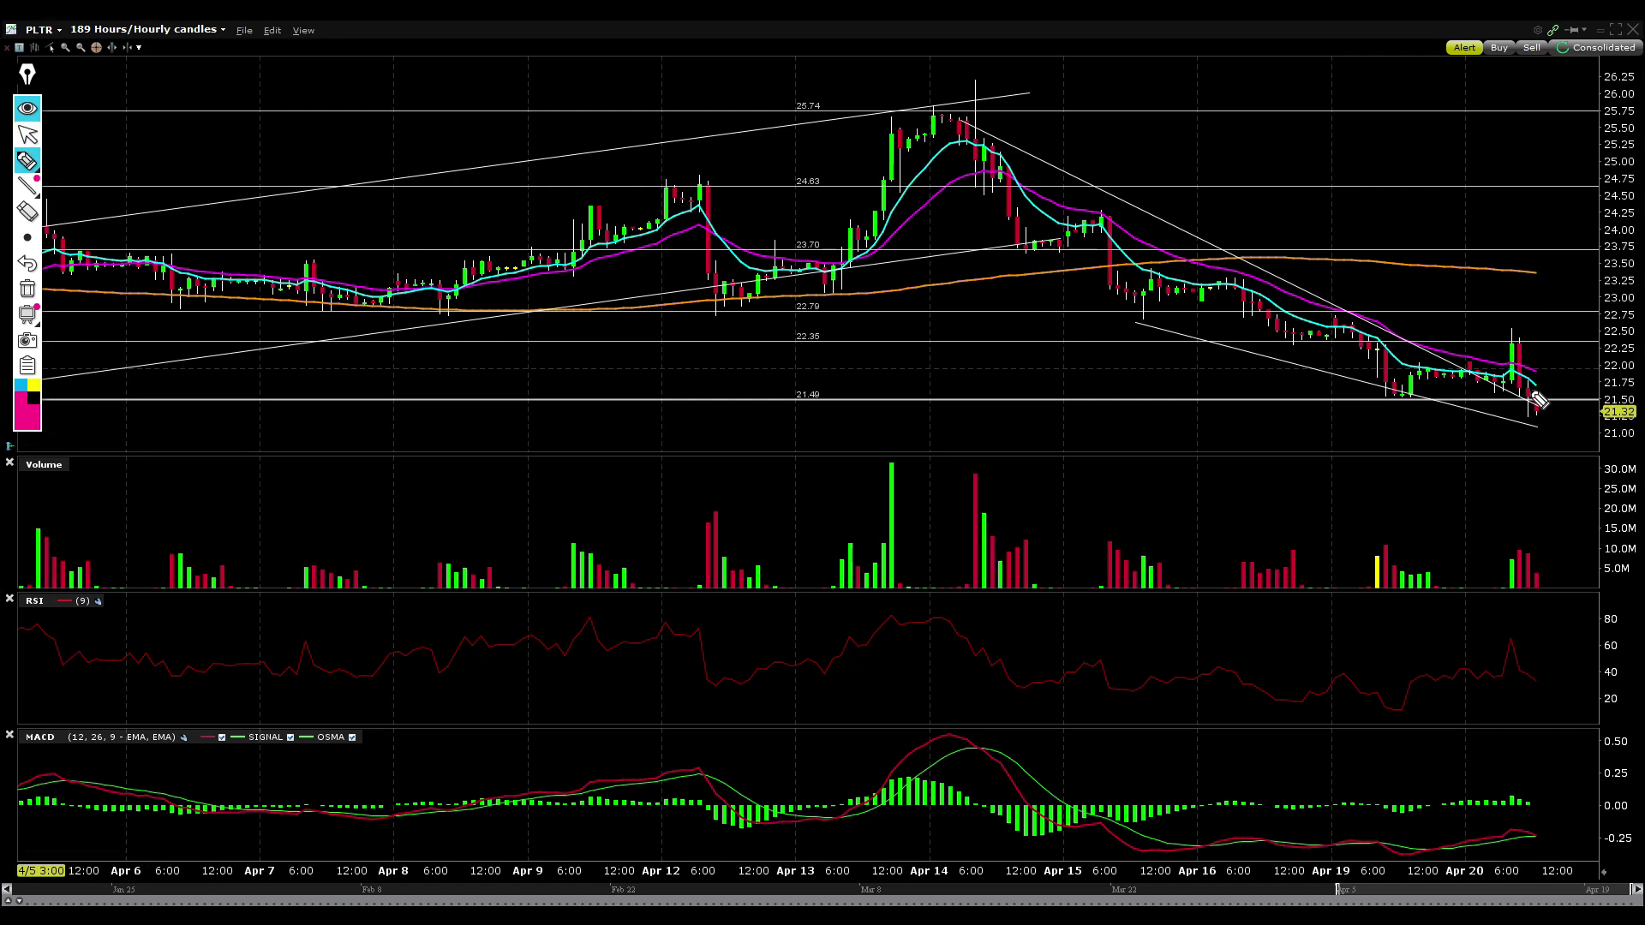
pyautogui.moveTo(1514, 410)
pyautogui.mouseDown()
pyautogui.moveTo(1508, 330)
pyautogui.moveTo(1519, 347)
pyautogui.mouseUp()
pyautogui.click(28, 293)
pyautogui.moveTo(1276, 340)
pyautogui.mouseDown()
pyautogui.moveTo(1343, 339)
pyautogui.moveTo(1277, 319)
pyautogui.moveTo(1307, 328)
pyautogui.mouseUp()
pyautogui.moveTo(1498, 354)
pyautogui.mouseDown()
pyautogui.moveTo(1557, 346)
pyautogui.moveTo(1521, 353)
pyautogui.moveTo(1554, 399)
pyautogui.mouseUp()
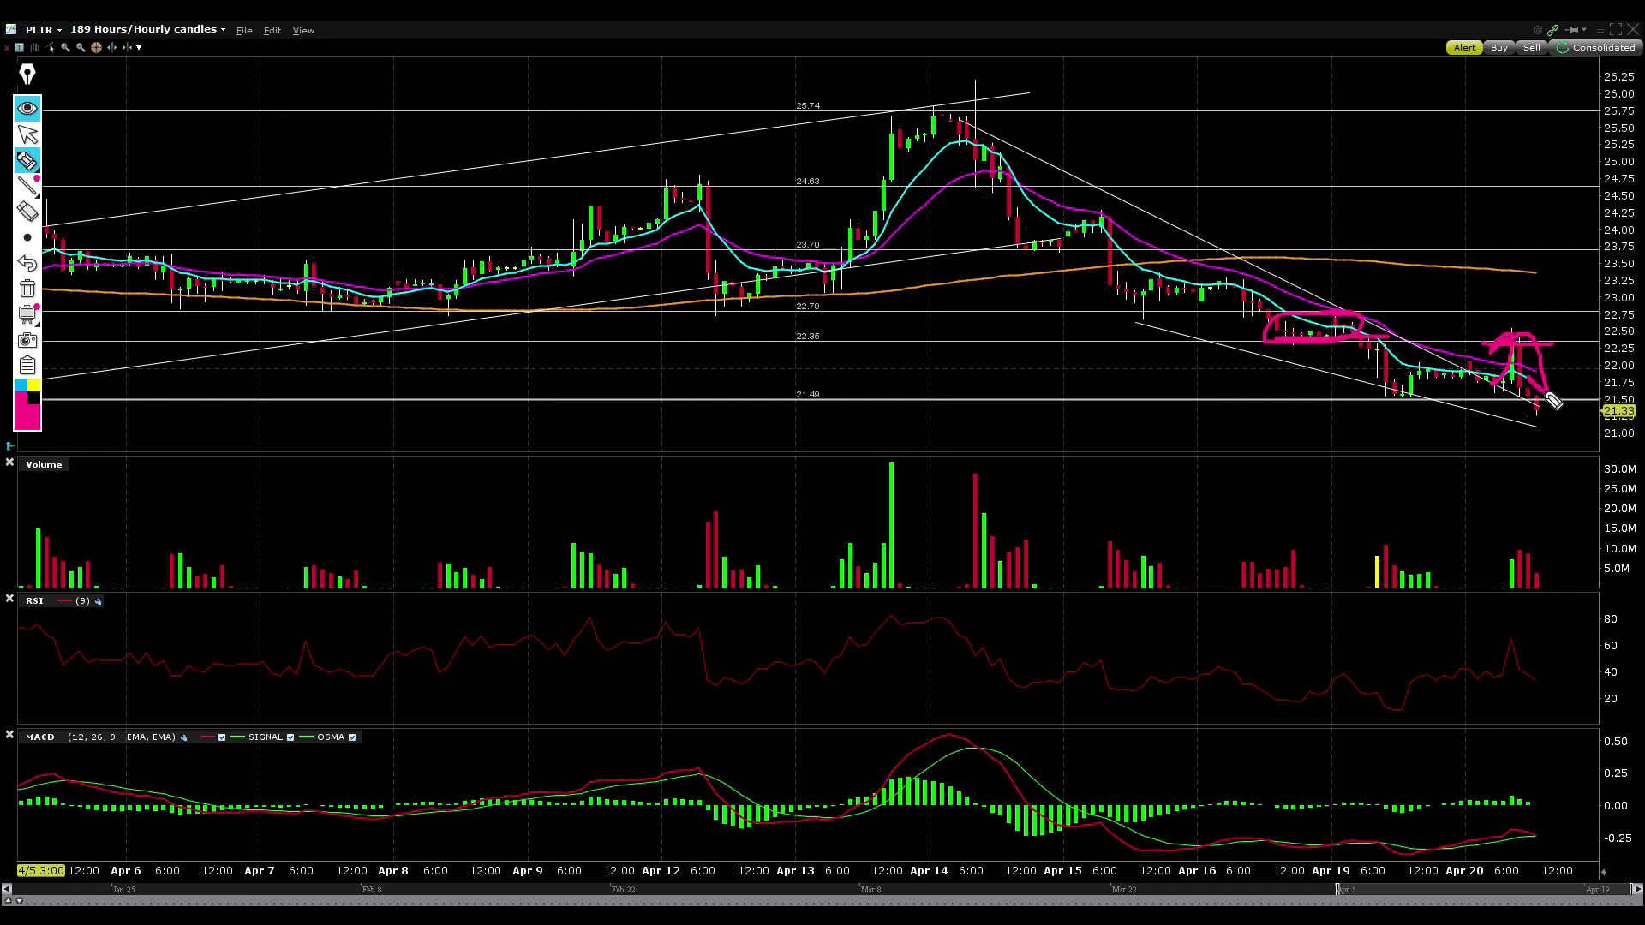
pyautogui.click(27, 288)
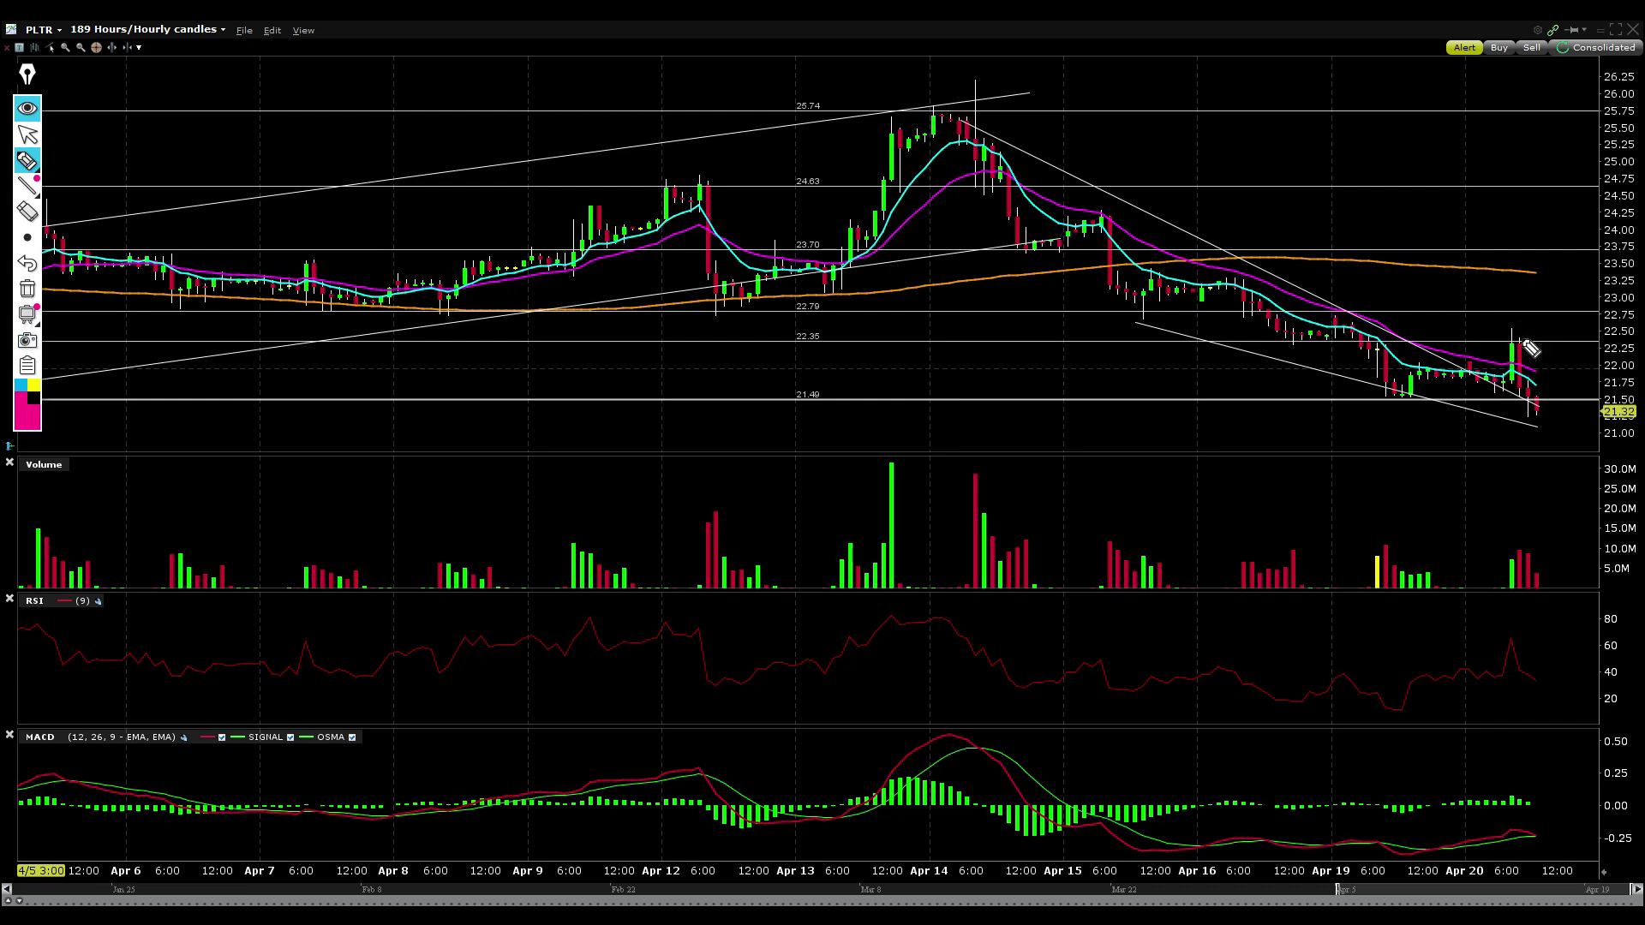
pyautogui.moveTo(1281, 343); pyautogui.dragTo(1405, 344)
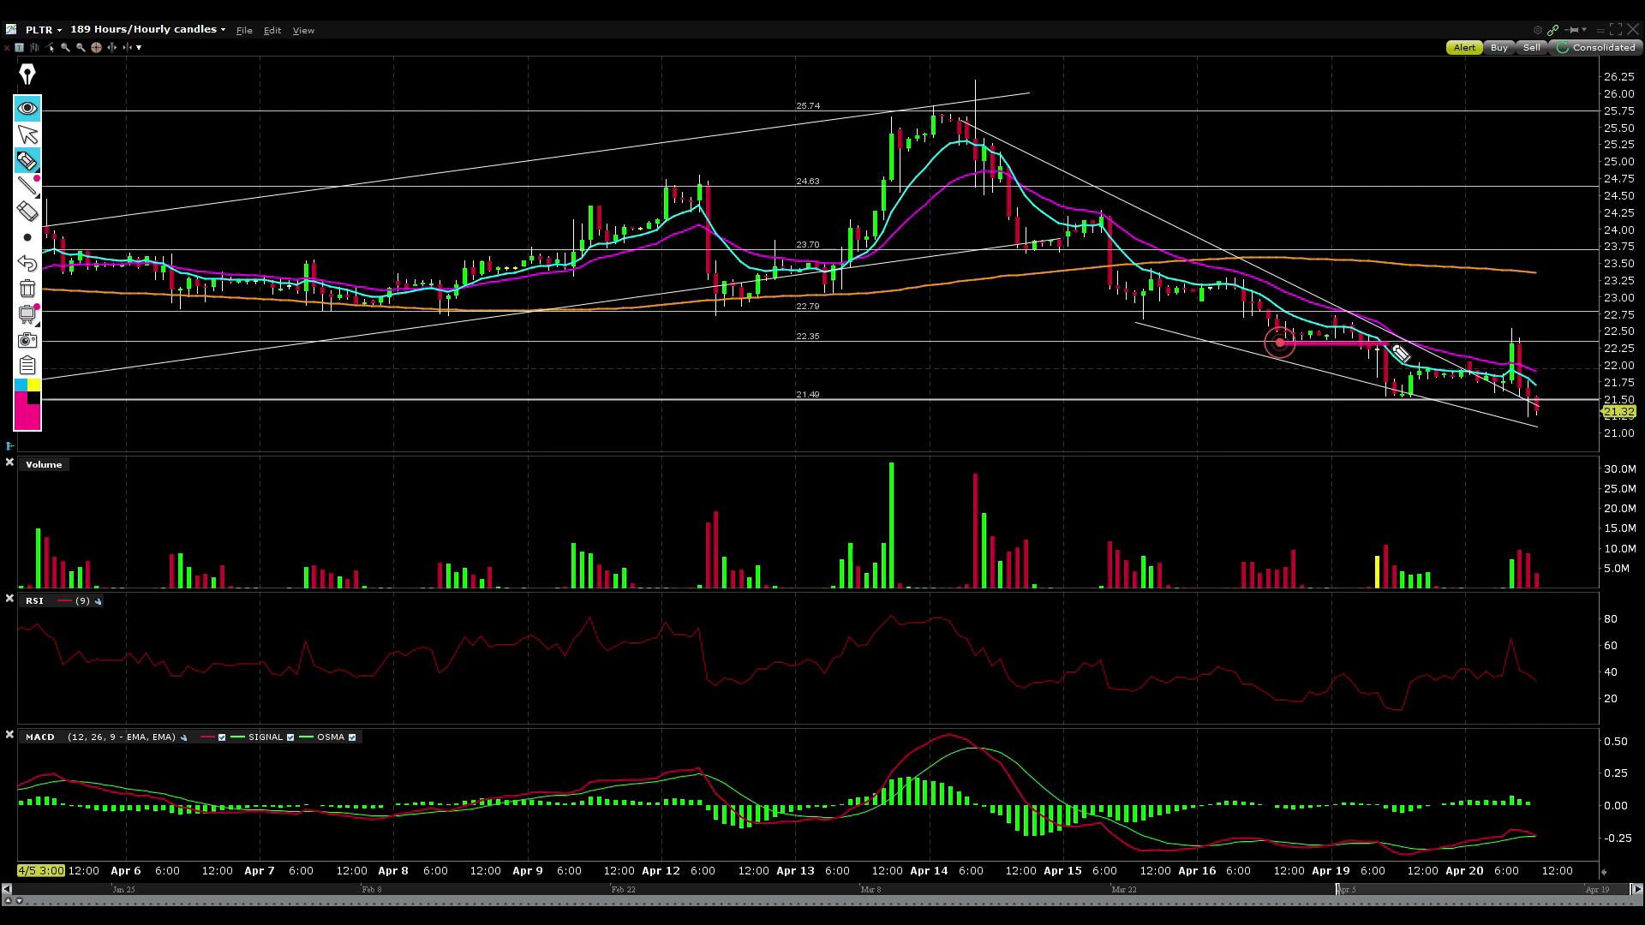
pyautogui.click(27, 289)
pyautogui.click(27, 134)
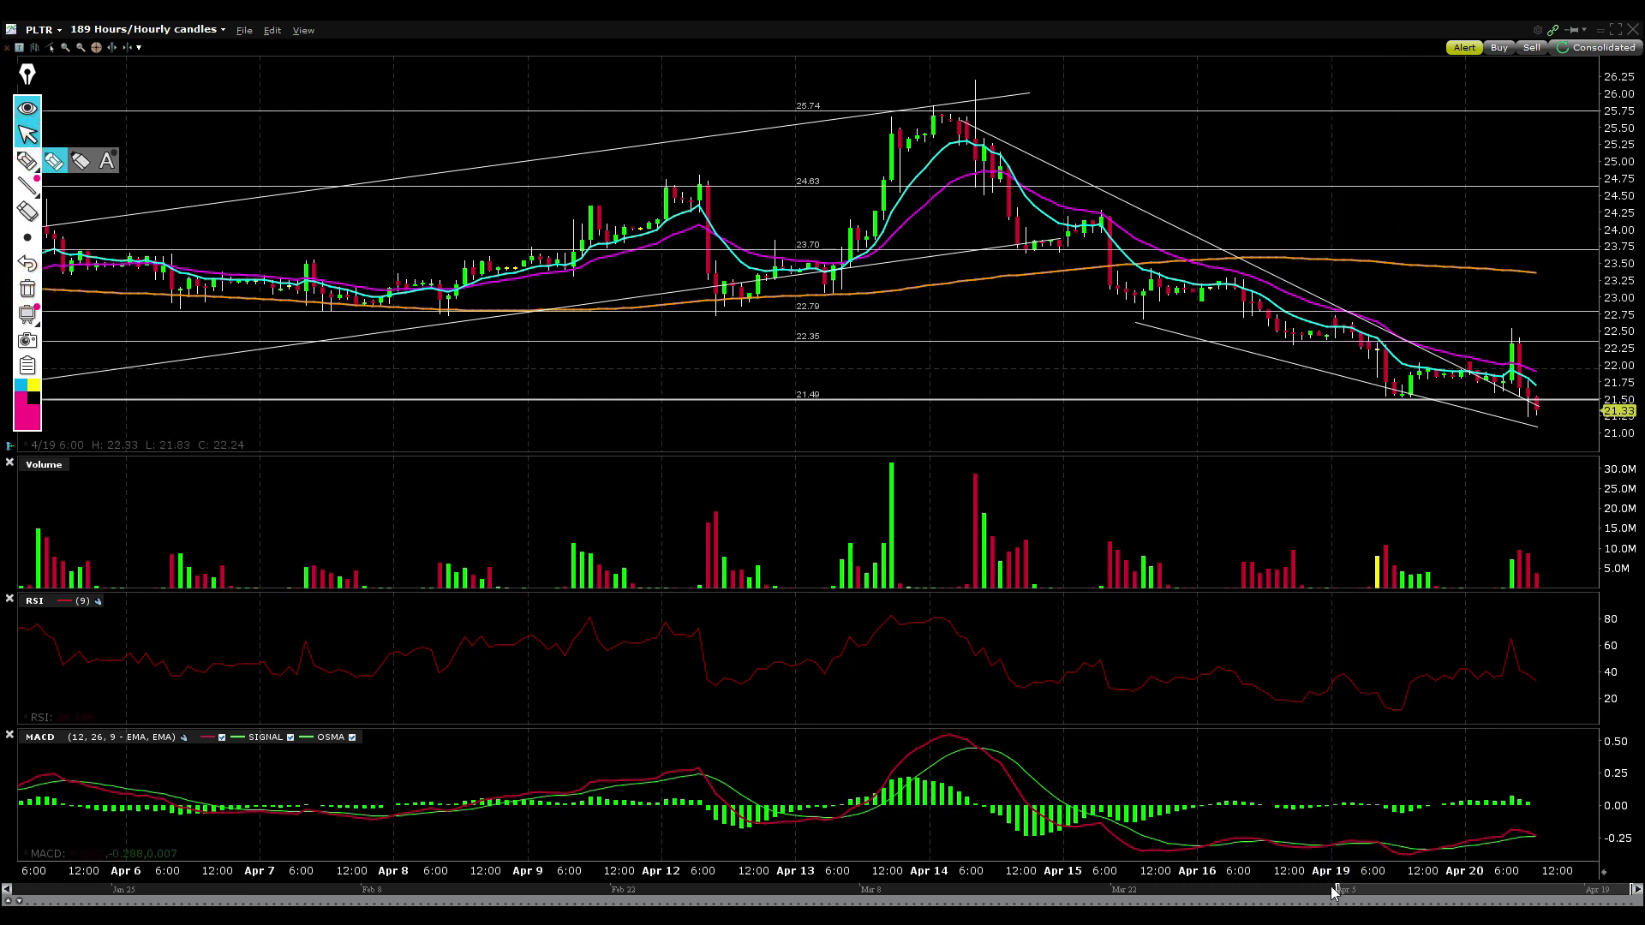
# Narrow the chart to the latest 120 hours, adding and clearing a pink arrow at the last candles
pyautogui.moveTo(1336, 890); pyautogui.dragTo(1445, 890)
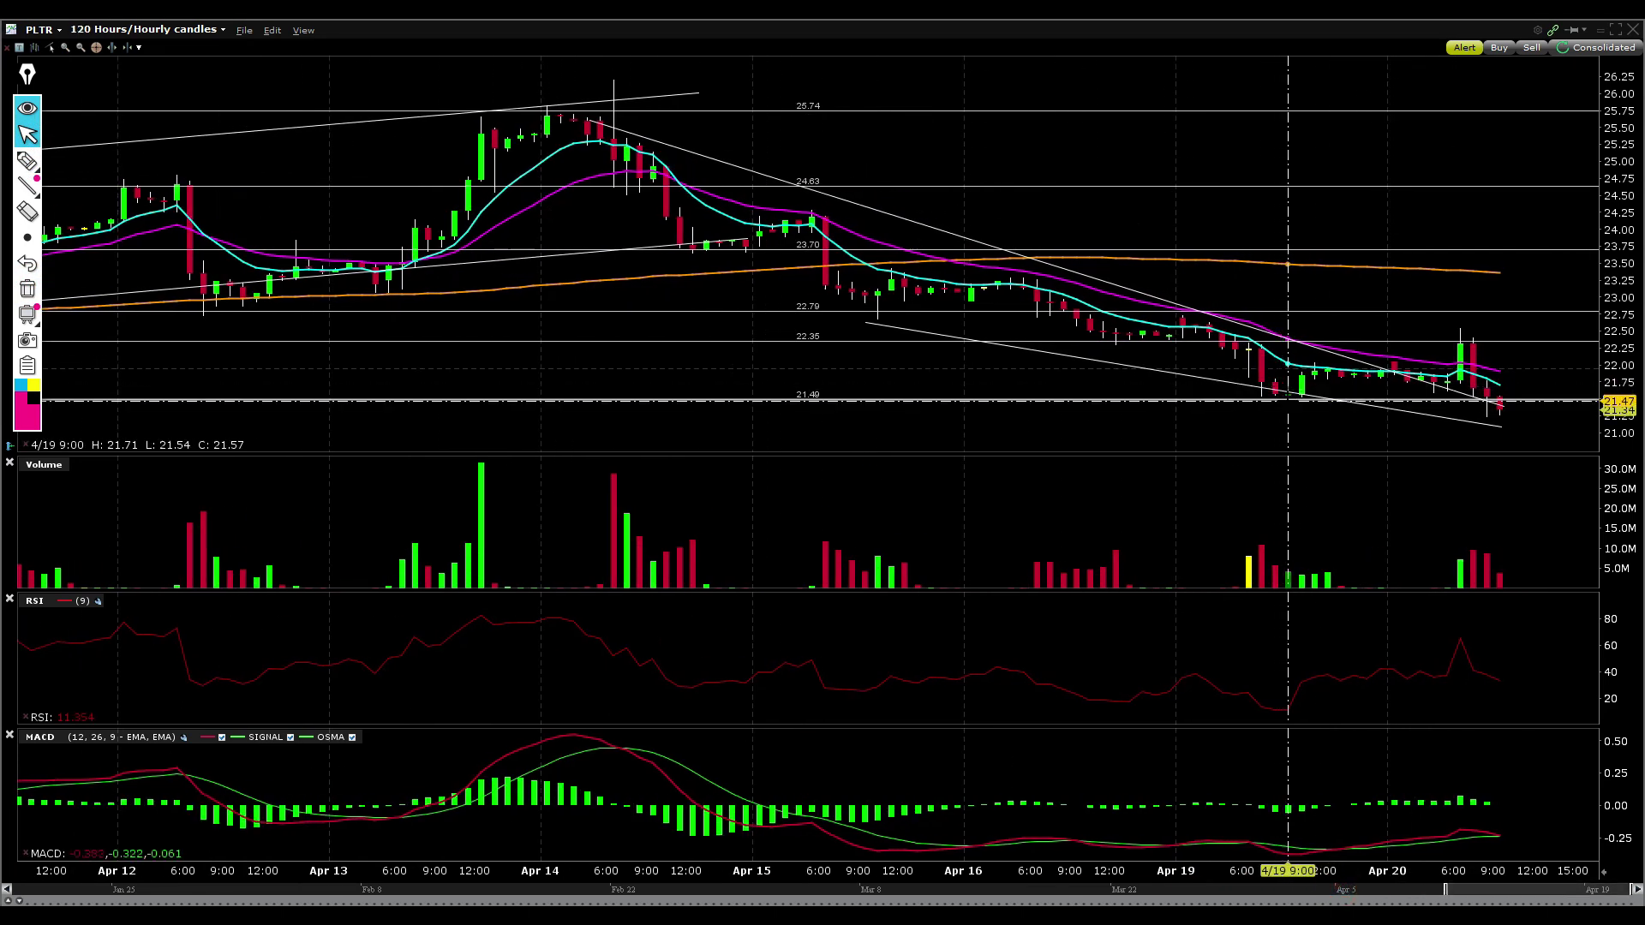
pyautogui.click(27, 160)
pyautogui.moveTo(1486, 390)
pyautogui.mouseDown()
pyautogui.moveTo(1513, 415)
pyautogui.moveTo(1508, 444)
pyautogui.mouseUp()
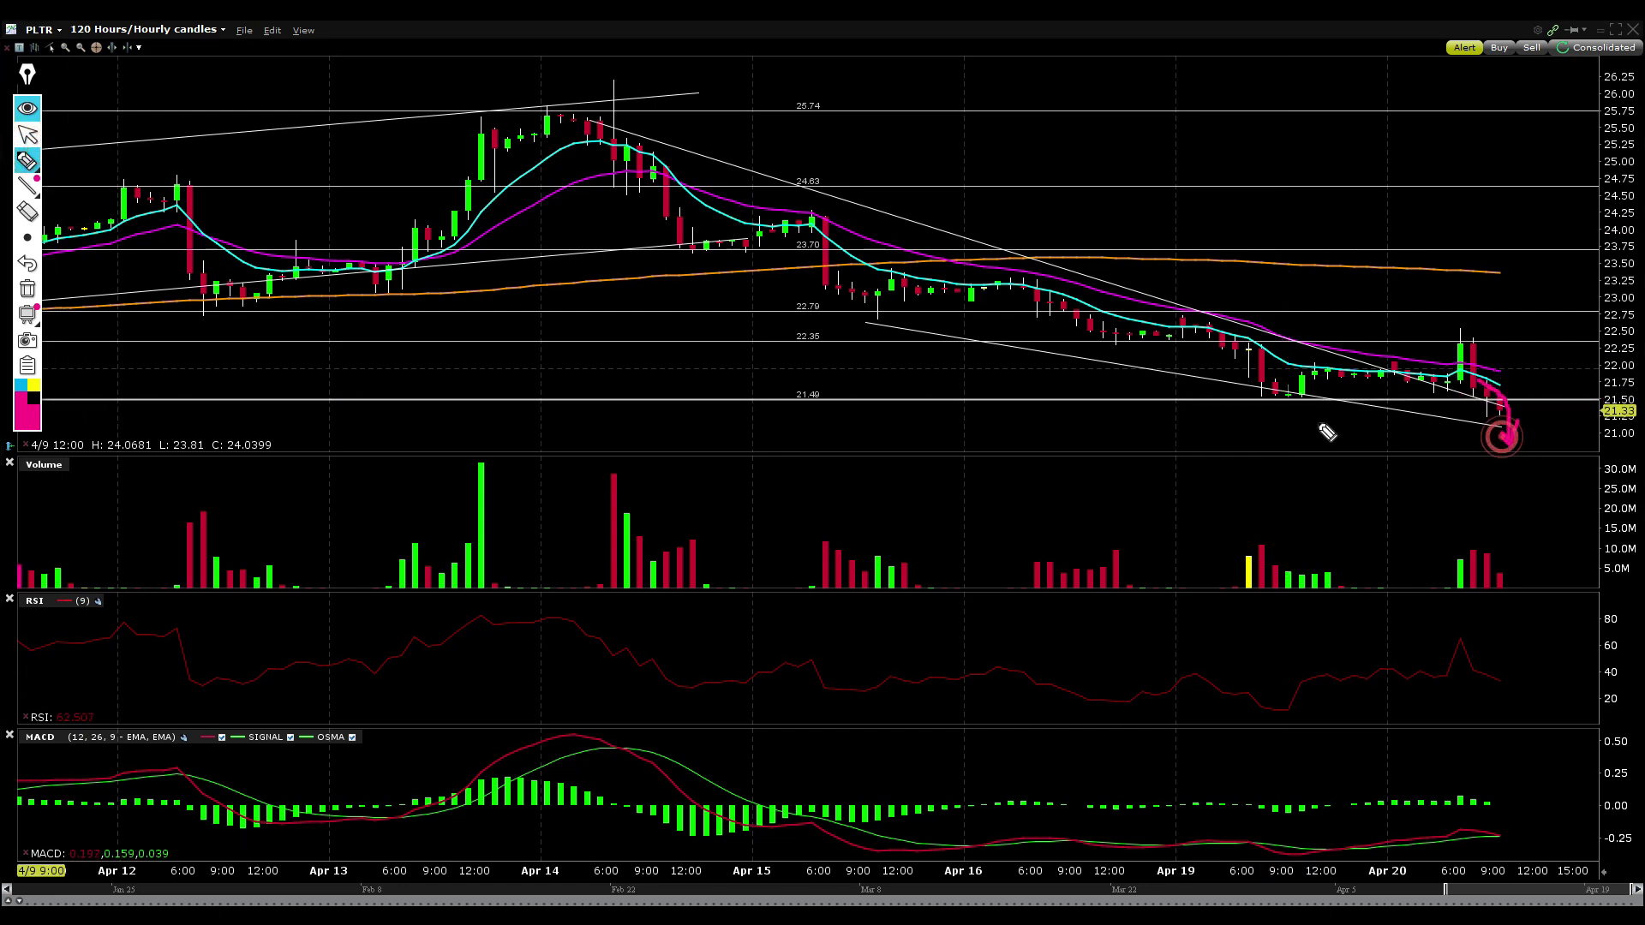
pyautogui.click(26, 288)
pyautogui.click(28, 136)
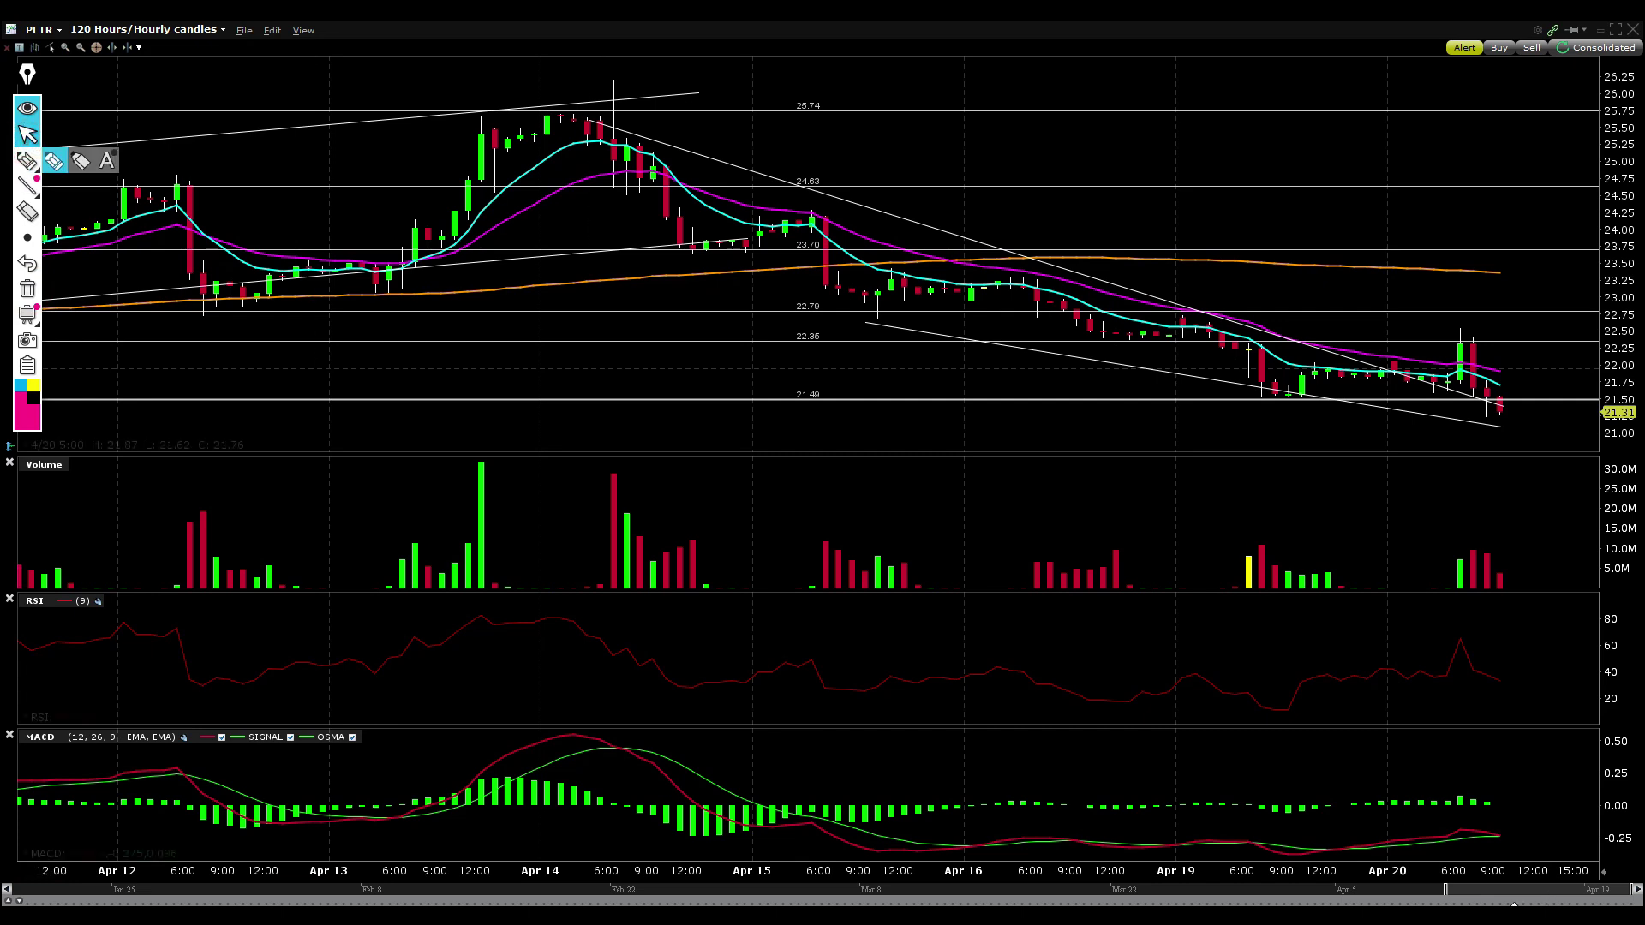
# Widen the chart to four weeks and add a horizontal support line at 21.06
pyautogui.moveTo(1445, 891); pyautogui.dragTo(1144, 890)
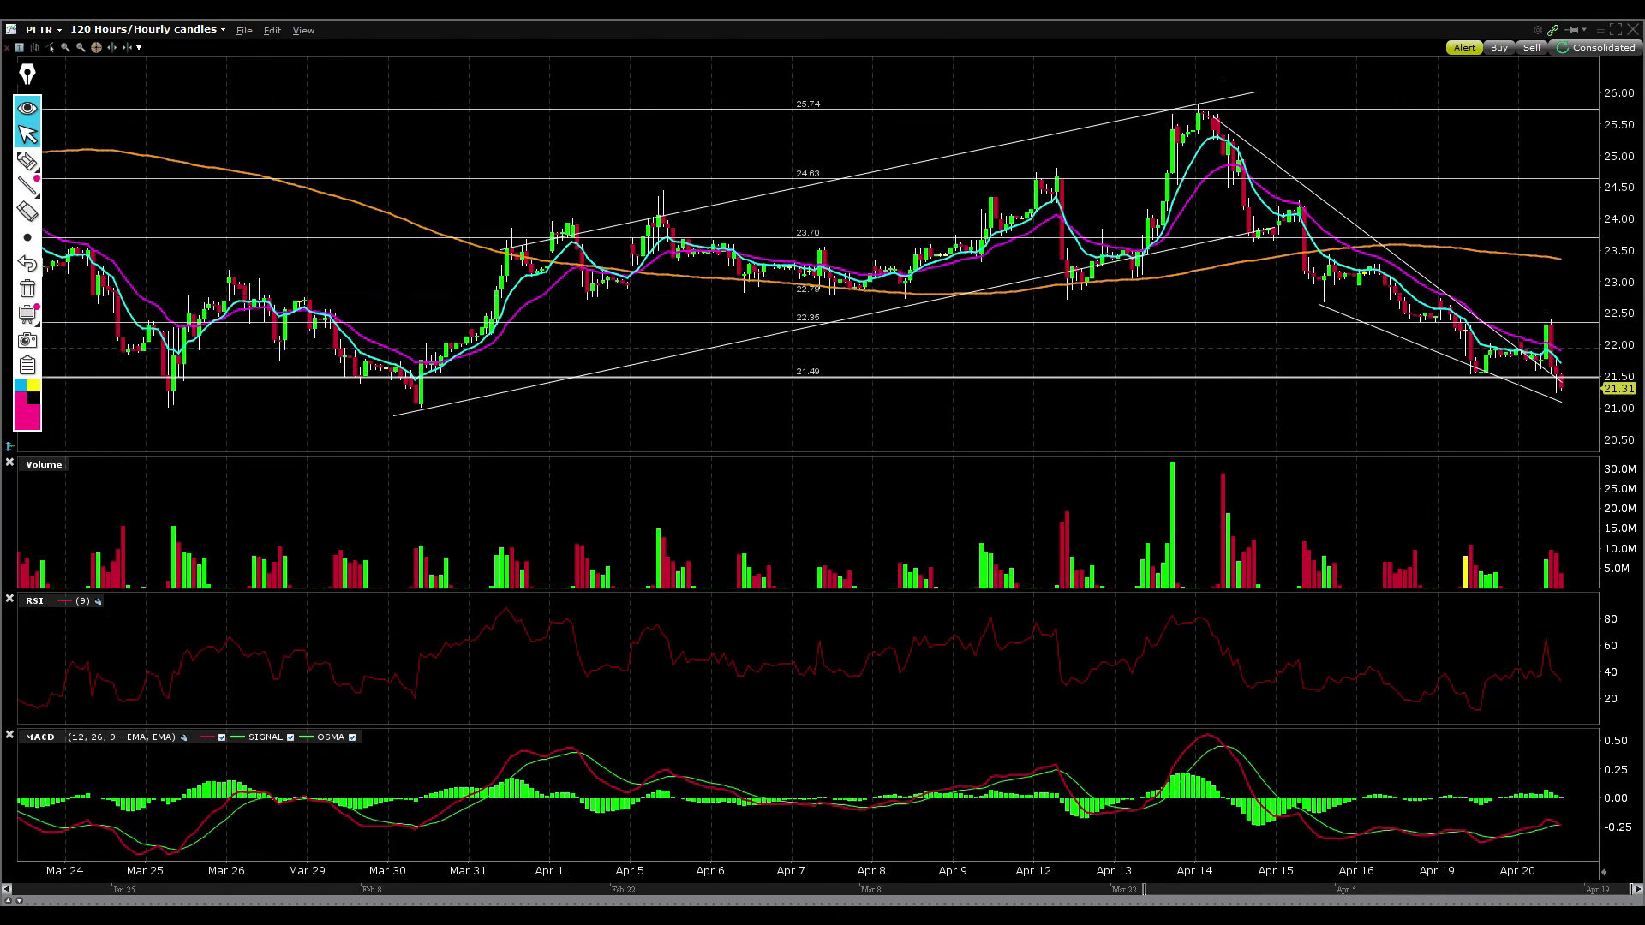
pyautogui.click(250, 32)
pyautogui.click(350, 161)
pyautogui.click(392, 402)
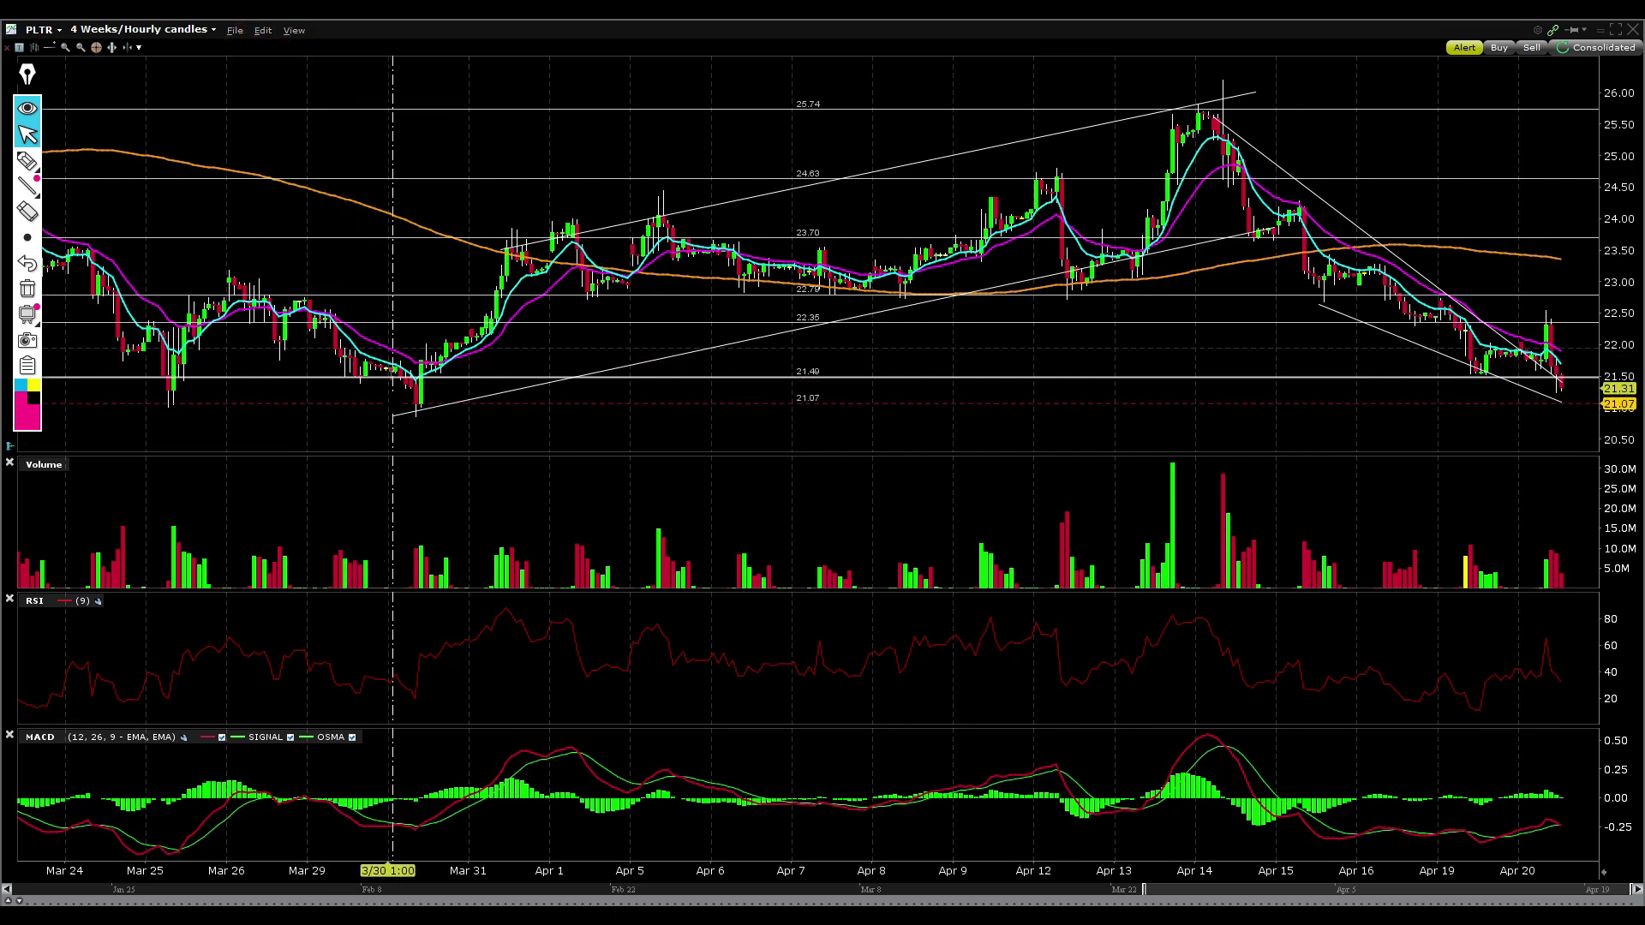
pyautogui.click(392, 402)
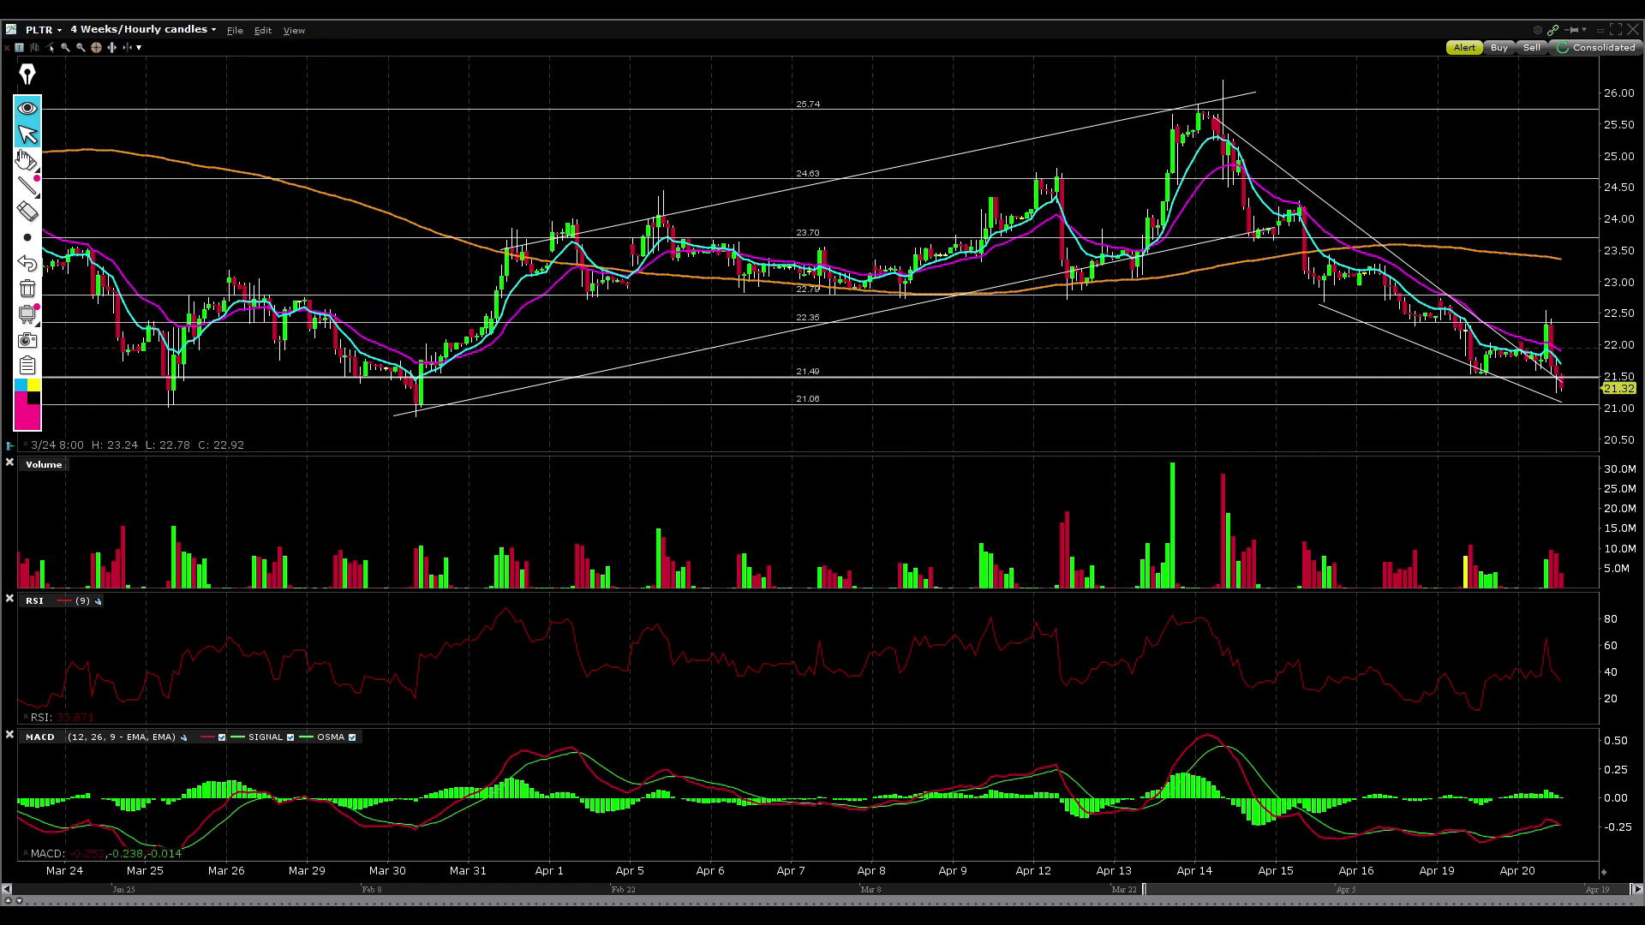
# Circle the Mar 25 and Mar 30 lows in pink and draw a downward arrow past the last candle
pyautogui.moveTo(178, 400); pyautogui.dragTo(175, 394)
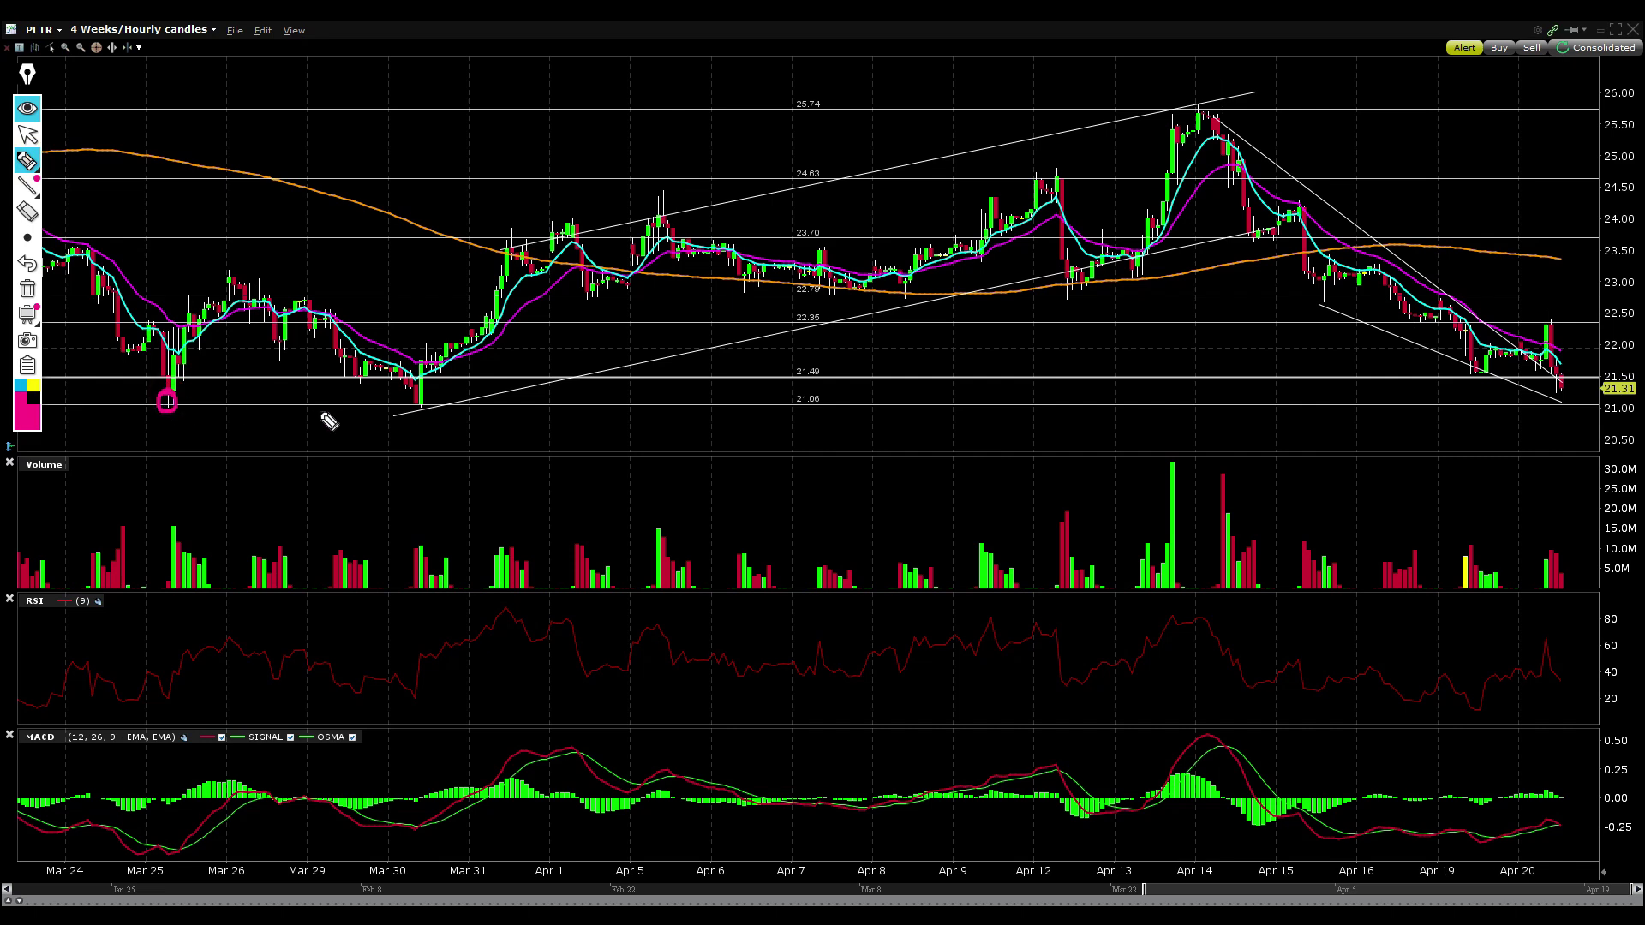
pyautogui.moveTo(408, 418); pyautogui.dragTo(424, 399)
pyautogui.moveTo(1560, 389)
pyautogui.mouseDown()
pyautogui.moveTo(1576, 403)
pyautogui.moveTo(1560, 408)
pyautogui.mouseUp()
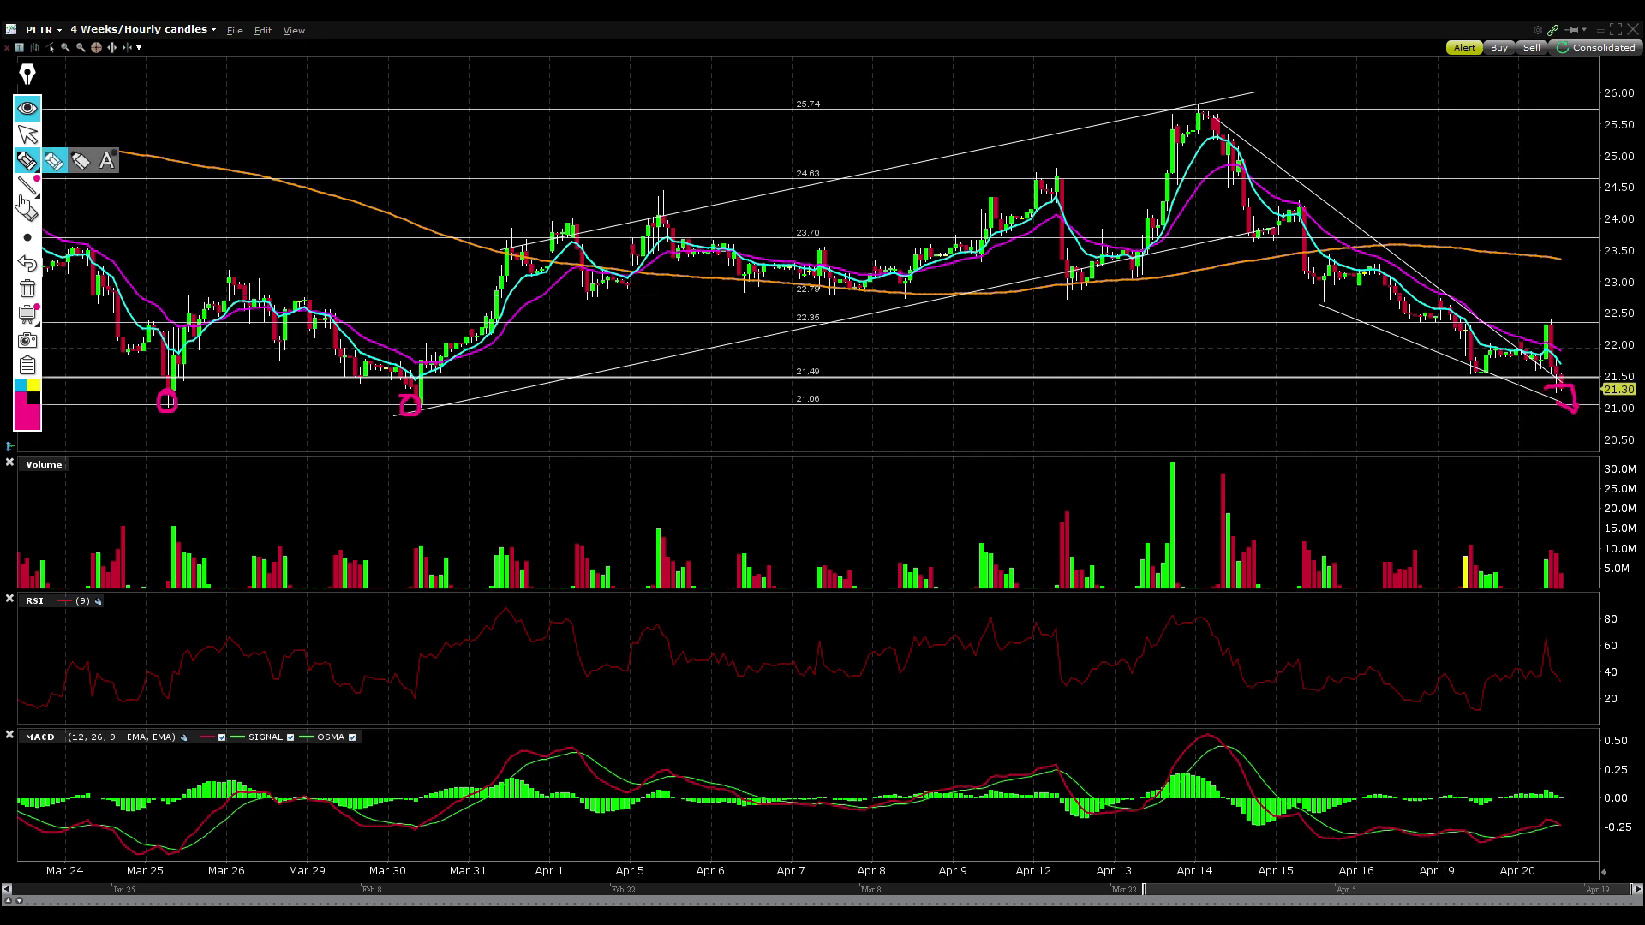
# Clear the pink annotations and zoom the chart in to 3 weeks
pyautogui.click(27, 290)
pyautogui.click(27, 135)
pyautogui.scroll(1, 1349, 377)
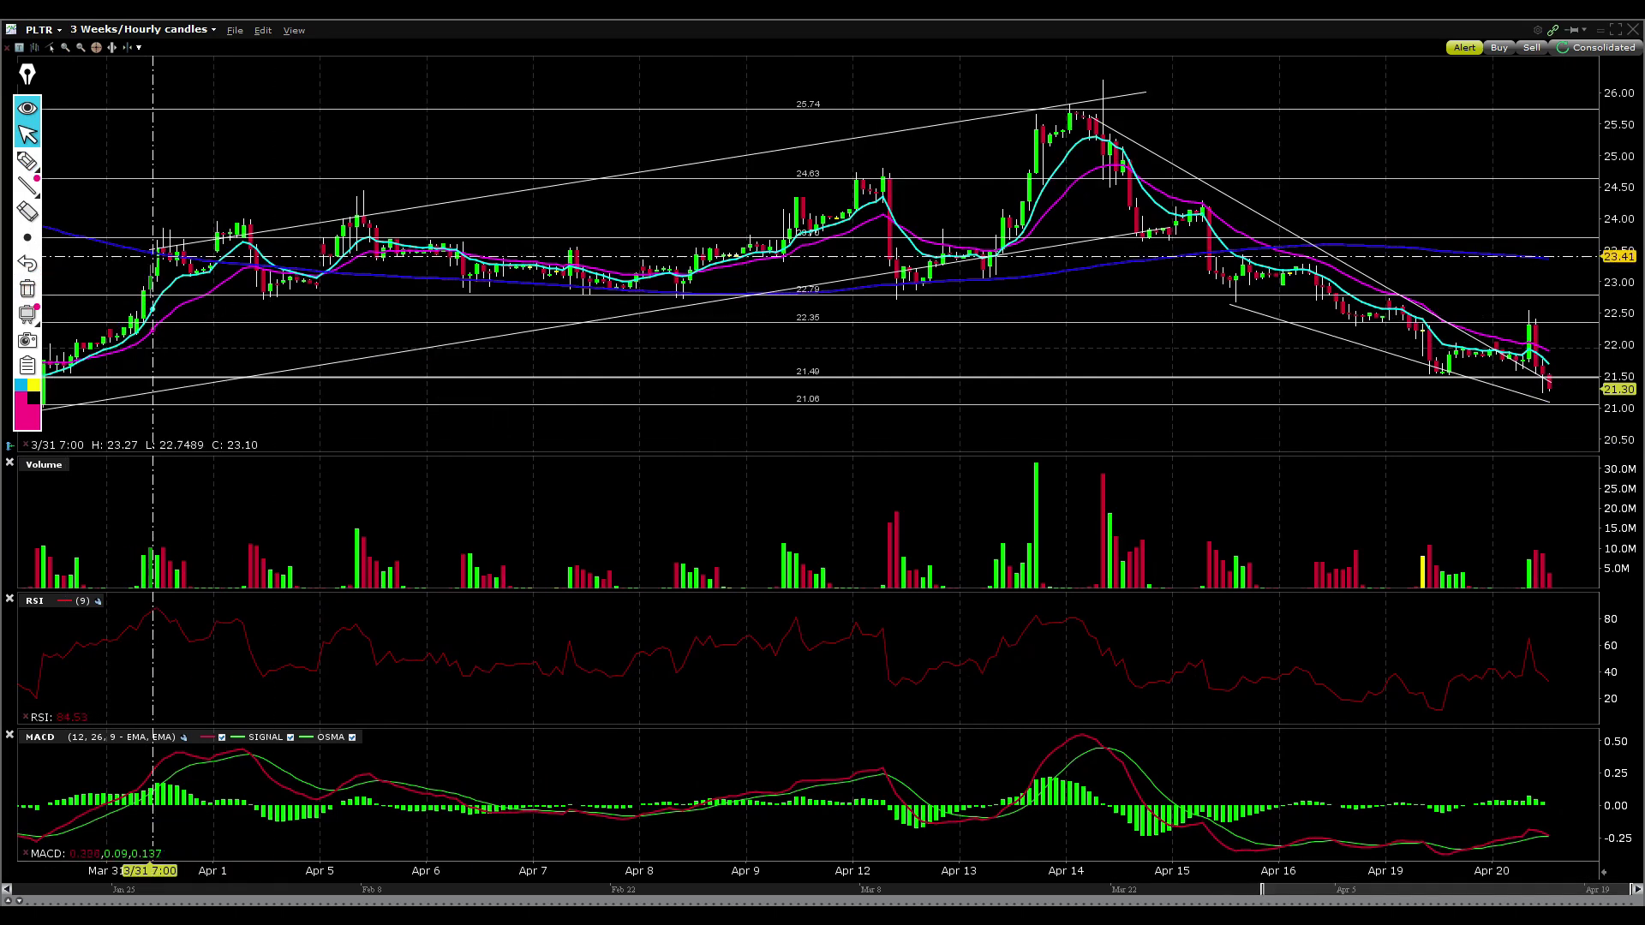
# Sketch pink marks on the MACD line, the Apr 14 decline and the RSI rebound, then clear them
pyautogui.click(27, 160)
pyautogui.moveTo(1480, 859); pyautogui.dragTo(1473, 846)
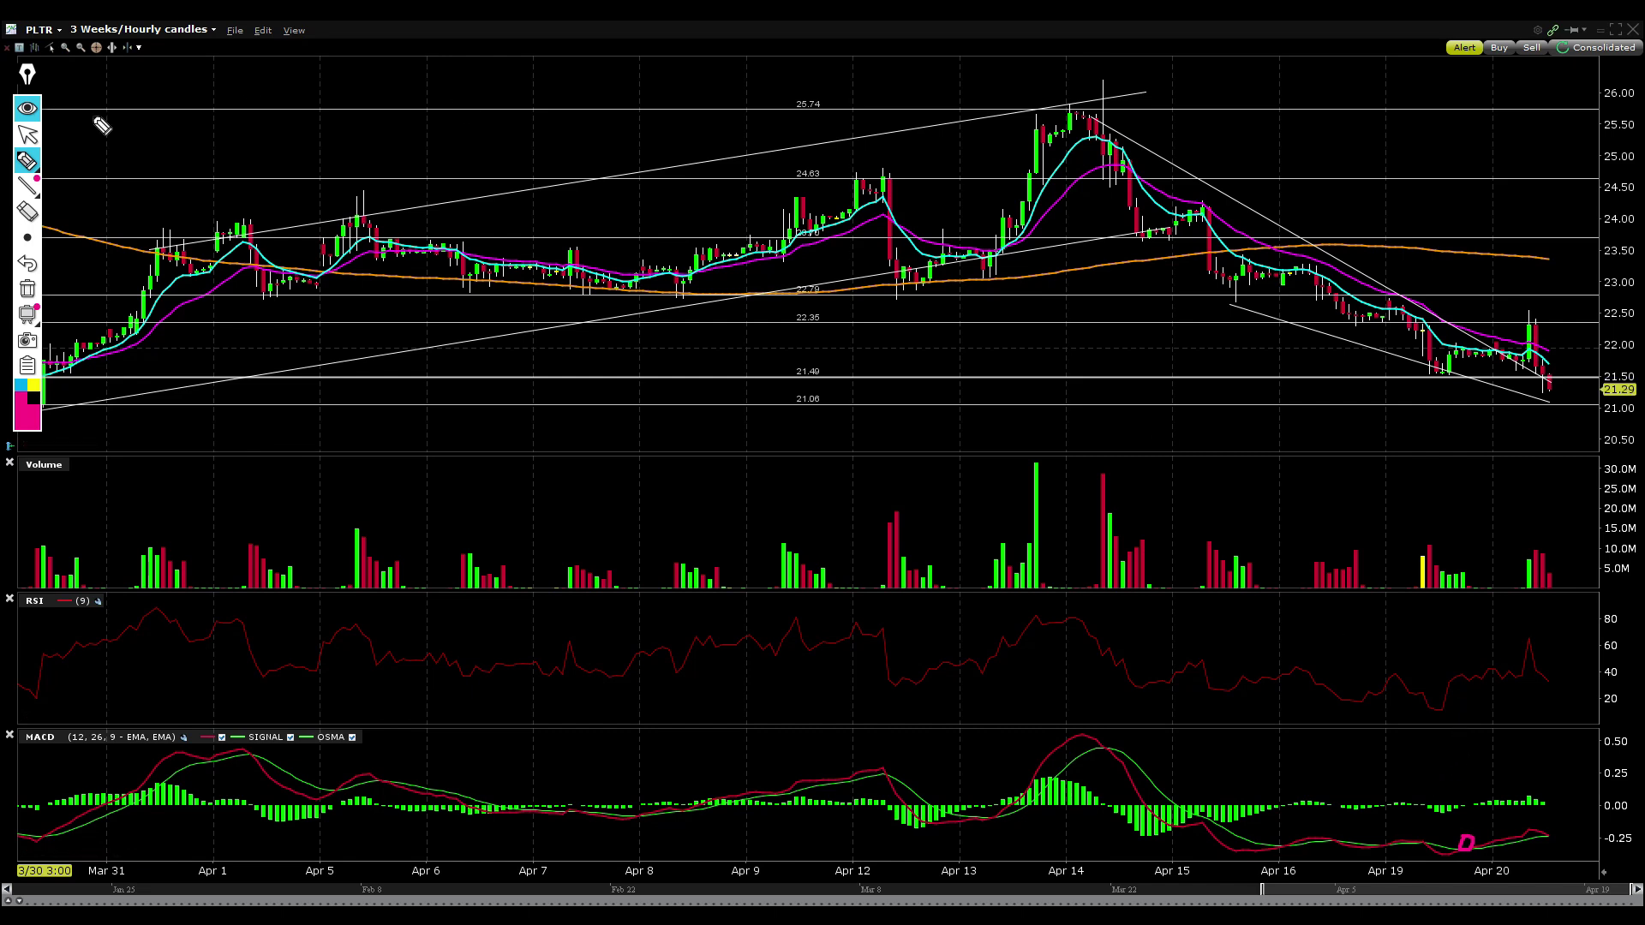
pyautogui.click(27, 289)
pyautogui.moveTo(1545, 841); pyautogui.dragTo(1550, 847)
pyautogui.moveTo(1077, 125)
pyautogui.mouseDown()
pyautogui.moveTo(1390, 290)
pyautogui.moveTo(1469, 396)
pyautogui.moveTo(1491, 370)
pyautogui.mouseUp()
pyautogui.moveTo(1433, 712)
pyautogui.mouseDown()
pyautogui.moveTo(1485, 682)
pyautogui.moveTo(1617, 692)
pyautogui.mouseUp()
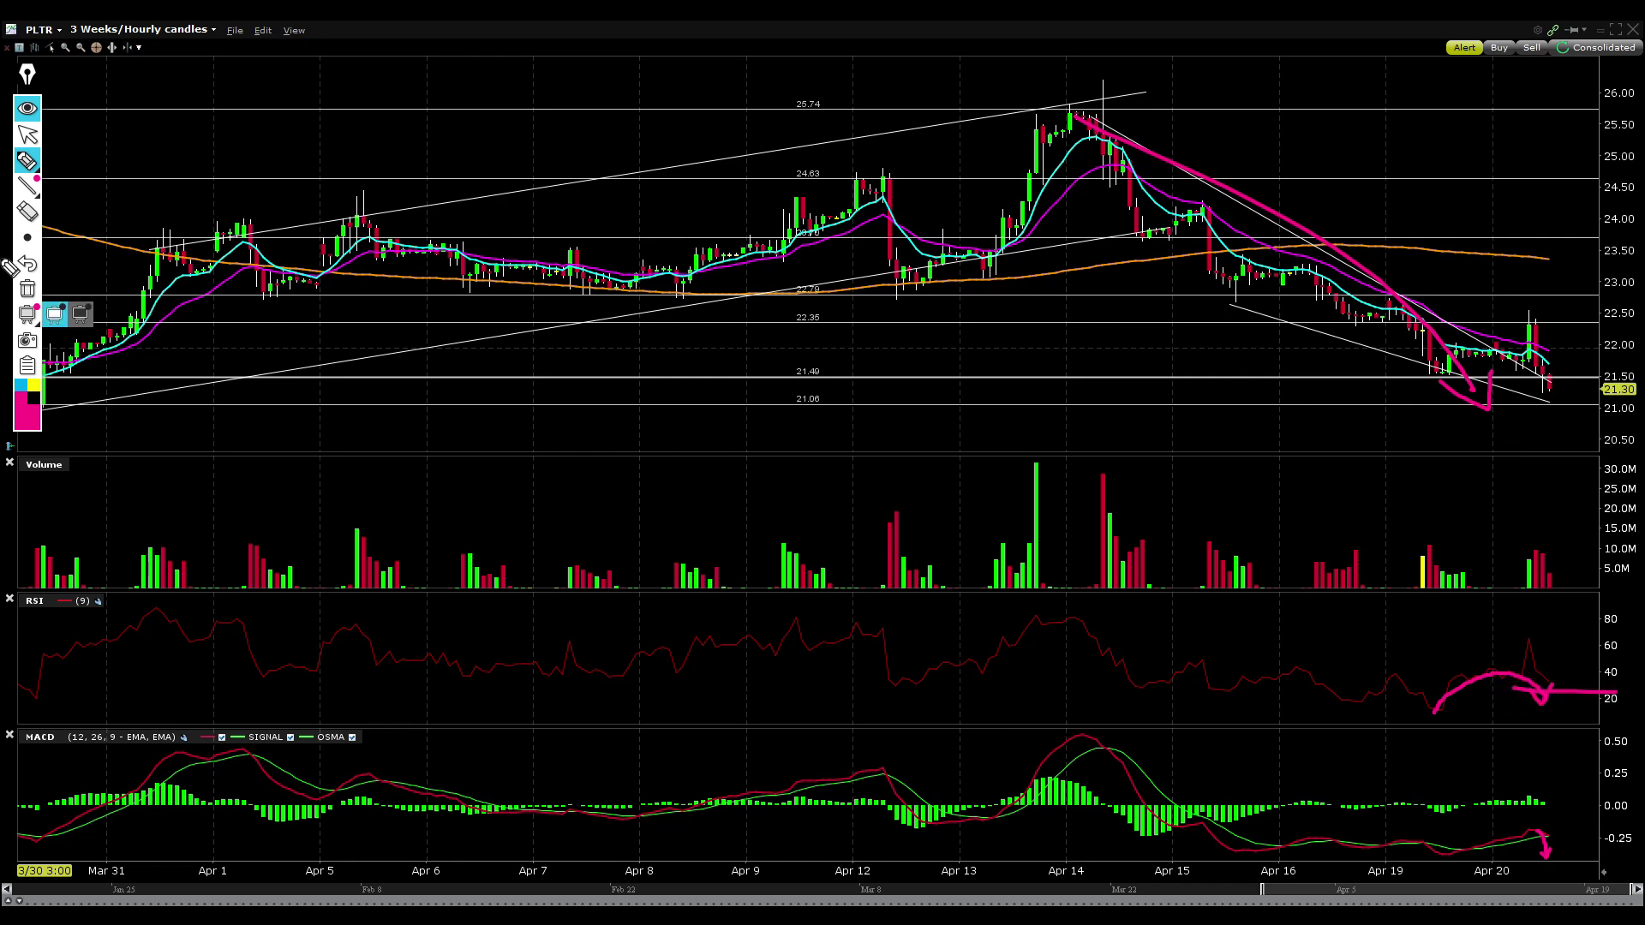
pyautogui.click(27, 287)
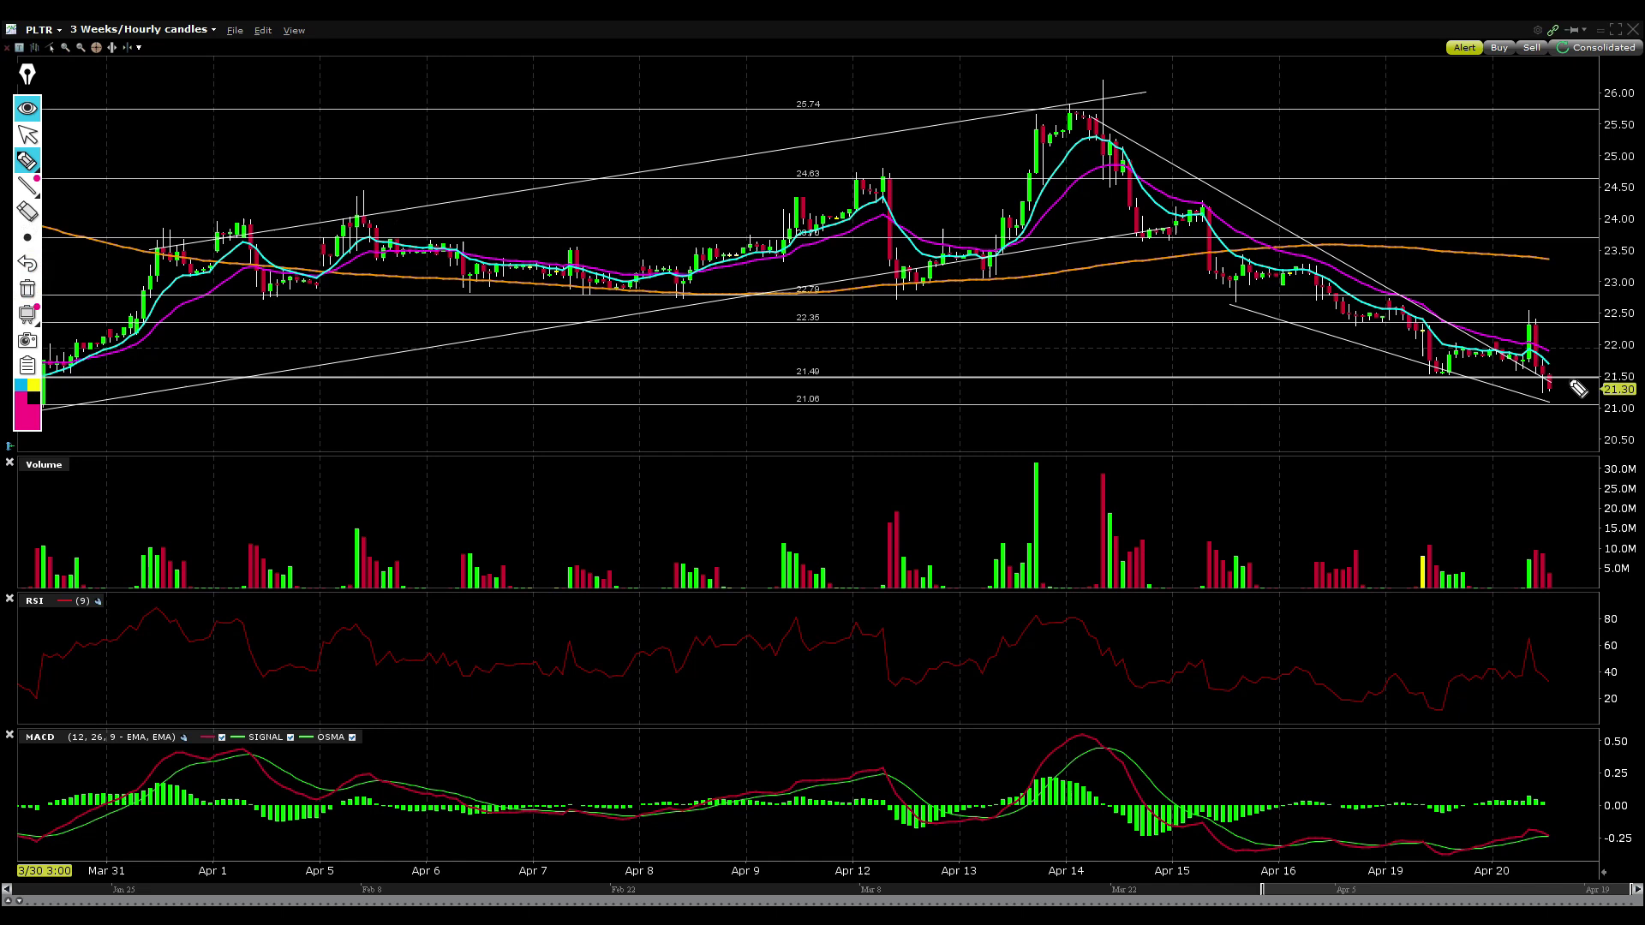
# Add and remove a pink arrow at the latest candle, then shift the view back to mid-March
pyautogui.moveTo(1551, 402)
pyautogui.mouseDown()
pyautogui.moveTo(1586, 397)
pyautogui.moveTo(1571, 392)
pyautogui.moveTo(1581, 358)
pyautogui.mouseUp()
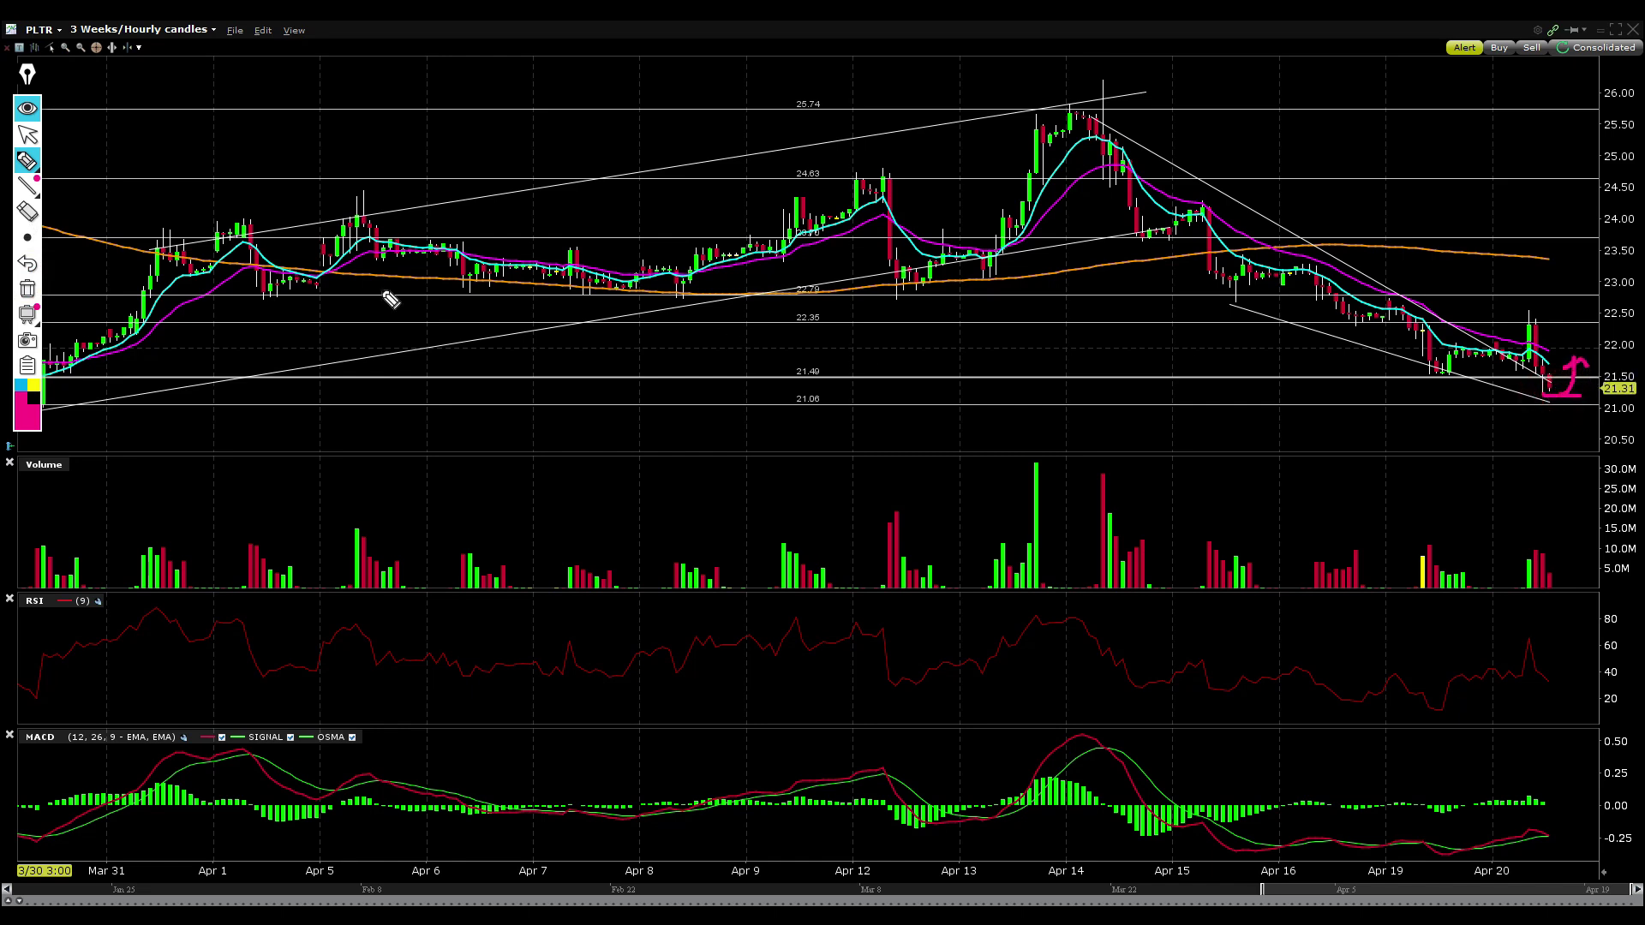
pyautogui.click(26, 287)
pyautogui.click(26, 134)
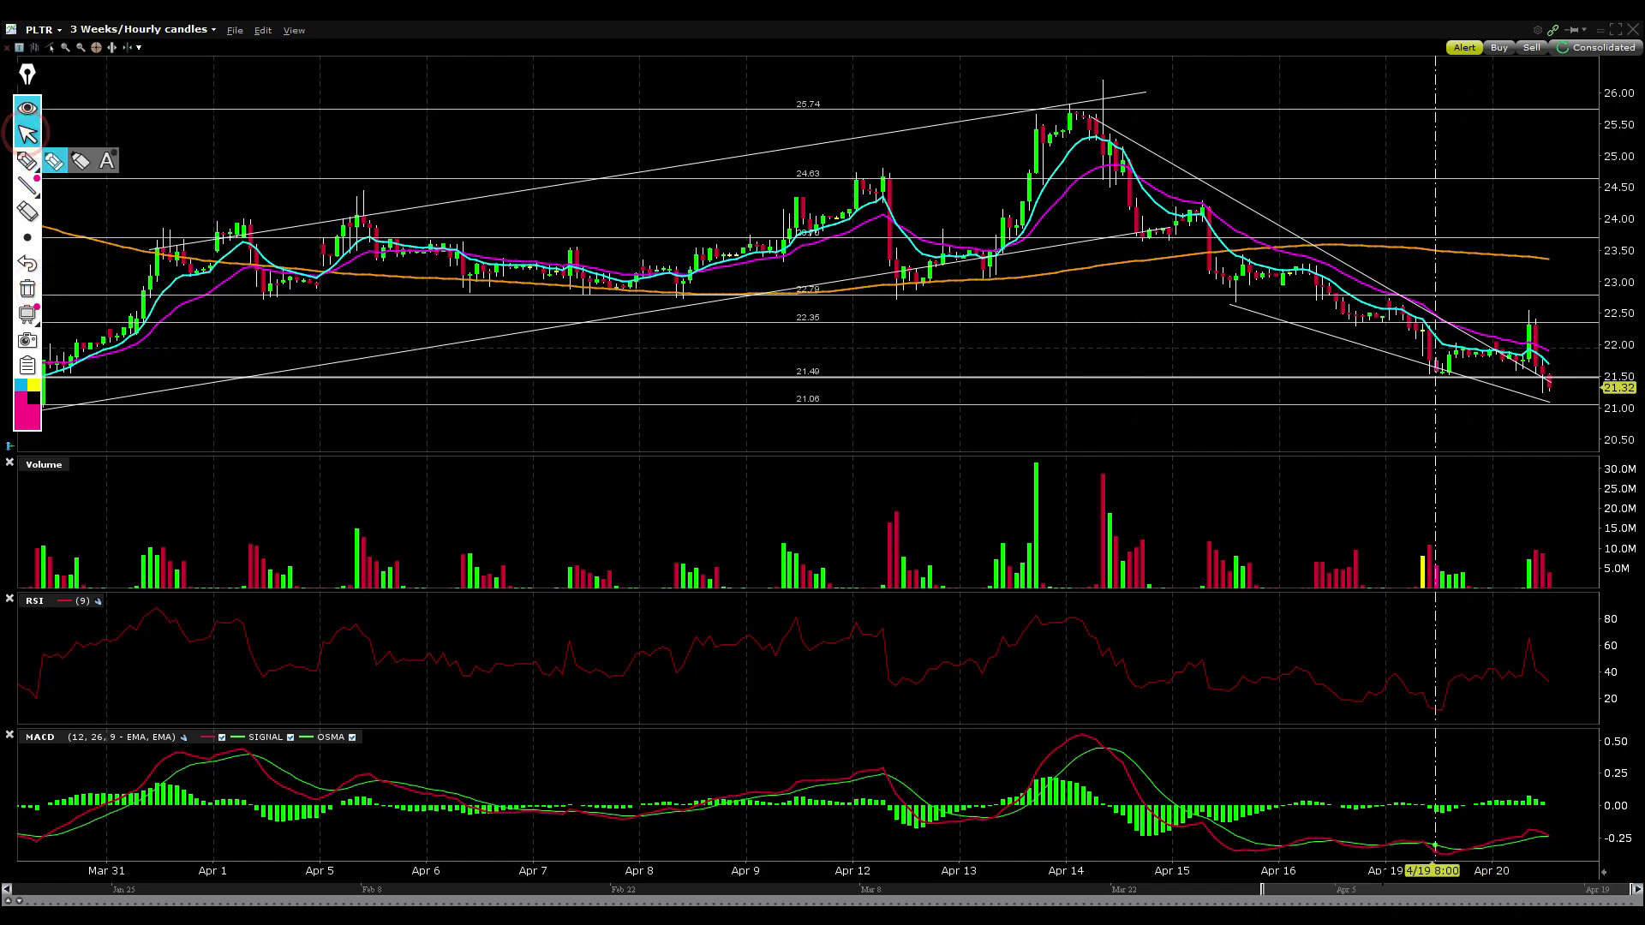
pyautogui.moveTo(1259, 888); pyautogui.dragTo(1528, 896)
# Widen to 8 weeks, circle the Mar 8, Mar 25, Mar 30 and latest lows, then show 31 days
pyautogui.moveTo(1263, 890); pyautogui.dragTo(625, 890)
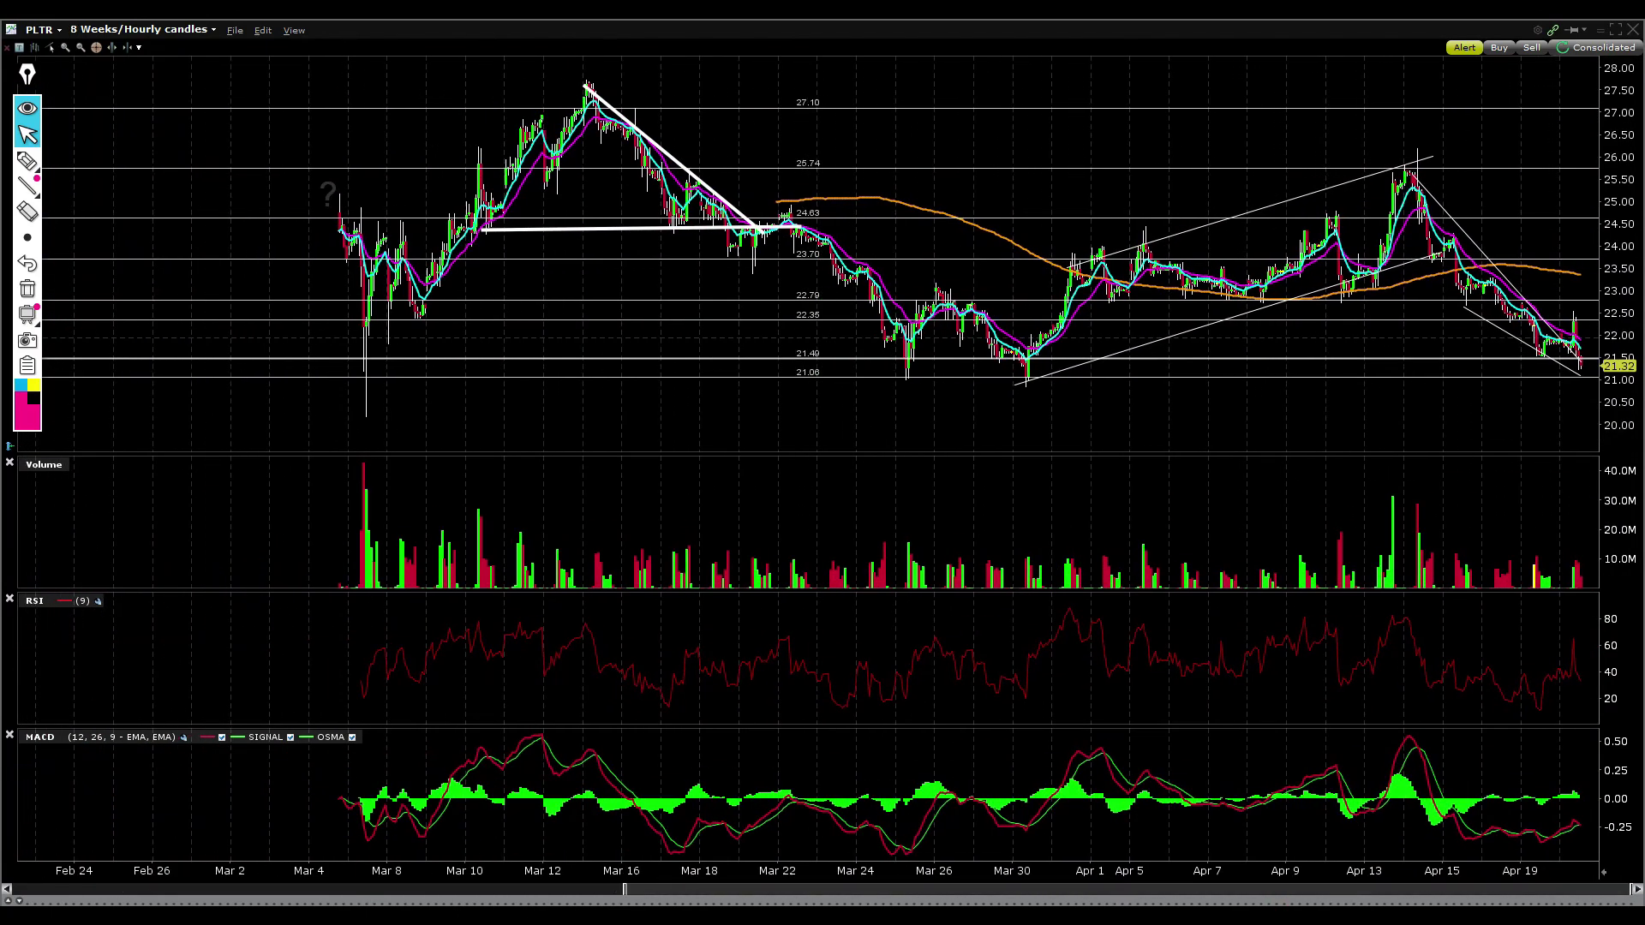
pyautogui.click(27, 160)
pyautogui.moveTo(375, 390); pyautogui.dragTo(365, 403)
pyautogui.moveTo(910, 387); pyautogui.dragTo(892, 392)
pyautogui.moveTo(1038, 400); pyautogui.dragTo(1020, 406)
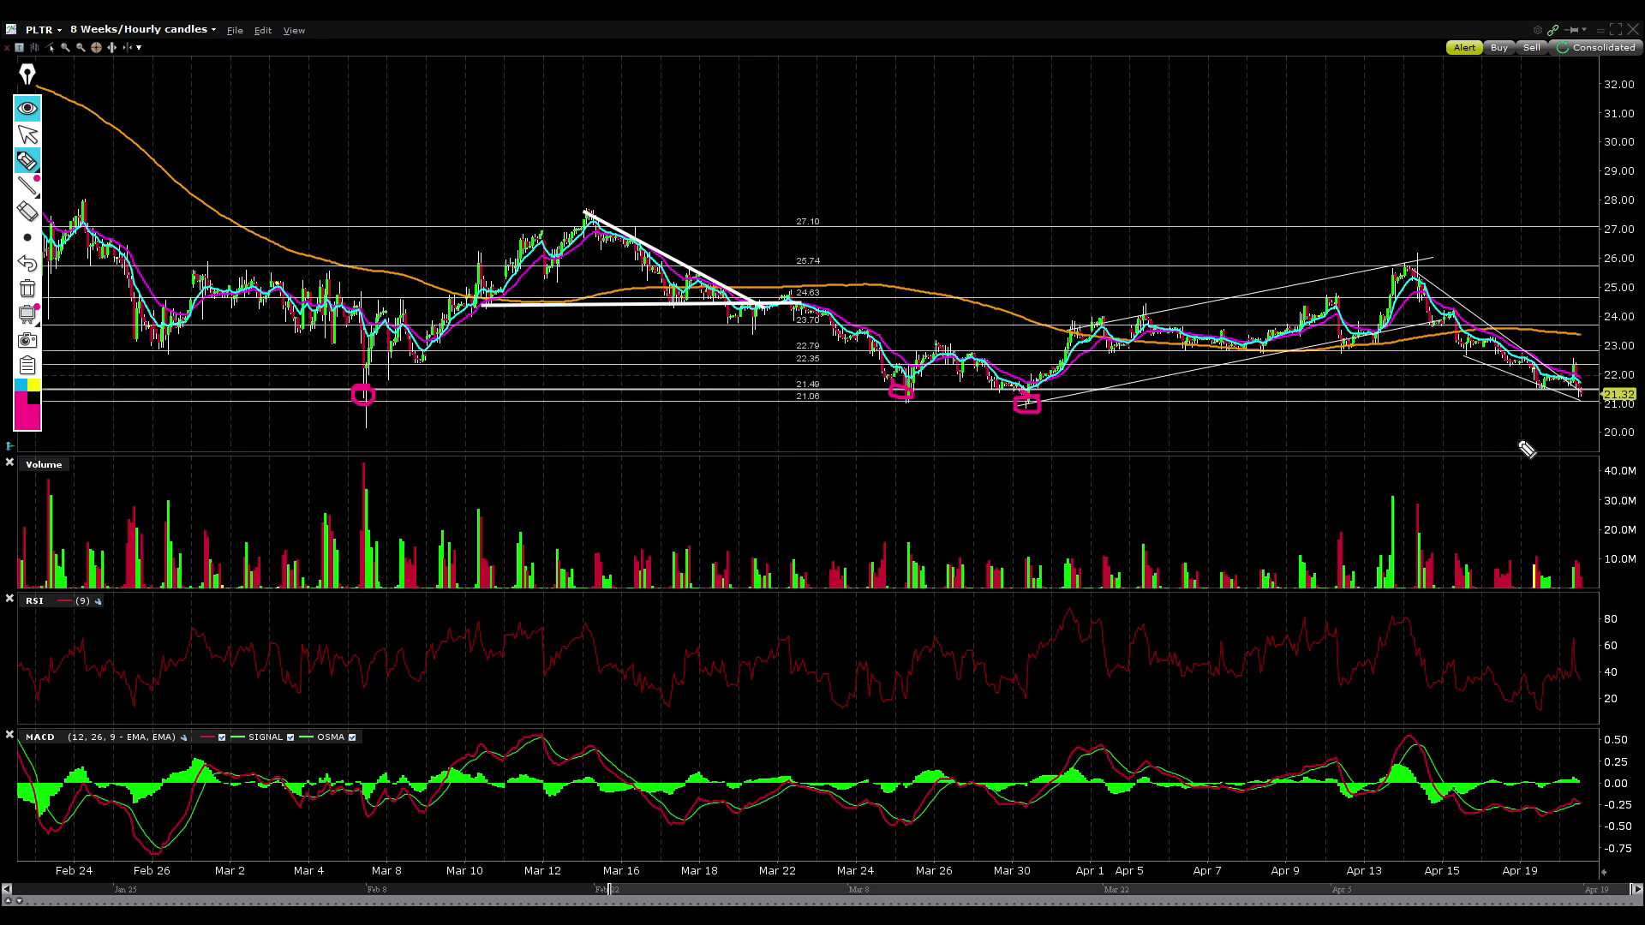
pyautogui.moveTo(1570, 403); pyautogui.dragTo(1572, 401)
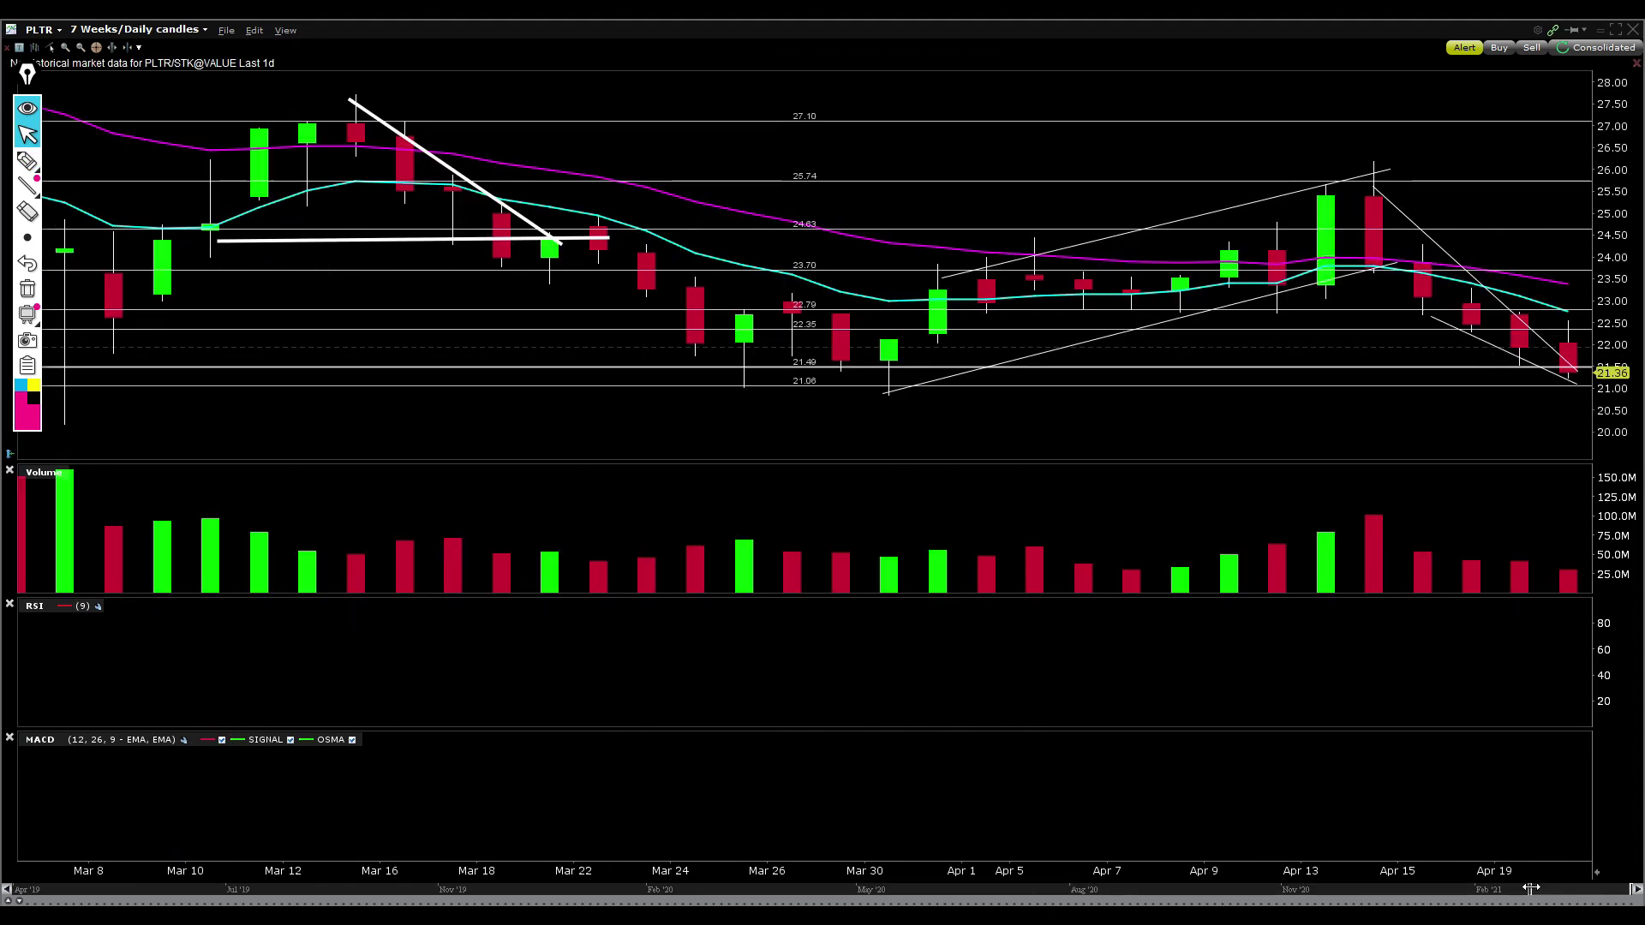
pyautogui.moveTo(1526, 889); pyautogui.dragTo(1532, 888)
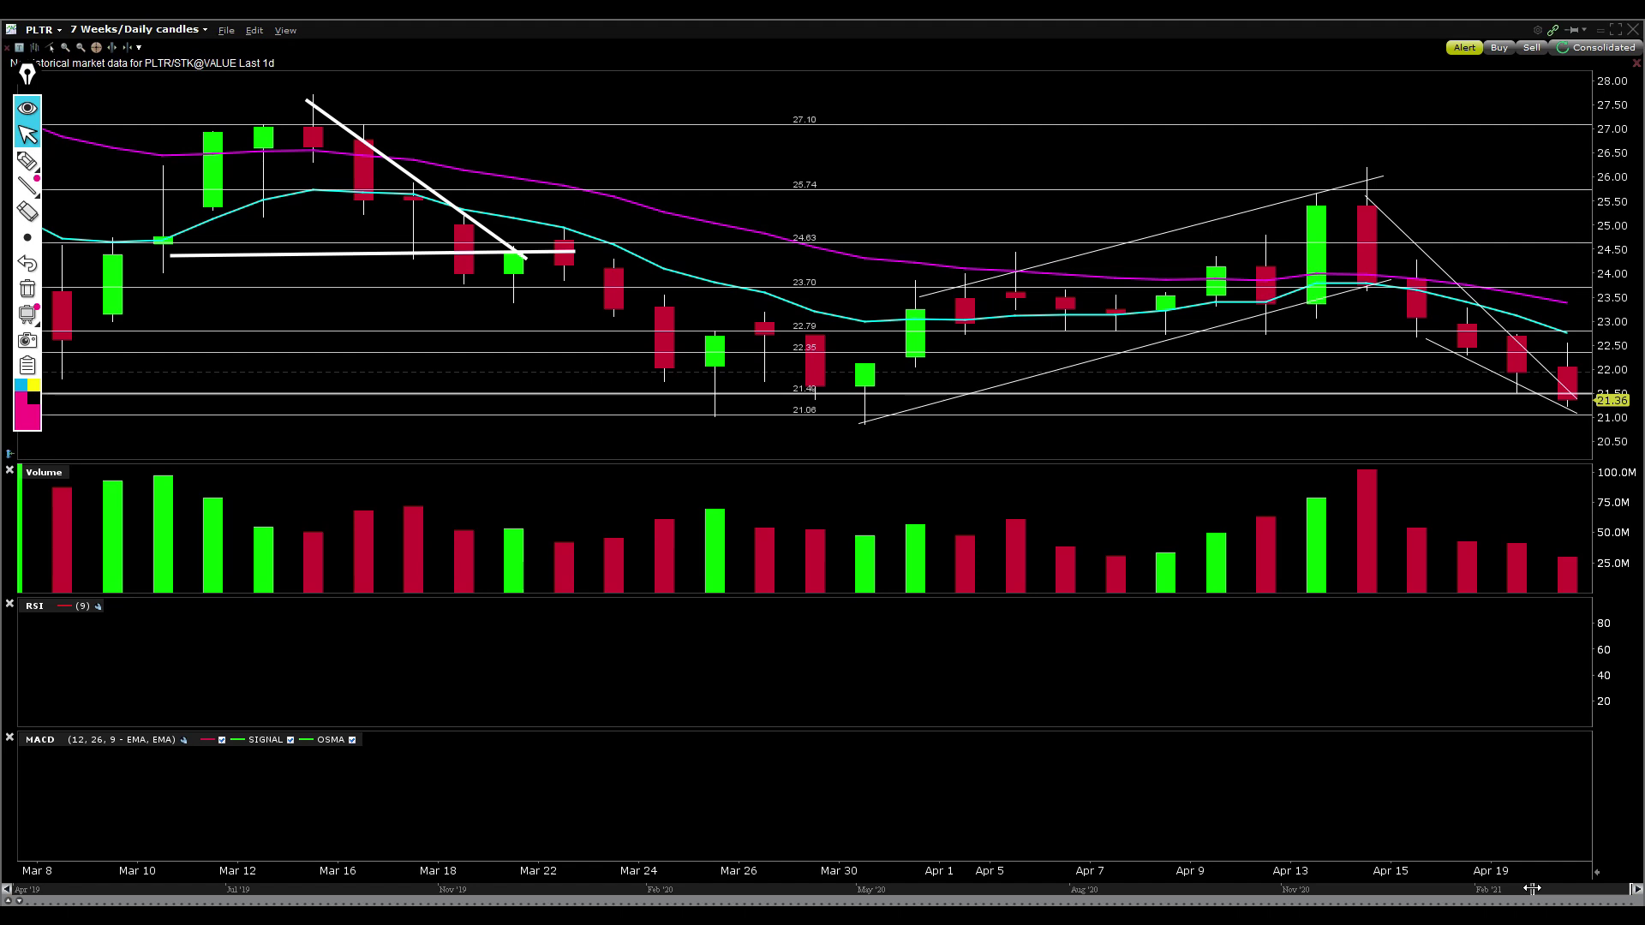
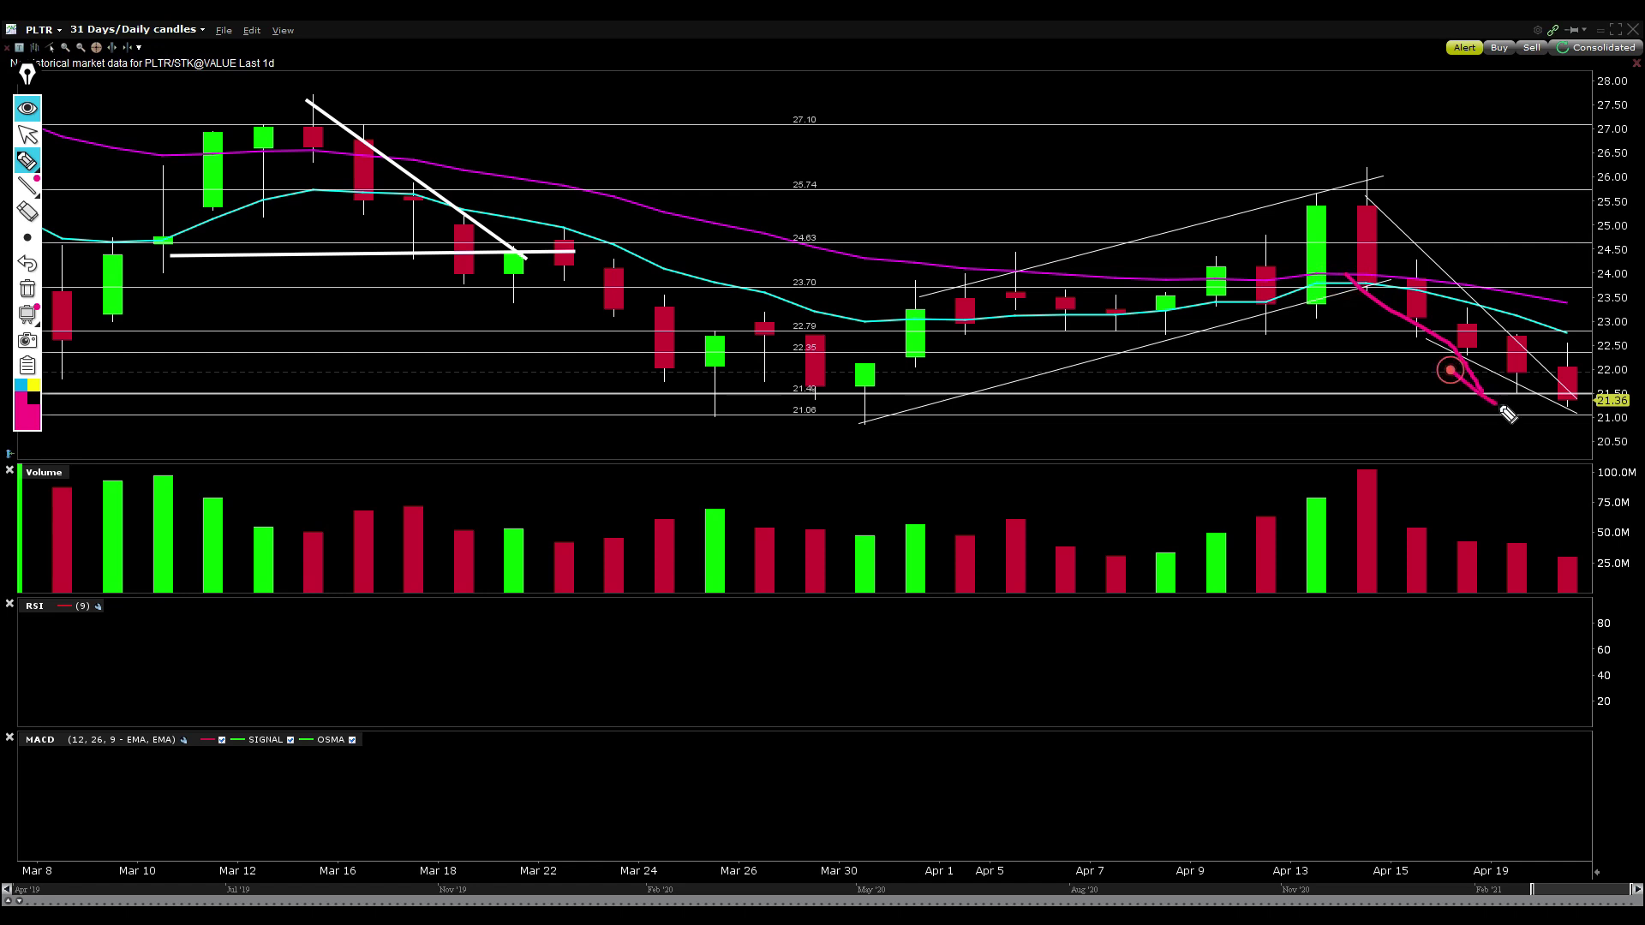
# Sketch pink projections from Apr 14 and across the Apr 1–13 candles, then clear them
pyautogui.click(28, 290)
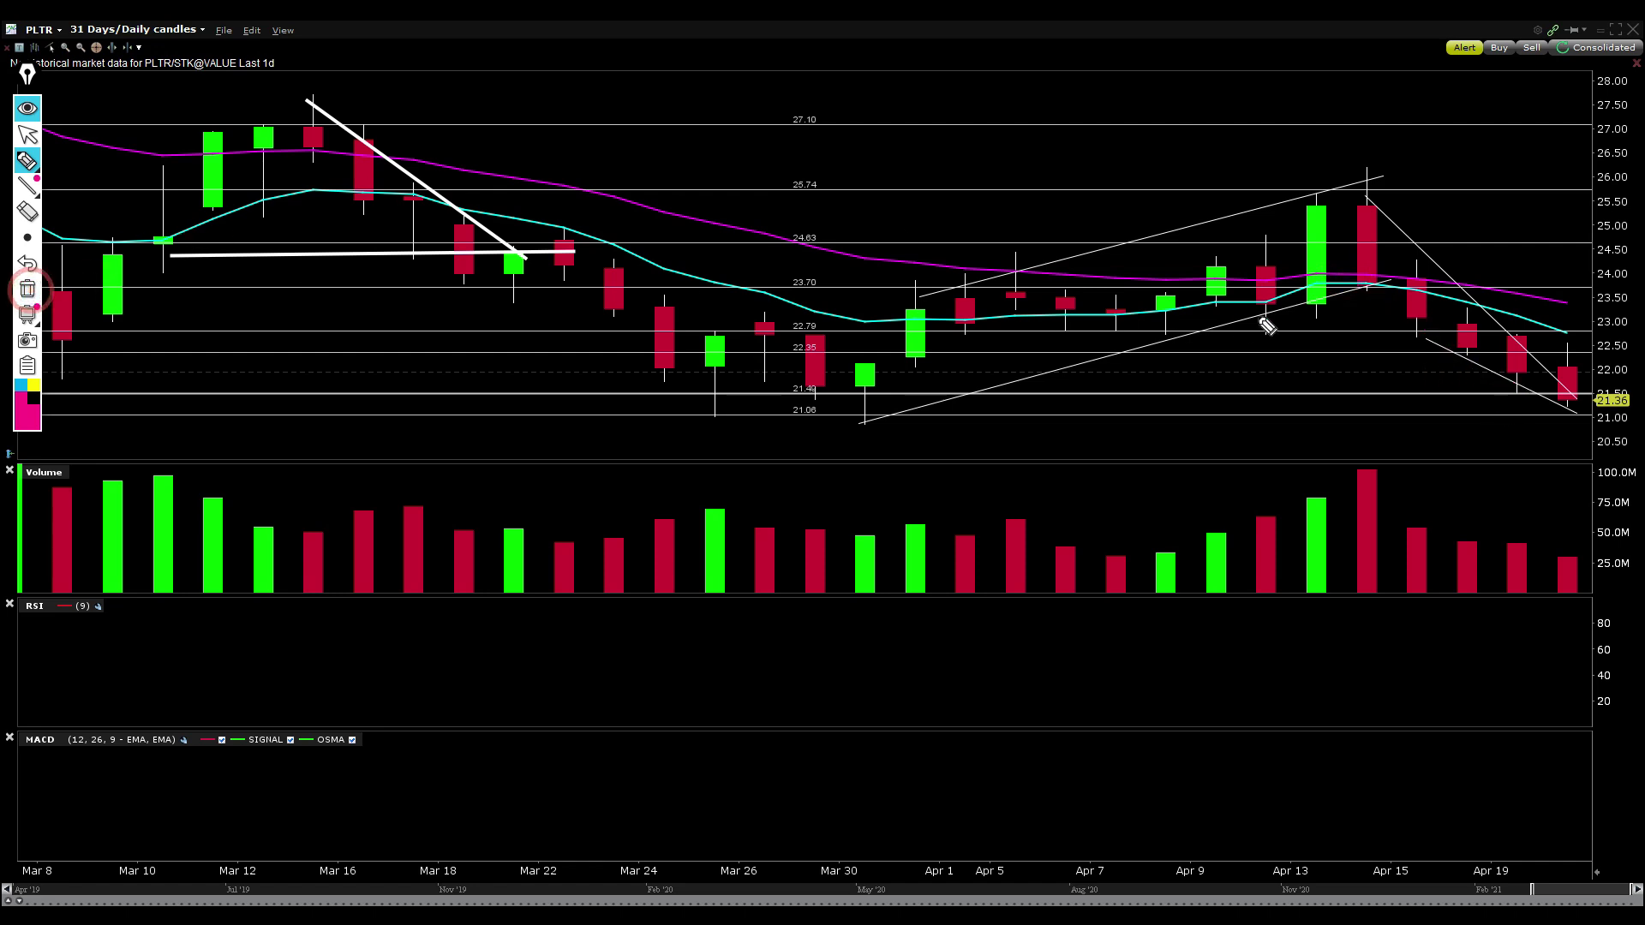
pyautogui.moveTo(1364, 290)
pyautogui.mouseDown()
pyautogui.moveTo(1585, 350)
pyautogui.moveTo(1522, 335)
pyautogui.moveTo(1542, 338)
pyautogui.mouseUp()
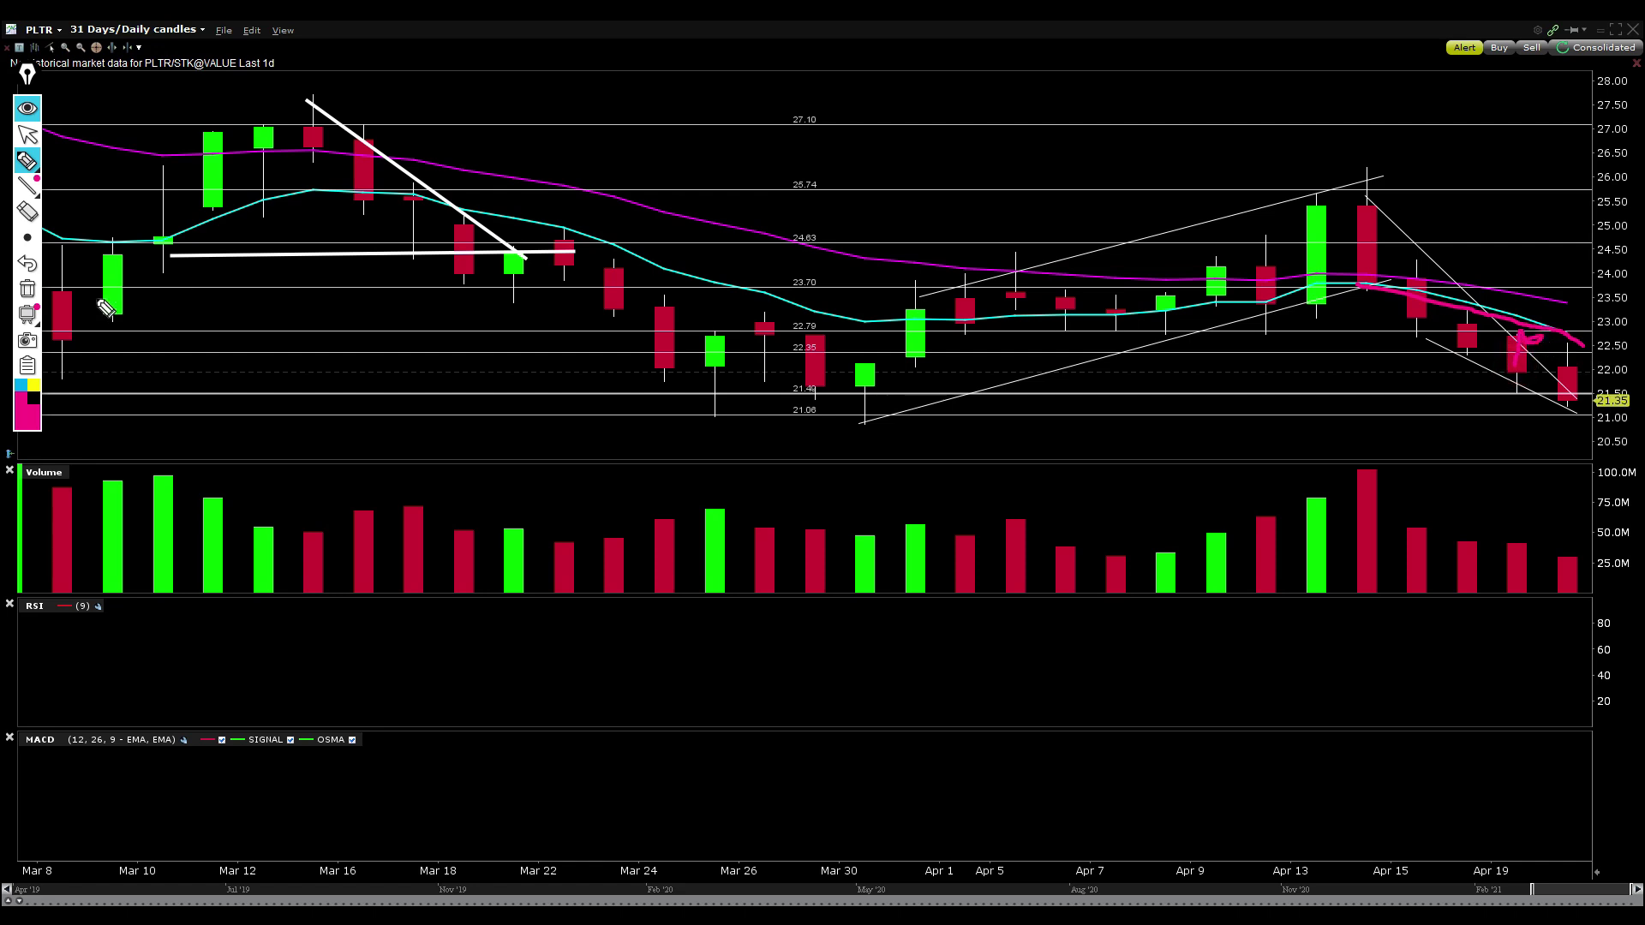
pyautogui.click(26, 290)
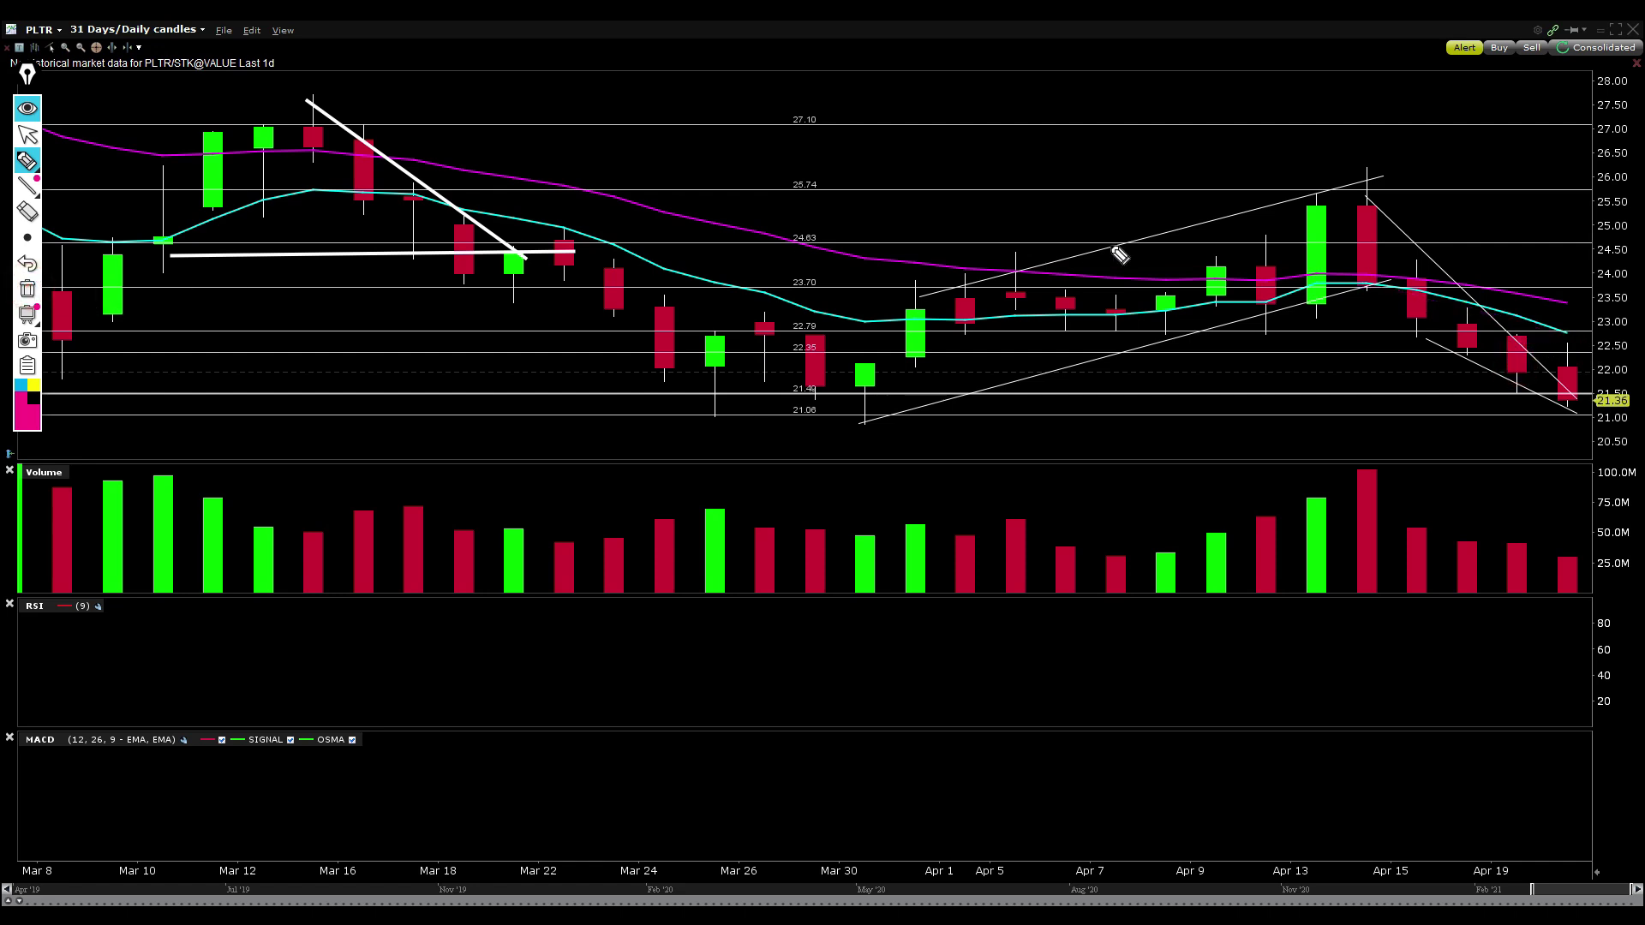
pyautogui.moveTo(936, 339)
pyautogui.mouseDown()
pyautogui.moveTo(977, 283)
pyautogui.moveTo(1105, 287)
pyautogui.moveTo(1301, 248)
pyautogui.moveTo(1365, 199)
pyautogui.mouseUp()
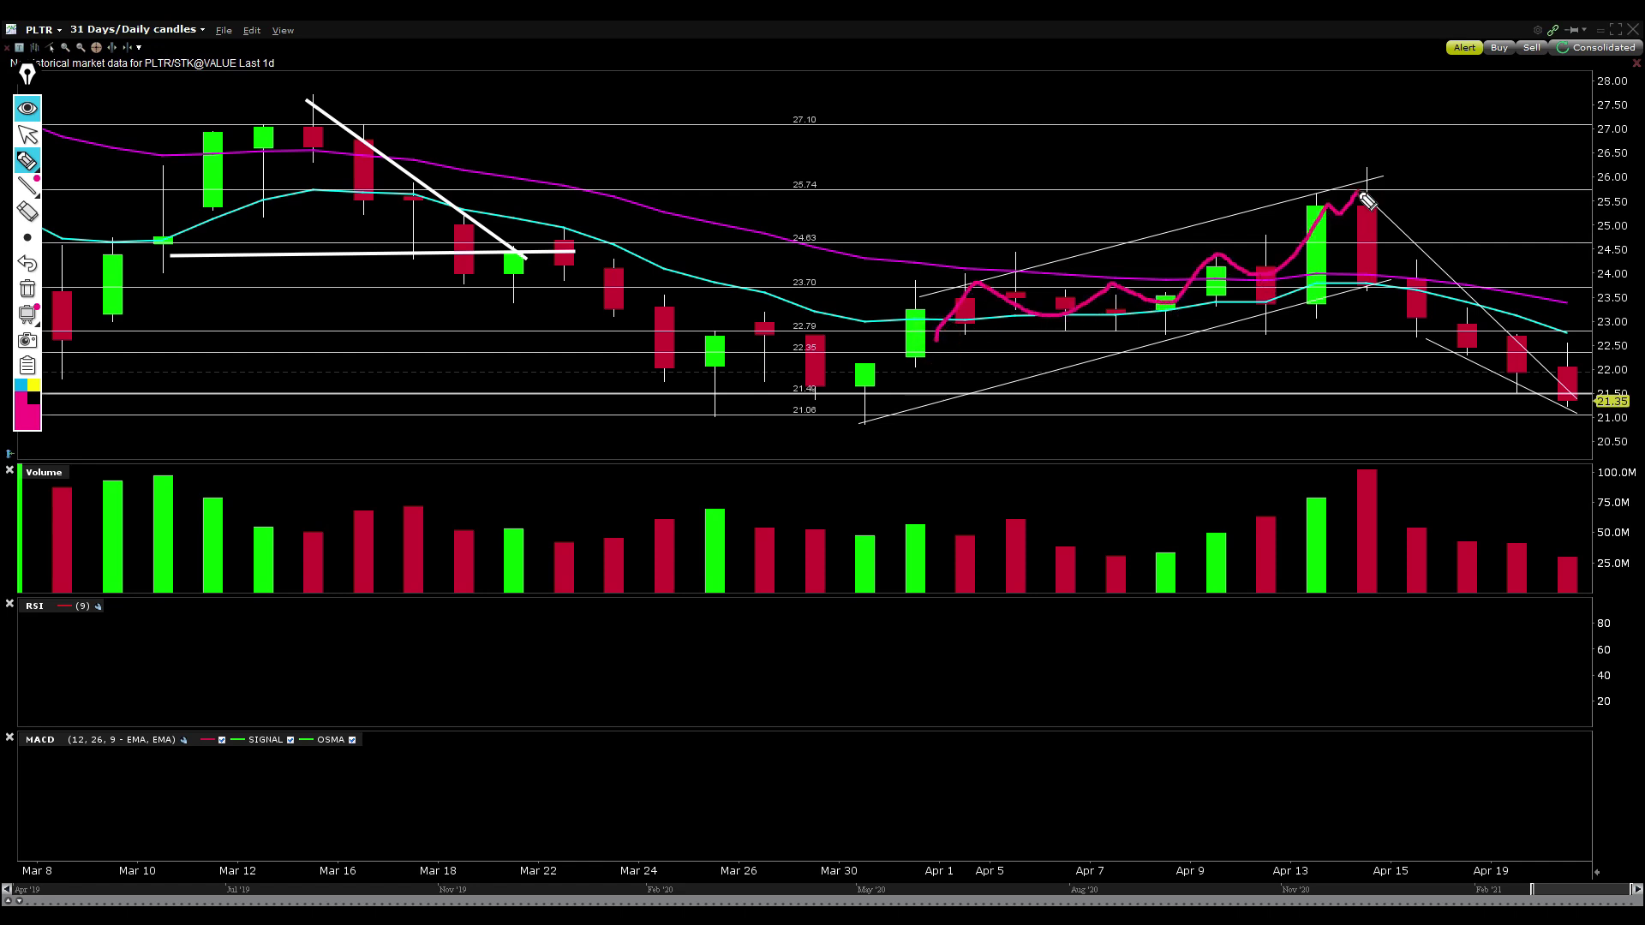
pyautogui.moveTo(1131, 209)
pyautogui.mouseDown()
pyautogui.moveTo(1304, 328)
pyautogui.moveTo(1009, 182)
pyautogui.mouseUp()
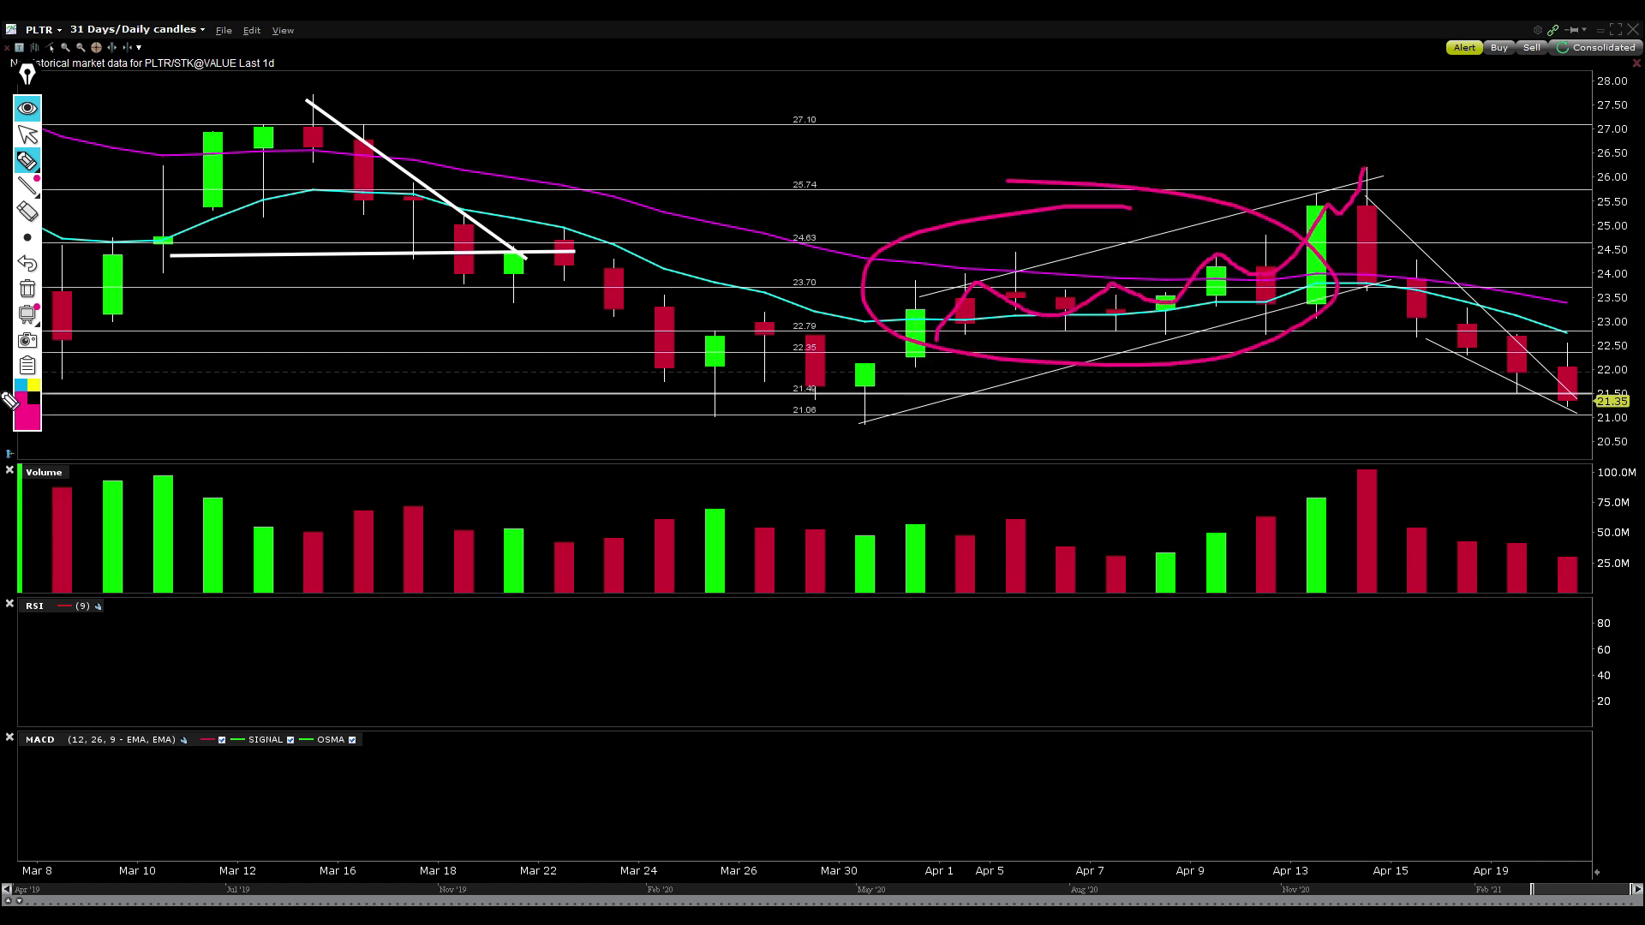
pyautogui.click(26, 295)
# Sketch a pink path along Apr 15–19, clear it, then draw a projection hooking upward near Apr 20
pyautogui.moveTo(1415, 286)
pyautogui.mouseDown()
pyautogui.moveTo(1506, 387)
pyautogui.moveTo(1551, 348)
pyautogui.mouseUp()
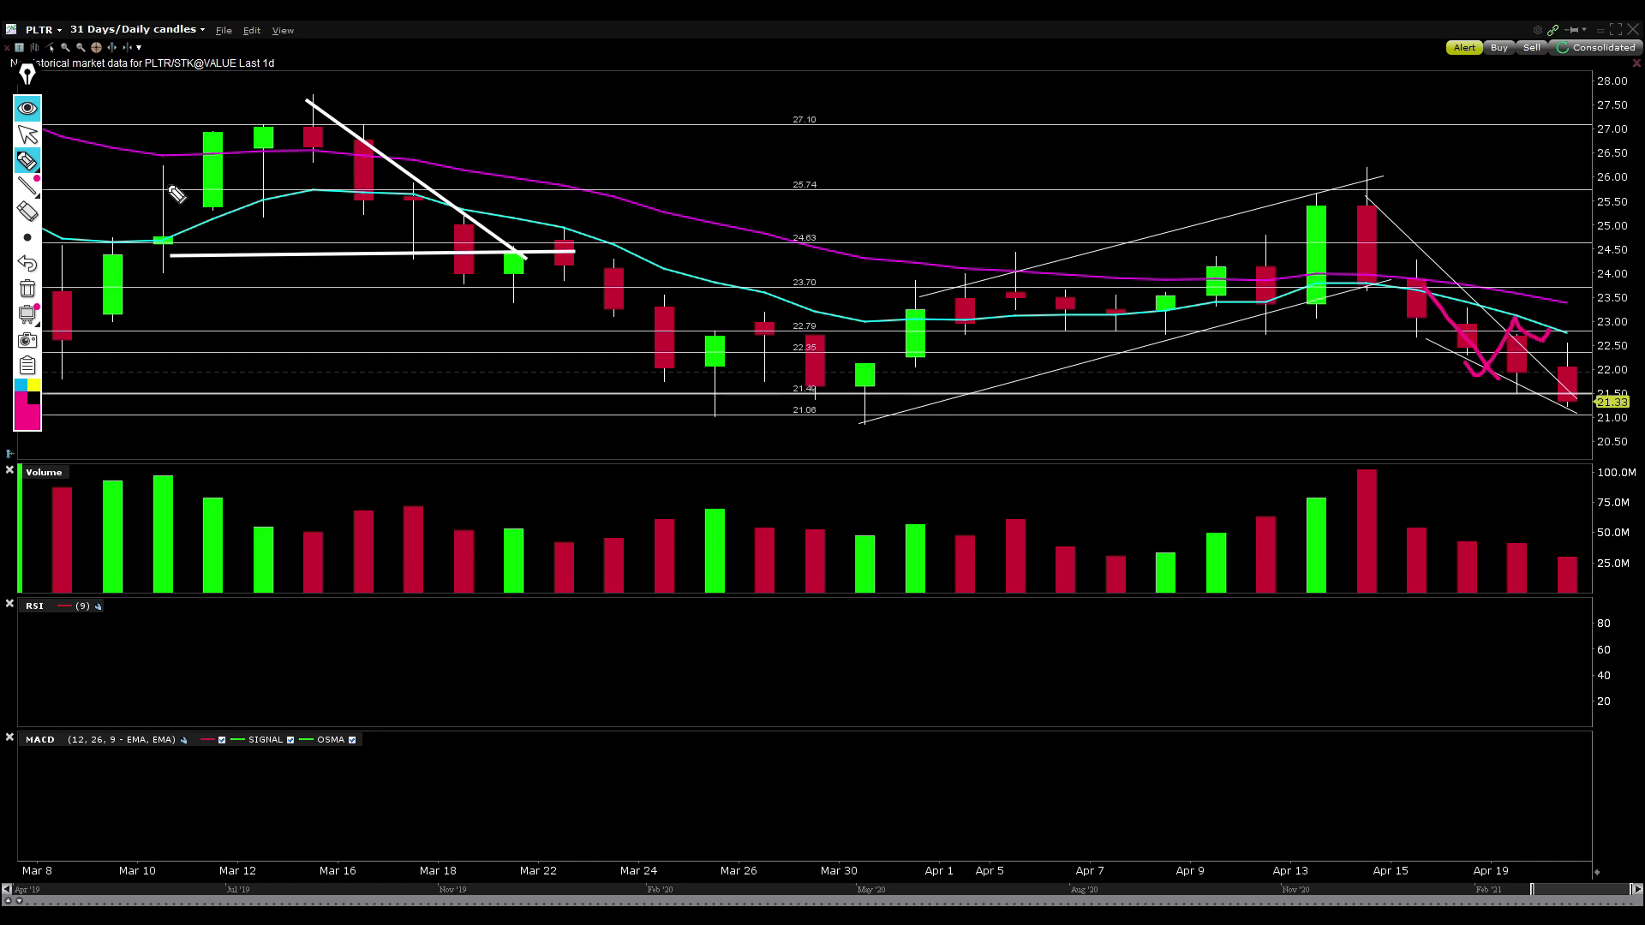
pyautogui.click(27, 290)
pyautogui.moveTo(1542, 330); pyautogui.dragTo(1583, 338)
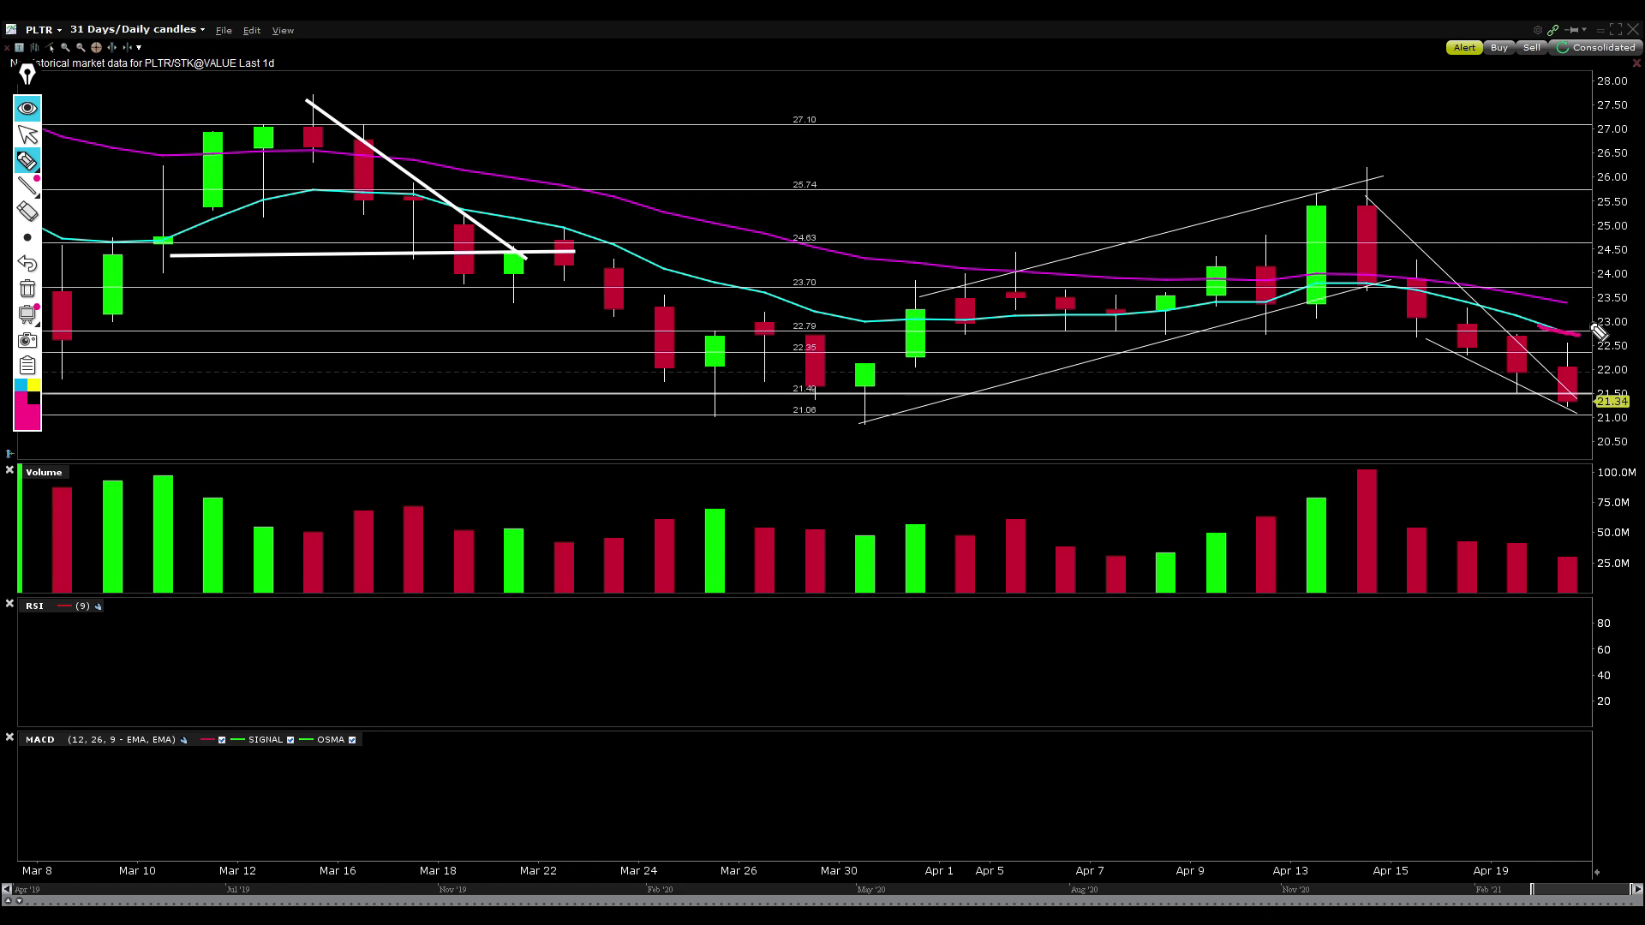
pyautogui.moveTo(1522, 321)
pyautogui.mouseDown()
pyautogui.moveTo(1569, 328)
pyautogui.moveTo(1579, 307)
pyautogui.mouseUp()
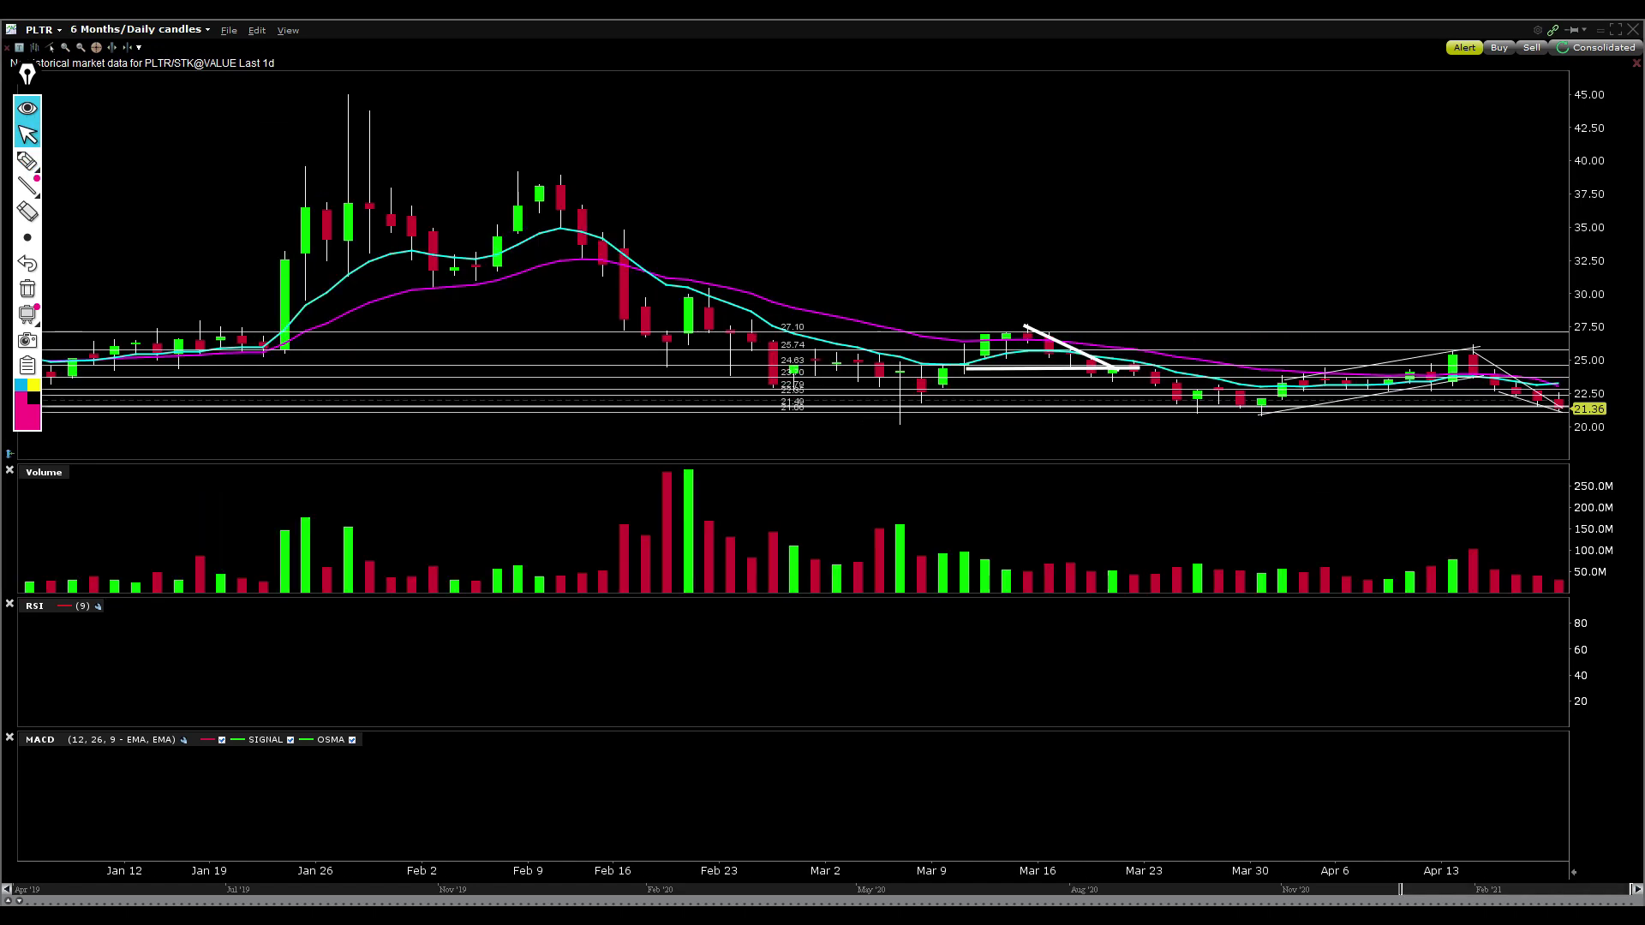
# Narrow to about four months and sketch pink curves over the late-January and Feb 9 peaks, then clear them
pyautogui.moveTo(1400, 890); pyautogui.dragTo(1364, 890)
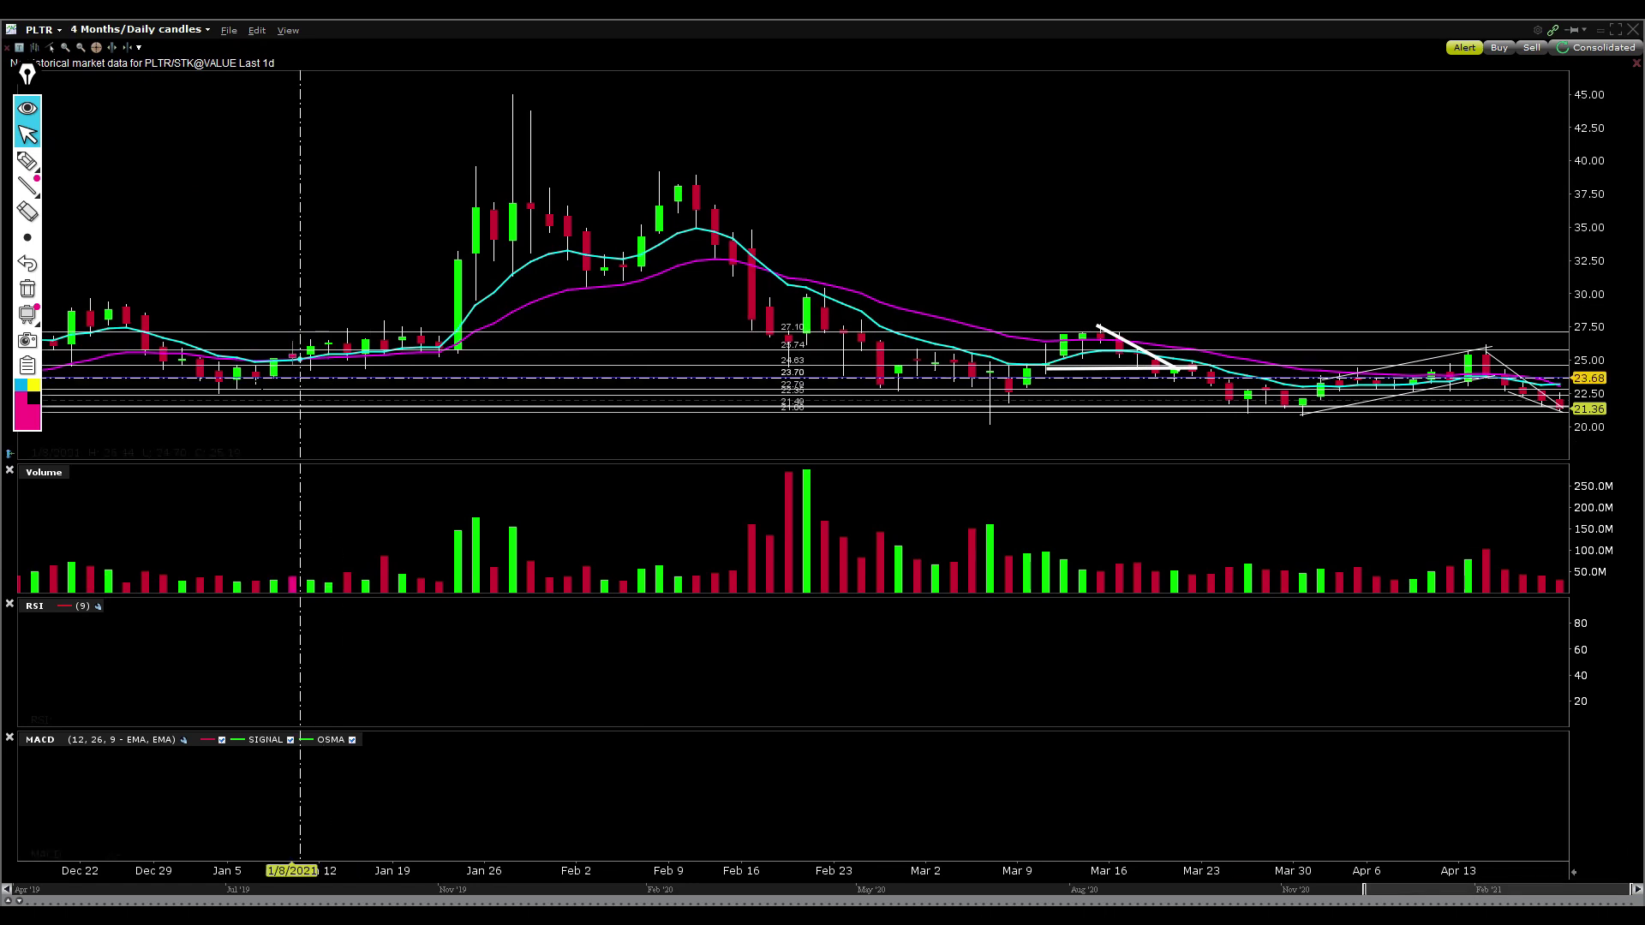
pyautogui.click(21, 165)
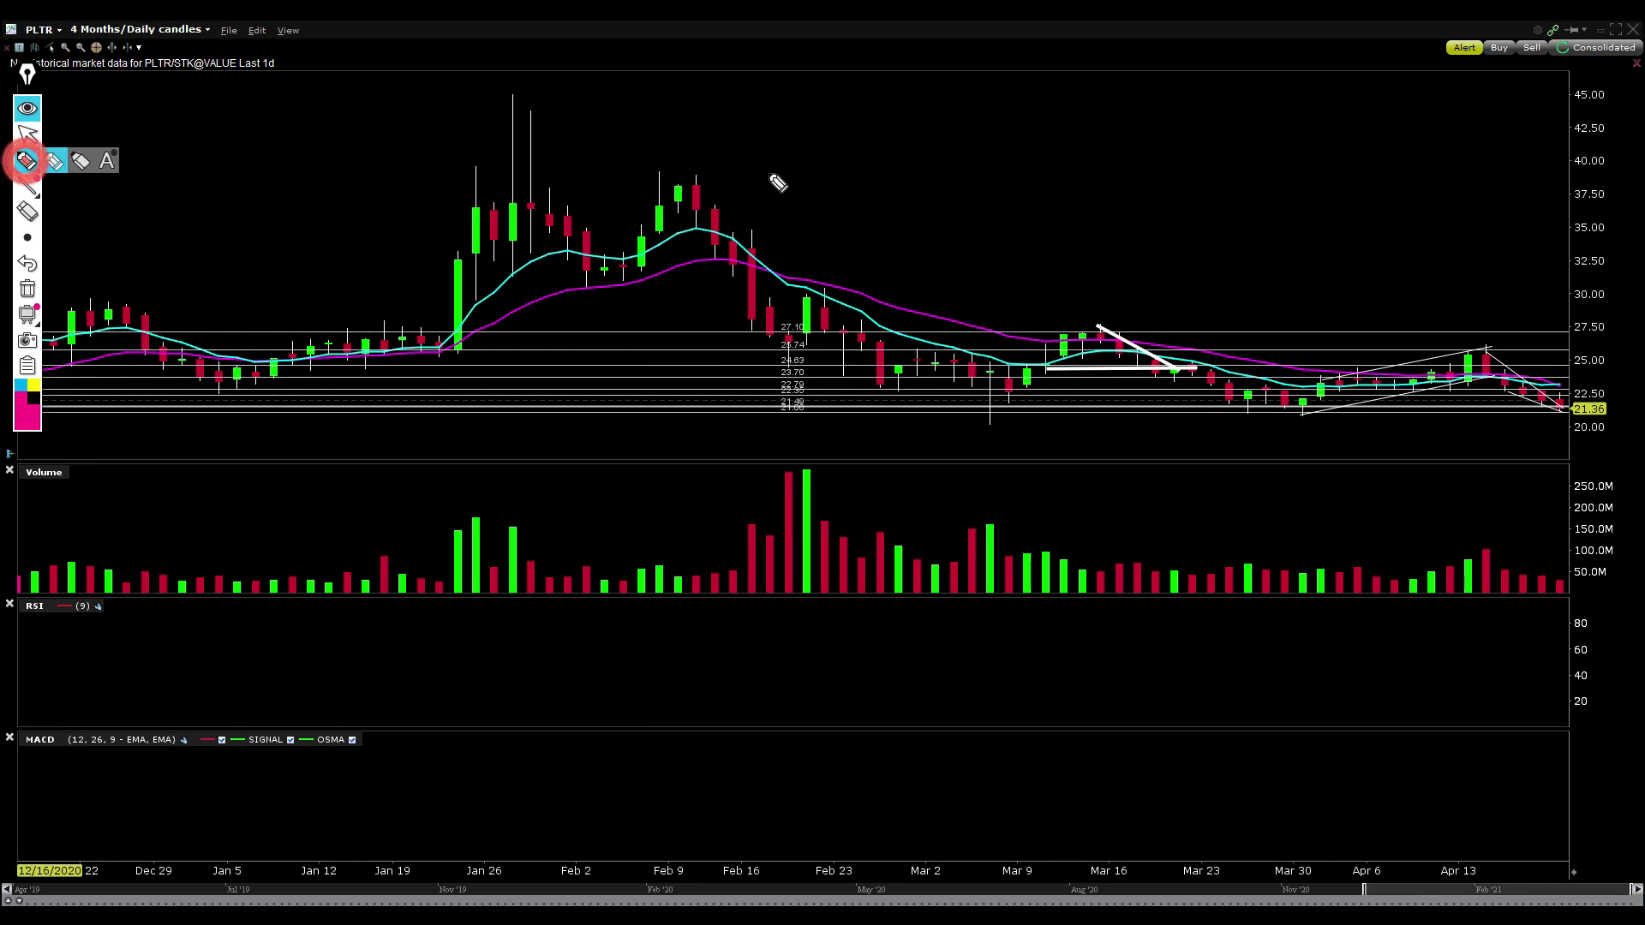
pyautogui.moveTo(467, 315); pyautogui.dragTo(520, 190)
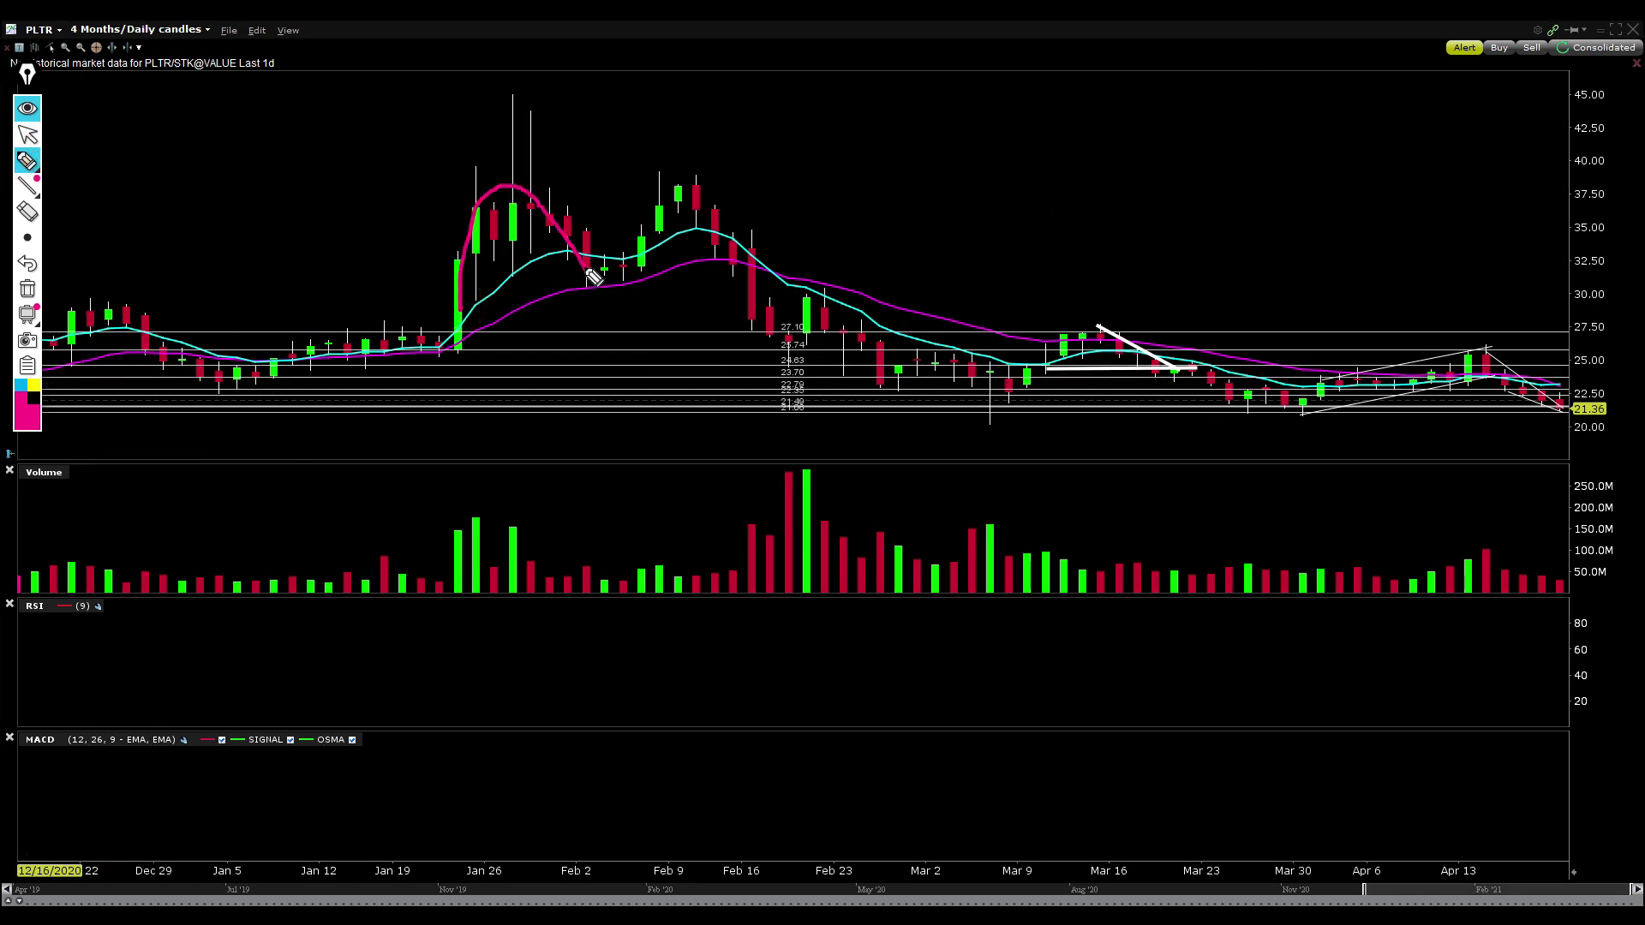
pyautogui.moveTo(603, 260)
pyautogui.mouseDown()
pyautogui.moveTo(704, 186)
pyautogui.moveTo(748, 280)
pyautogui.mouseUp()
pyautogui.moveTo(823, 347)
pyautogui.mouseDown()
pyautogui.moveTo(874, 452)
pyautogui.moveTo(968, 435)
pyautogui.mouseUp()
pyautogui.moveTo(415, 199); pyautogui.dragTo(938, 214)
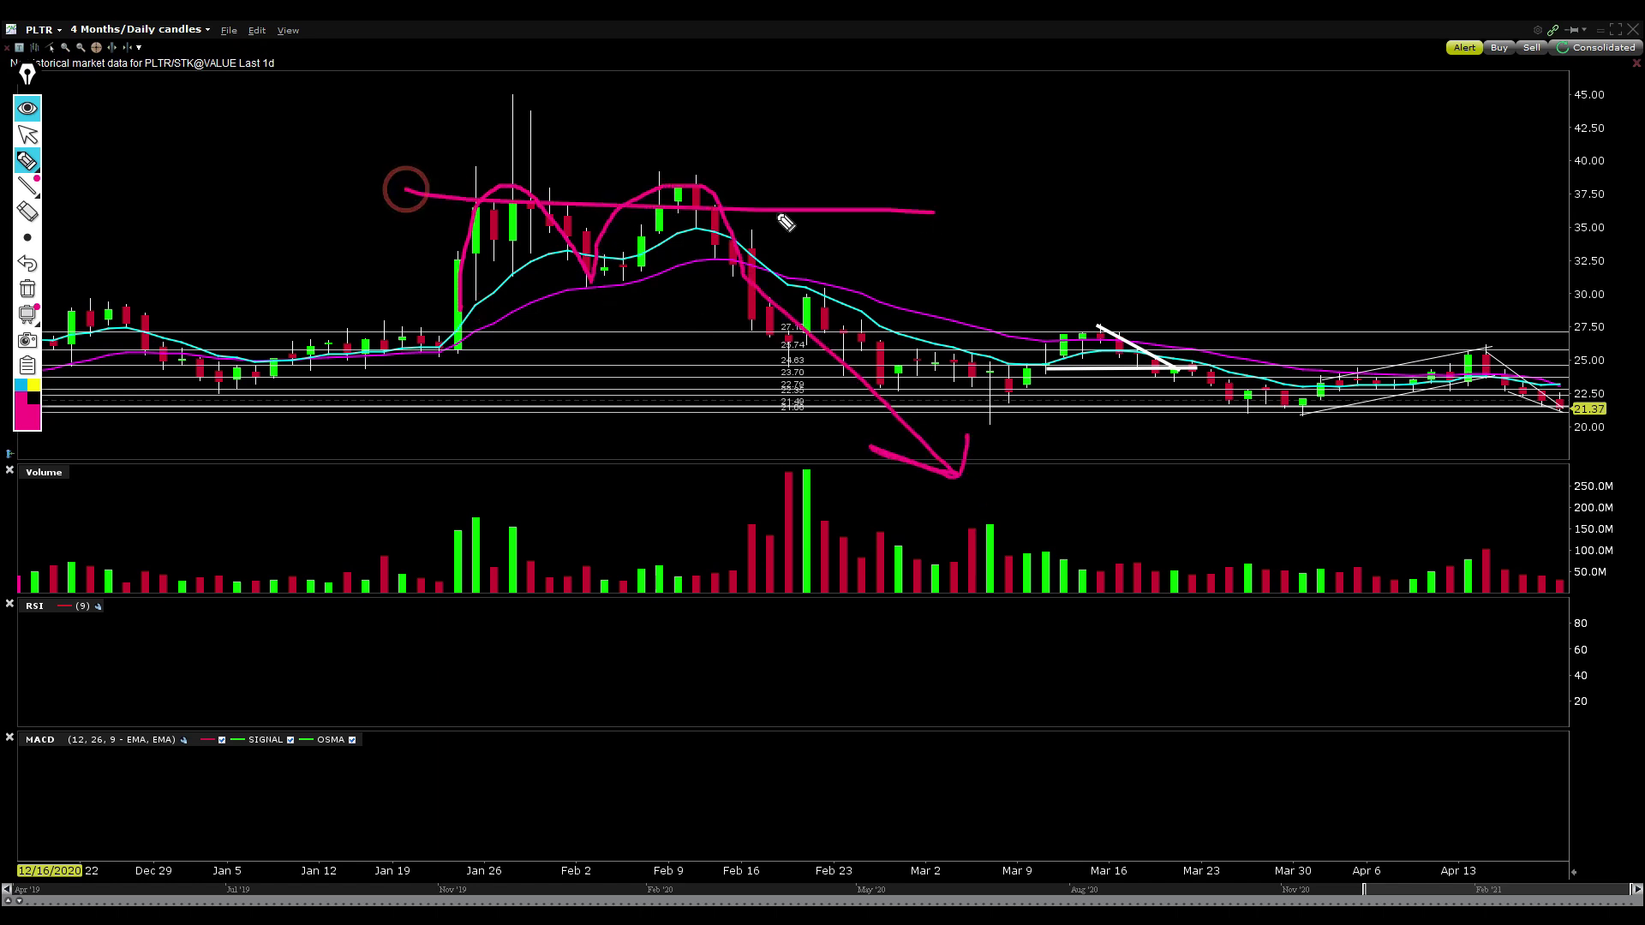
pyautogui.click(28, 288)
pyautogui.click(25, 137)
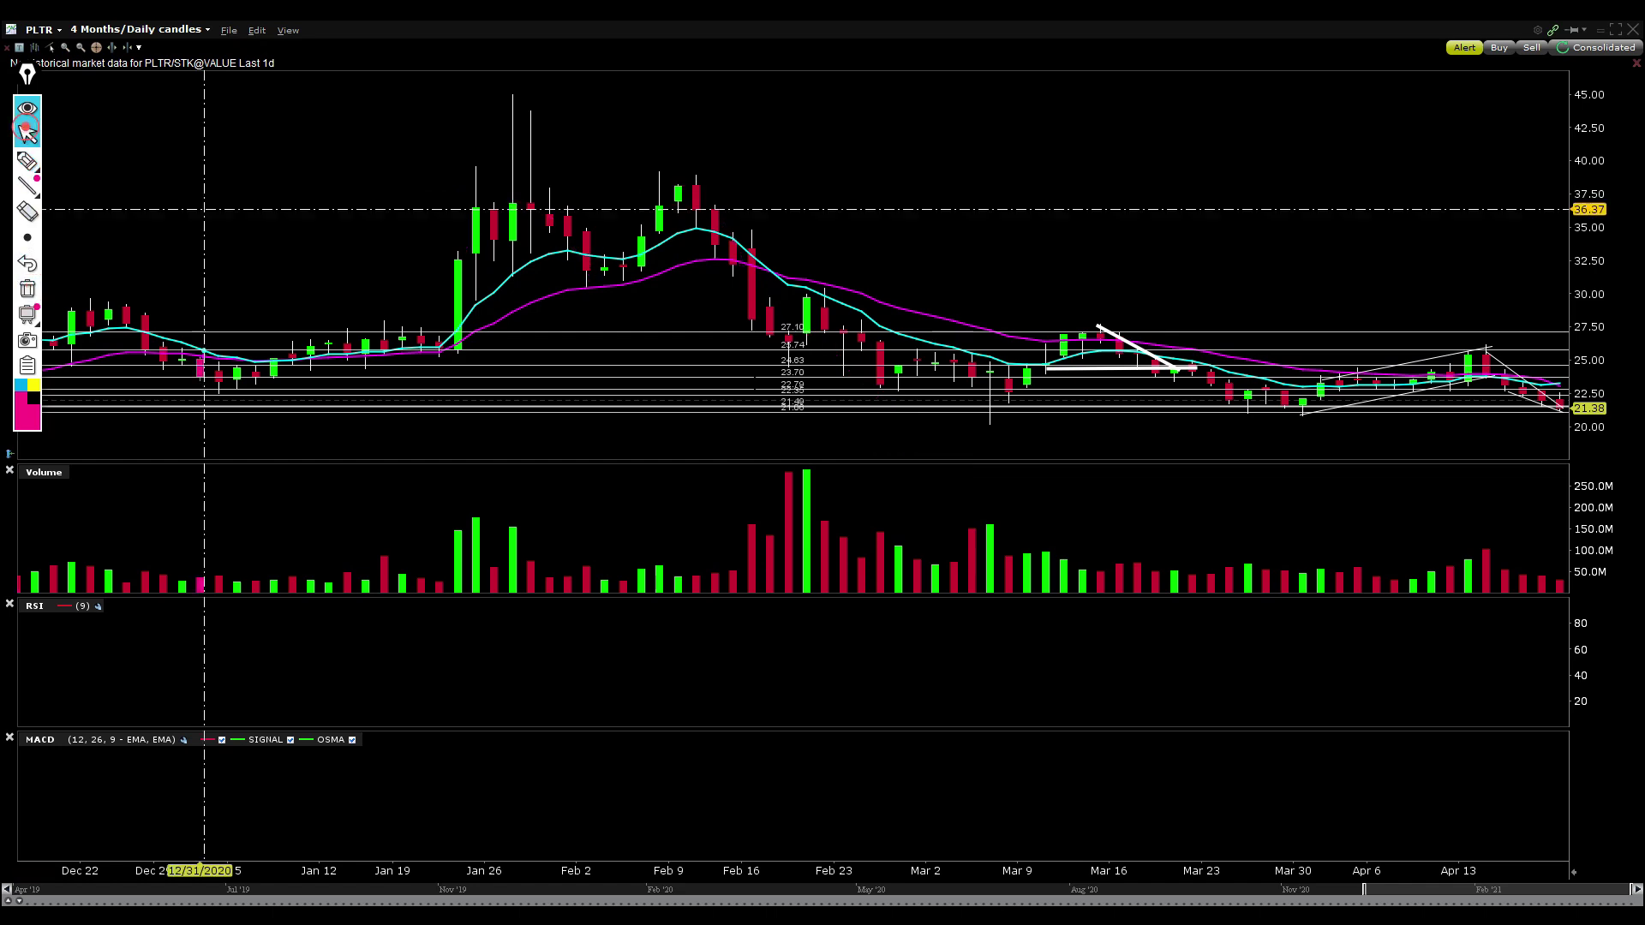
# Sketch pink over the mid-March peak, along 27.10 and down from Apr 14 to Apr 20, then clear
pyautogui.moveTo(1365, 888); pyautogui.dragTo(1512, 888)
pyautogui.moveTo(115, 173)
pyautogui.click(53, 160)
pyautogui.moveTo(267, 401)
pyautogui.mouseDown()
pyautogui.moveTo(377, 257)
pyautogui.moveTo(506, 165)
pyautogui.moveTo(911, 370)
pyautogui.moveTo(1236, 180)
pyautogui.moveTo(1379, 204)
pyautogui.moveTo(1465, 332)
pyautogui.mouseUp()
pyautogui.moveTo(250, 169); pyautogui.dragTo(1461, 177)
pyautogui.moveTo(1393, 227)
pyautogui.mouseDown()
pyautogui.moveTo(1518, 401)
pyautogui.moveTo(1563, 520)
pyautogui.mouseUp()
pyautogui.moveTo(1526, 464); pyautogui.dragTo(1575, 460)
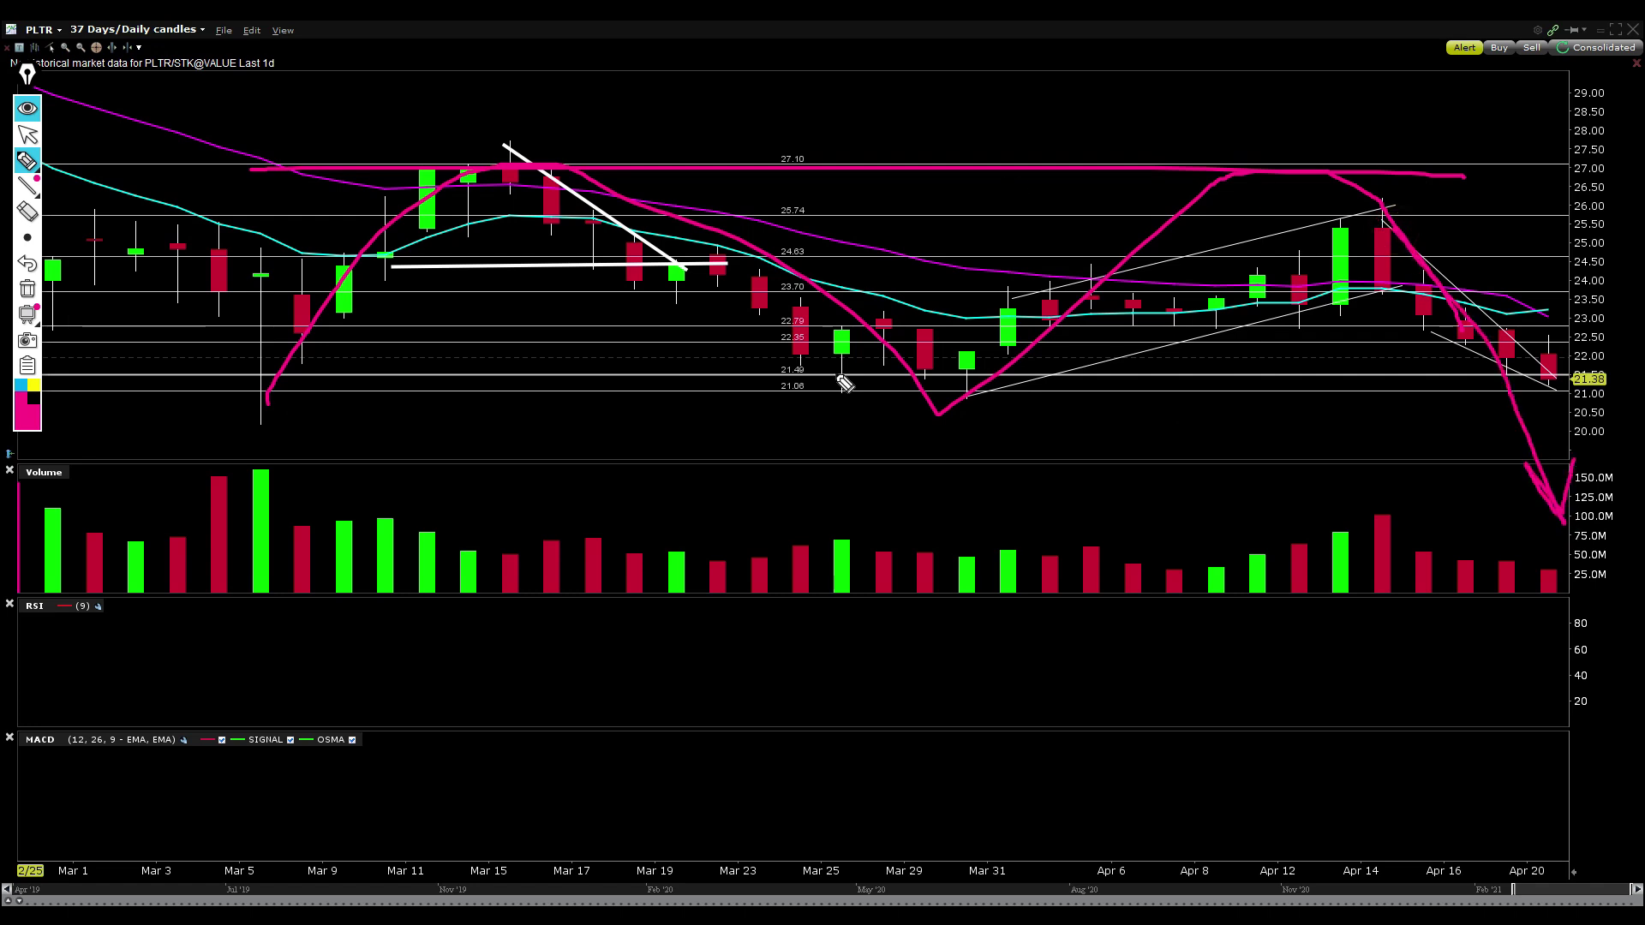
pyautogui.click(26, 291)
# Draw a pink down-arrow below the last candle and widen the chart to 15 weeks
pyautogui.moveTo(1505, 394); pyautogui.dragTo(1556, 390)
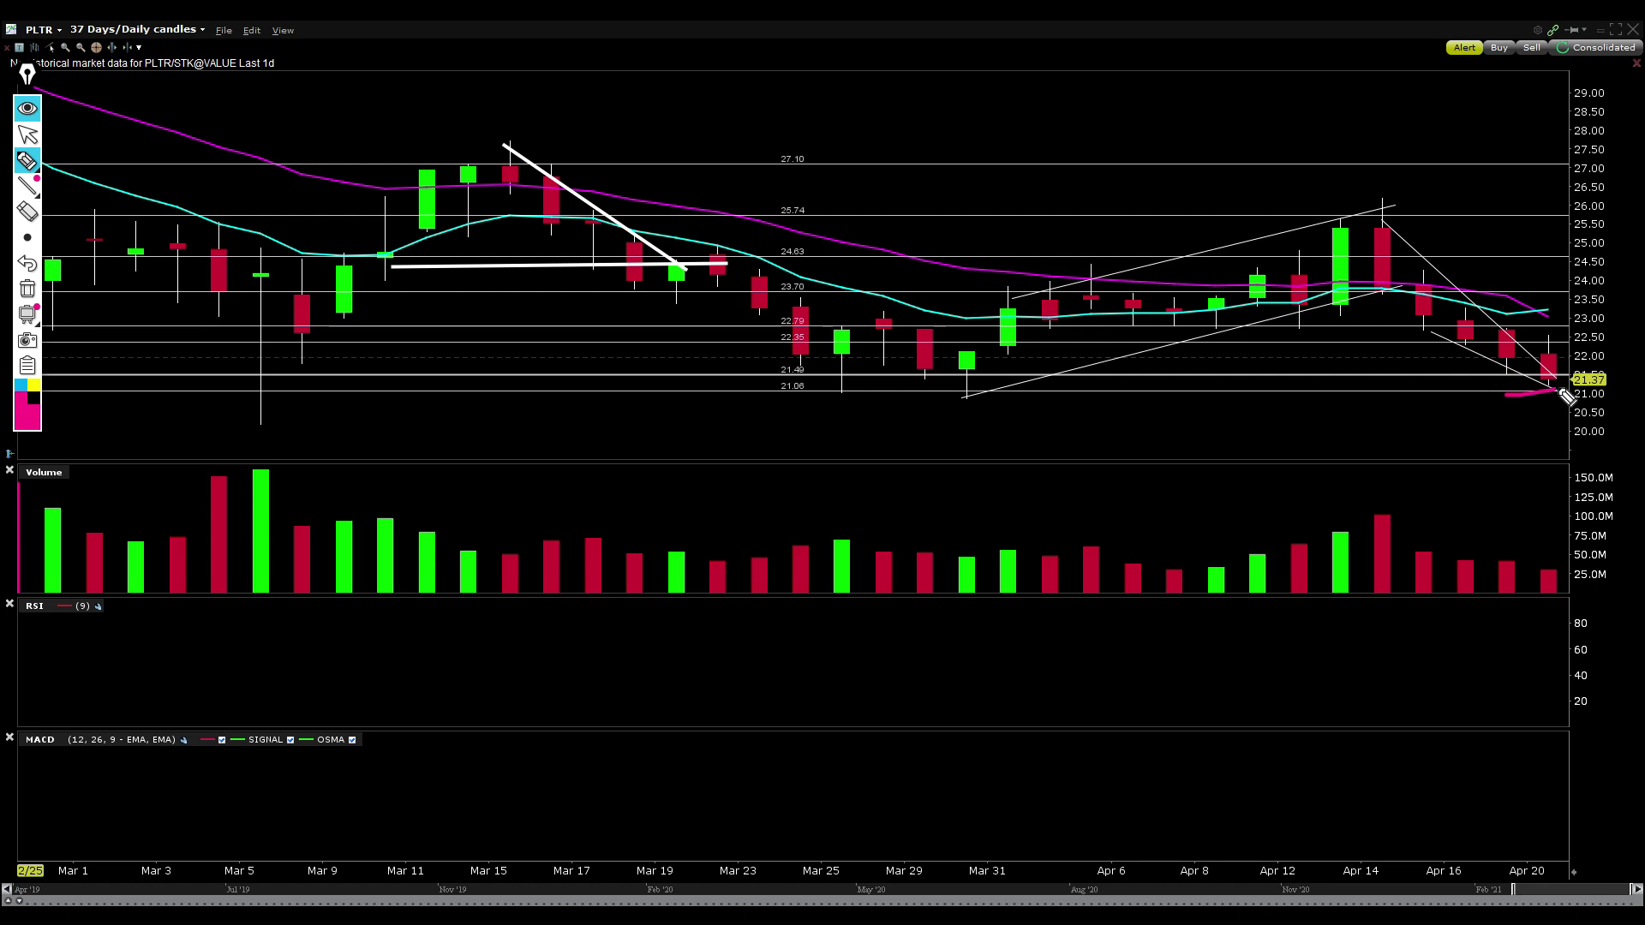
pyautogui.moveTo(1549, 398); pyautogui.dragTo(1547, 454)
pyautogui.moveTo(1531, 438); pyautogui.dragTo(1553, 420)
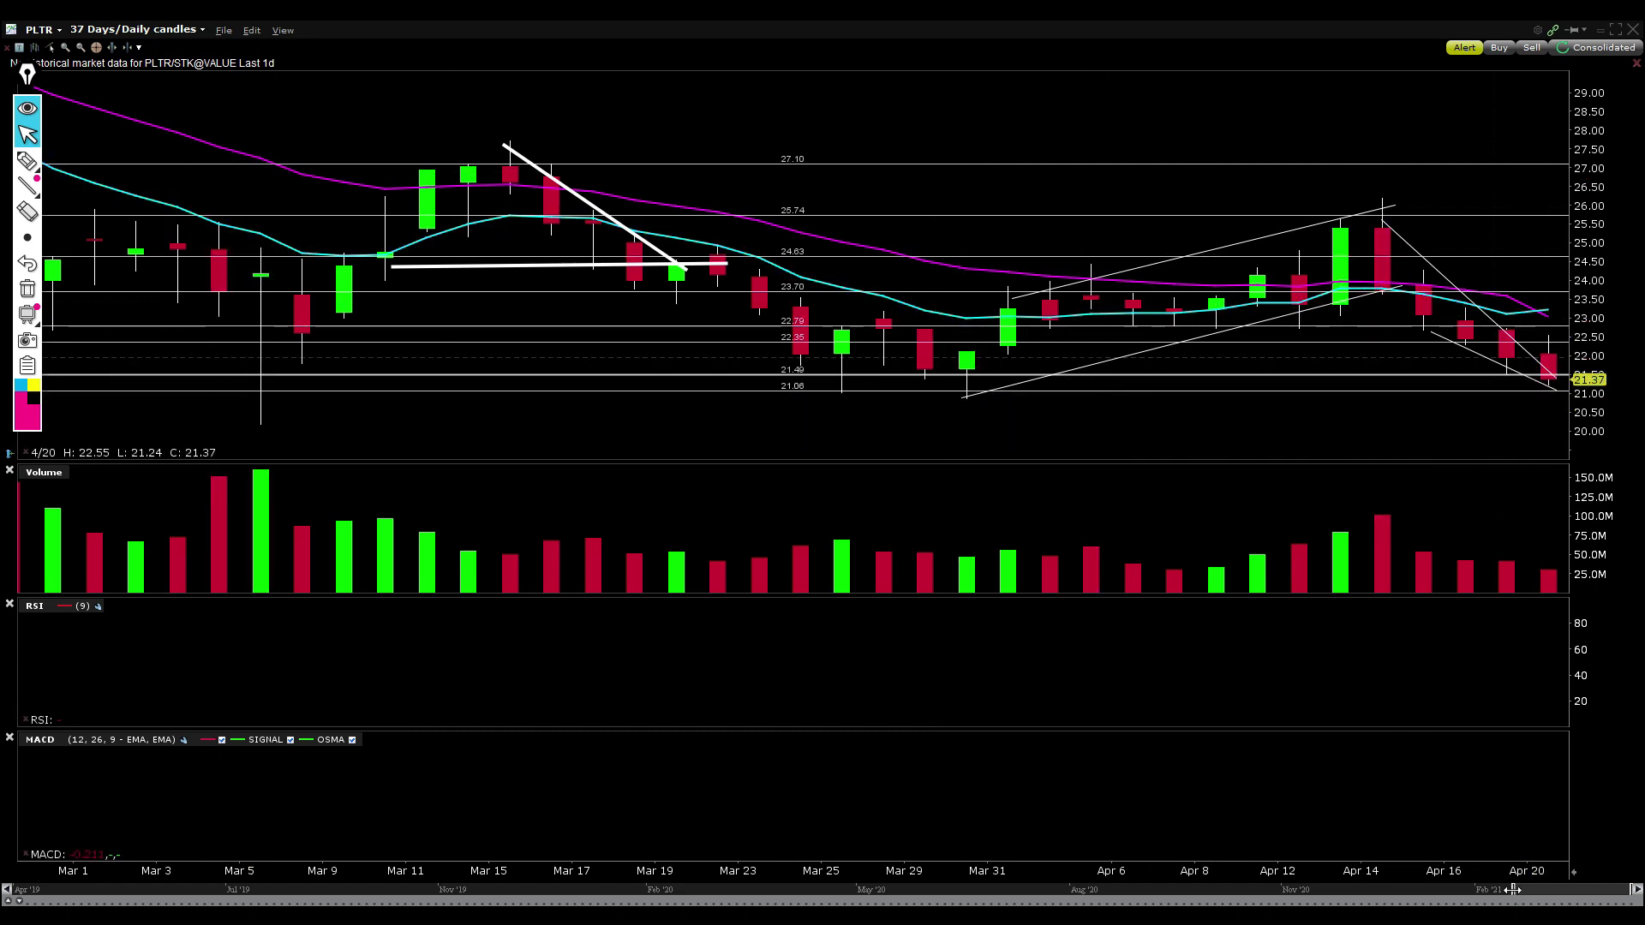
pyautogui.moveTo(1513, 890); pyautogui.dragTo(1403, 890)
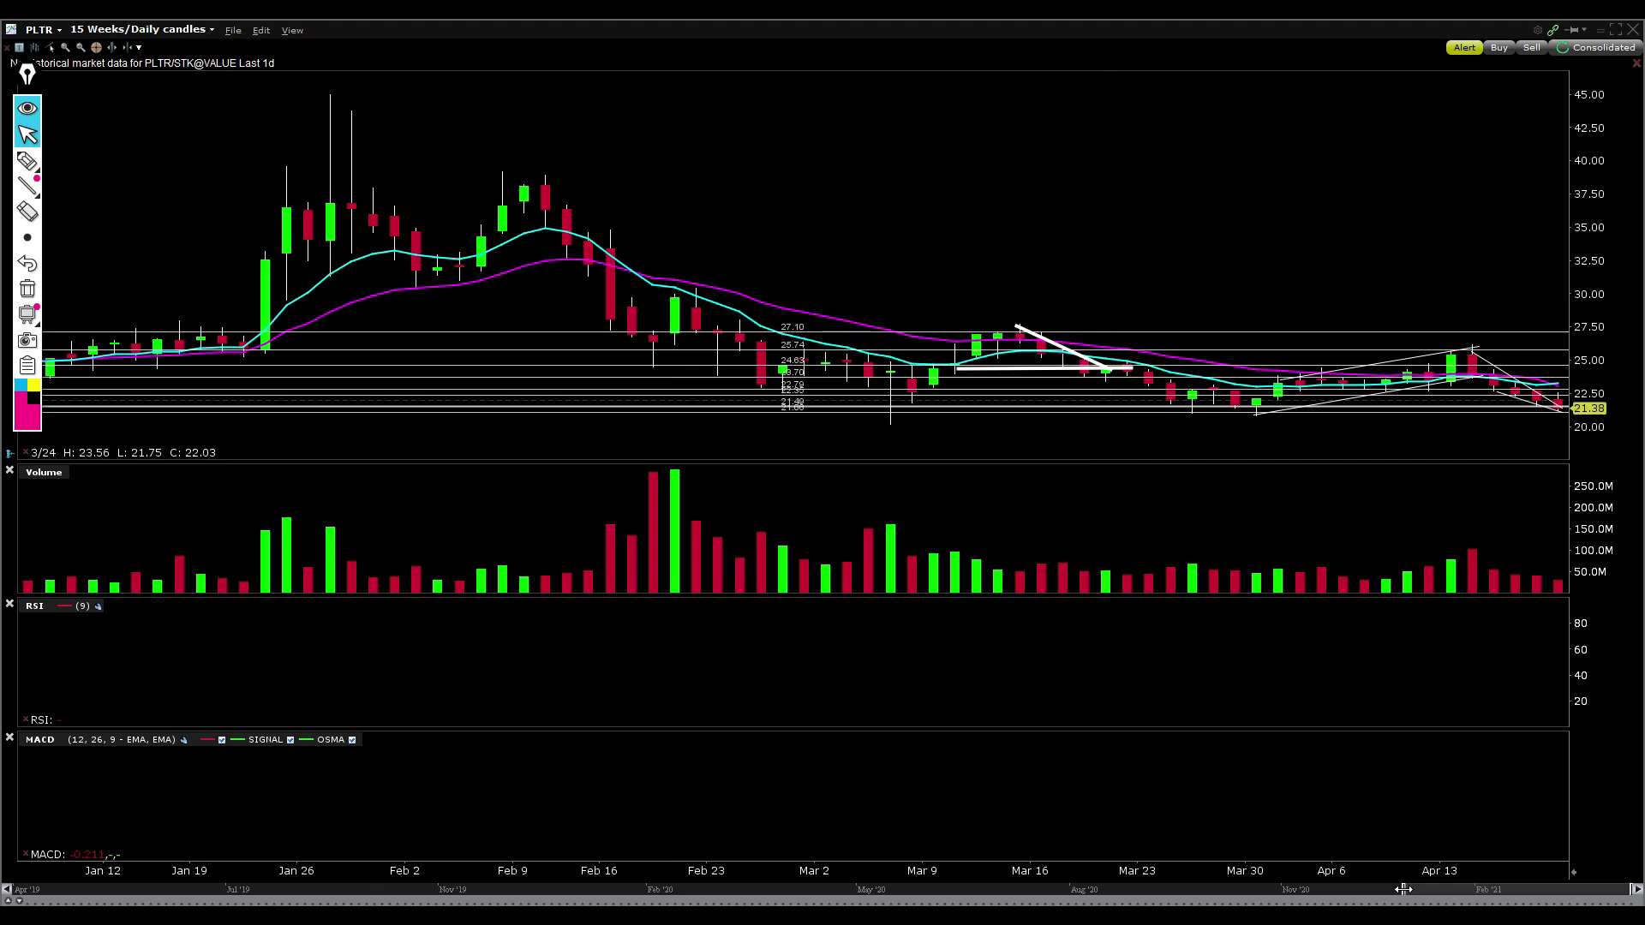
# Show six months of candles and add a horizontal support line at 17.68
pyautogui.moveTo(1402, 889); pyautogui.dragTo(1452, 889)
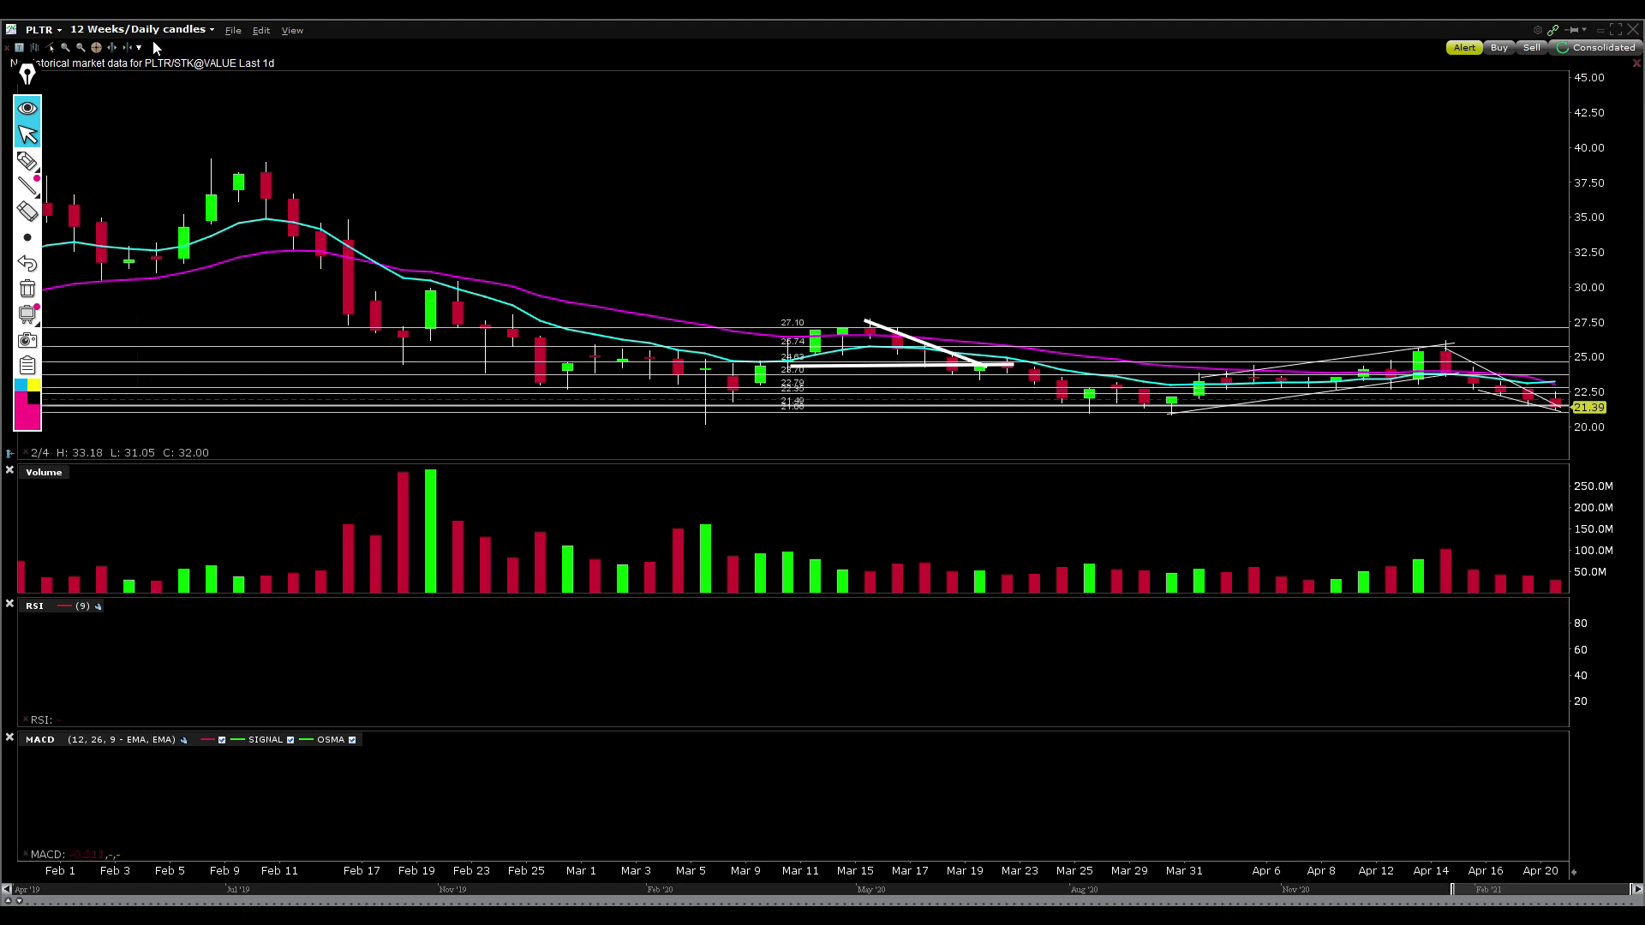
pyautogui.moveTo(1454, 889); pyautogui.dragTo(1243, 890)
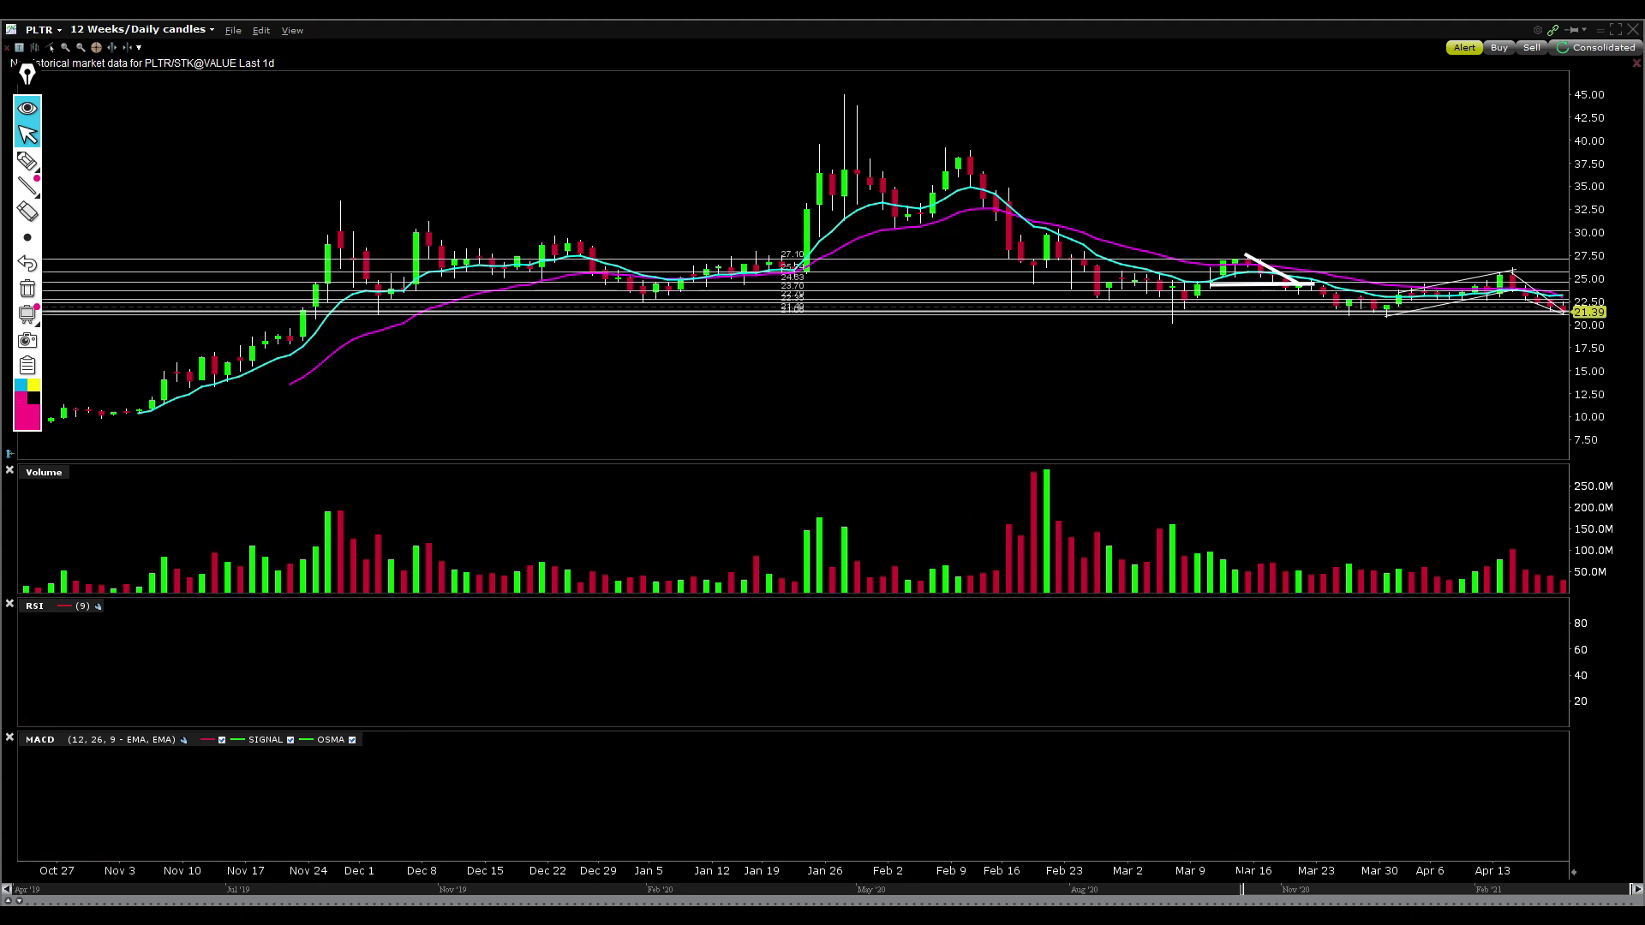
pyautogui.click(254, 35)
pyautogui.click(334, 154)
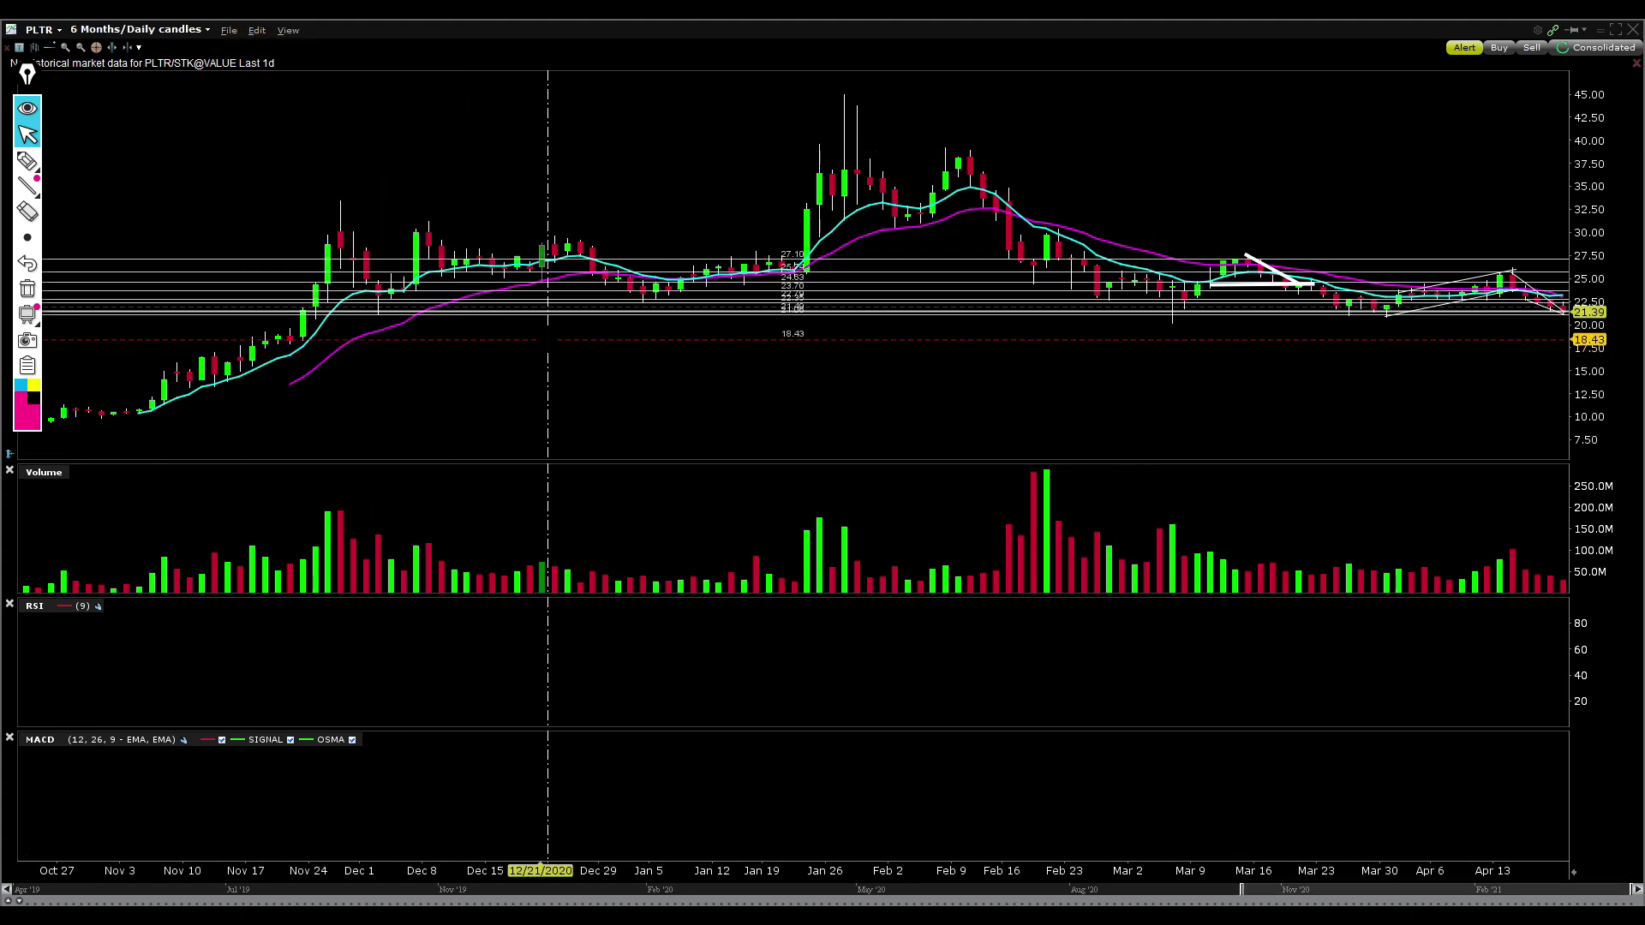
pyautogui.click(549, 345)
# Highlight the 17.68 line and nearby candles in pink, then clear and undo the pink marks
pyautogui.click(27, 160)
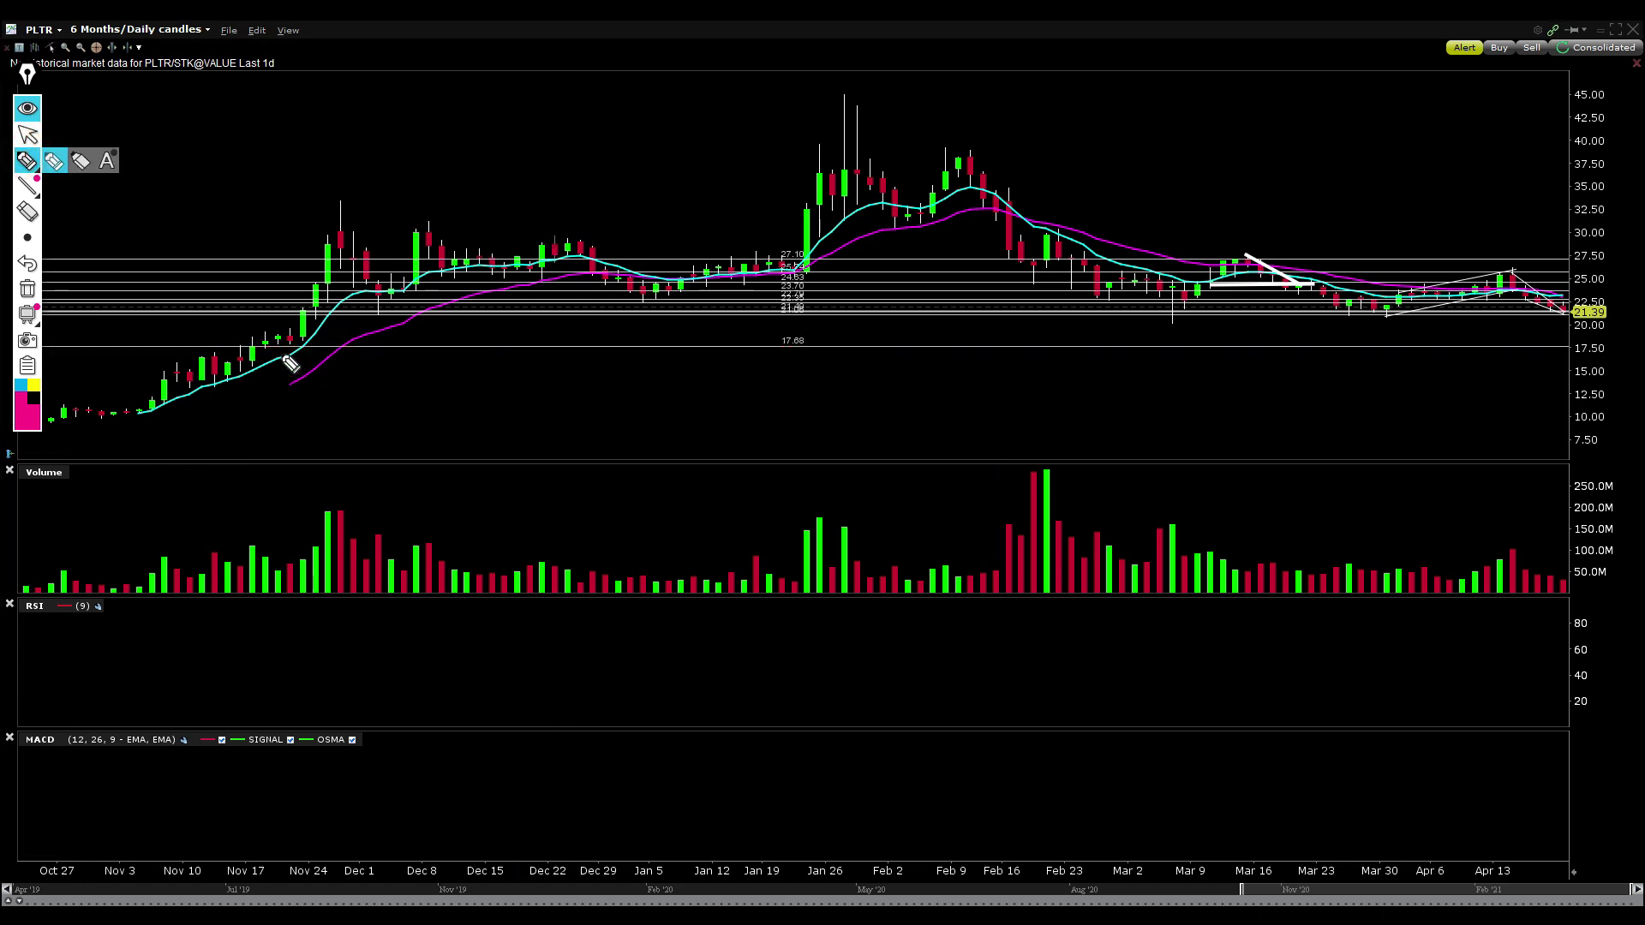
pyautogui.moveTo(303, 346); pyautogui.dragTo(256, 346)
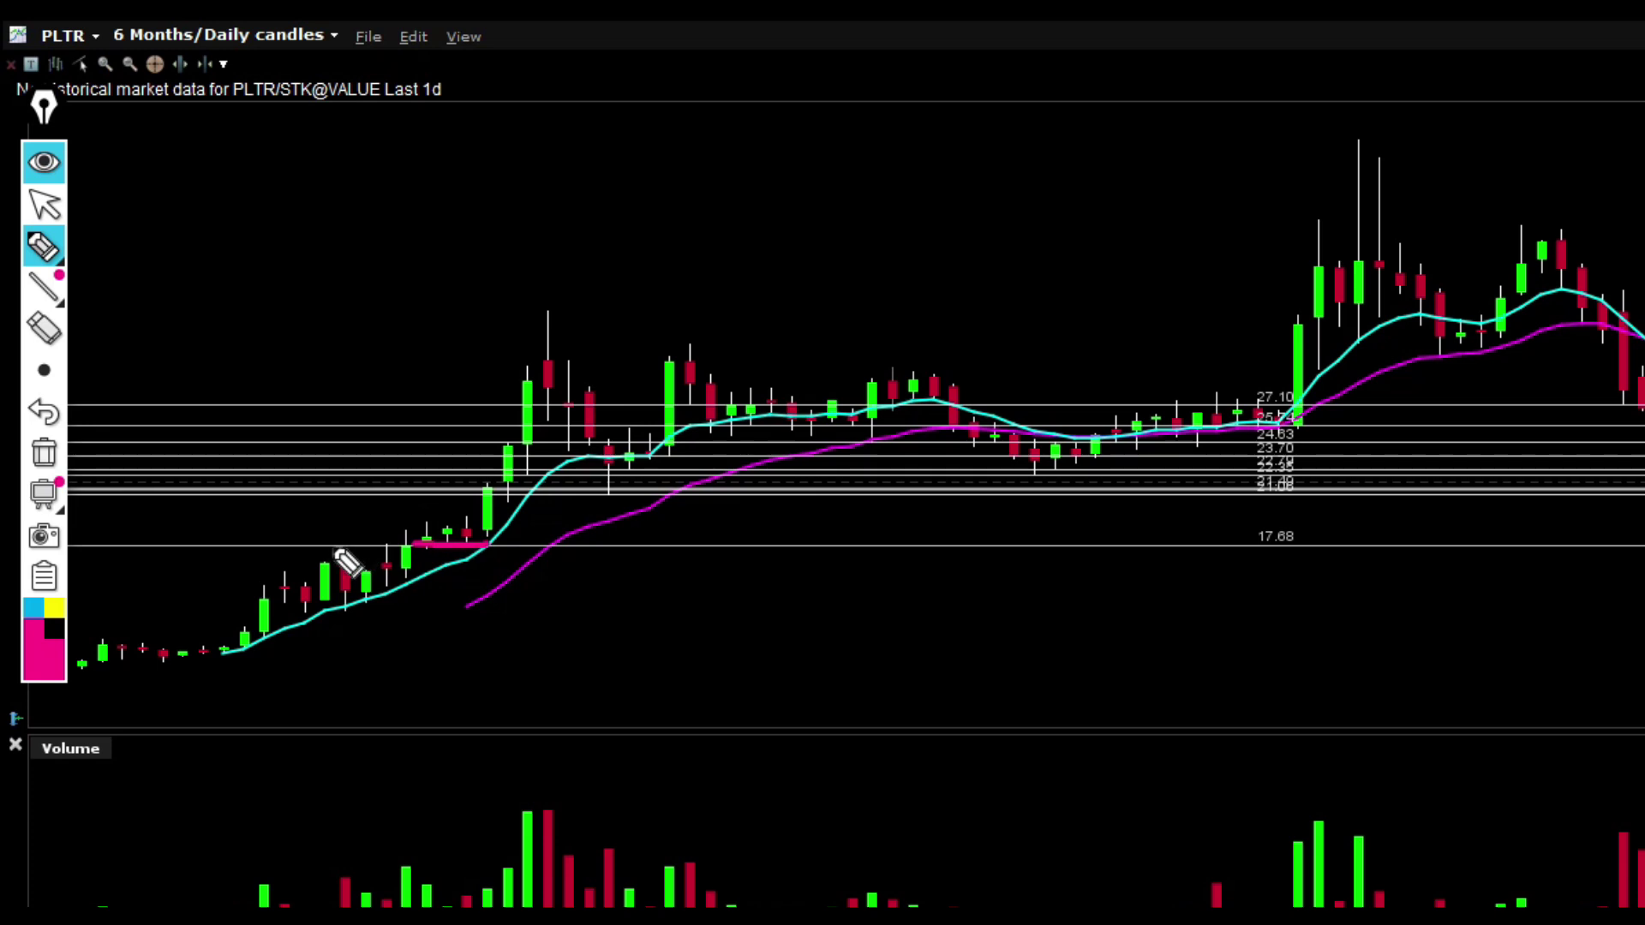
pyautogui.moveTo(337, 555)
pyautogui.mouseDown()
pyautogui.moveTo(404, 558)
pyautogui.moveTo(334, 562)
pyautogui.moveTo(382, 554)
pyautogui.mouseUp()
pyautogui.click(48, 454)
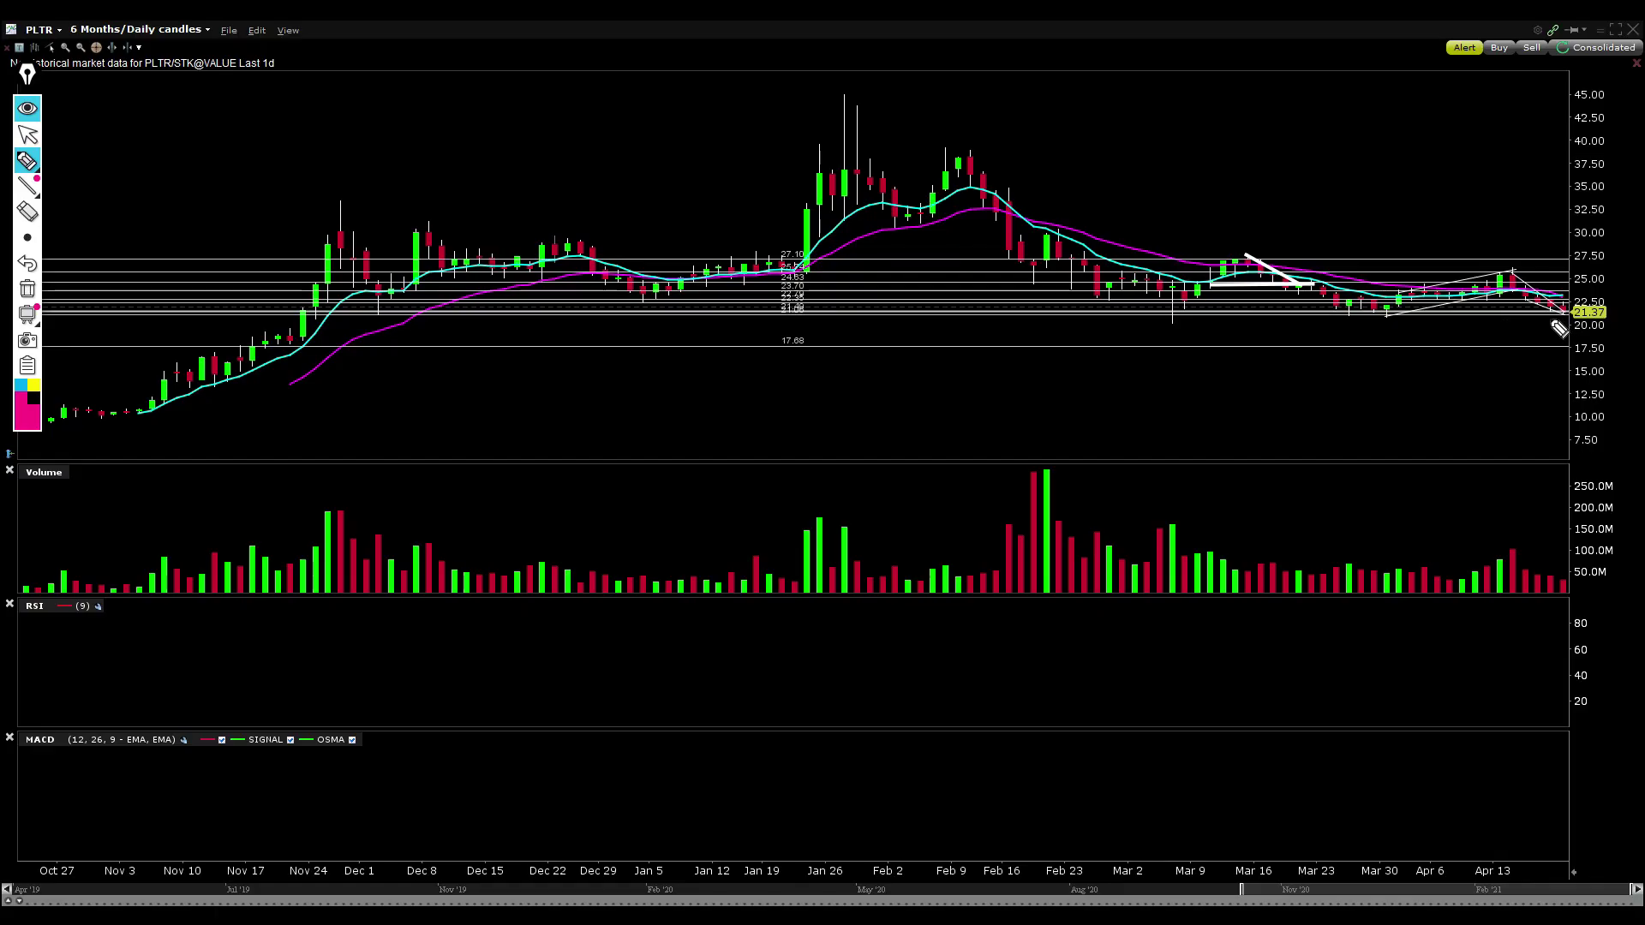
pyautogui.moveTo(1549, 320)
pyautogui.mouseDown()
pyautogui.moveTo(1552, 359)
pyautogui.moveTo(1538, 345)
pyautogui.mouseUp()
pyautogui.click(29, 265)
# Move the horizontal line up from 17.68 to 17.96
pyautogui.click(28, 135)
pyautogui.click(1520, 326)
pyautogui.moveTo(1522, 346); pyautogui.dragTo(1520, 344)
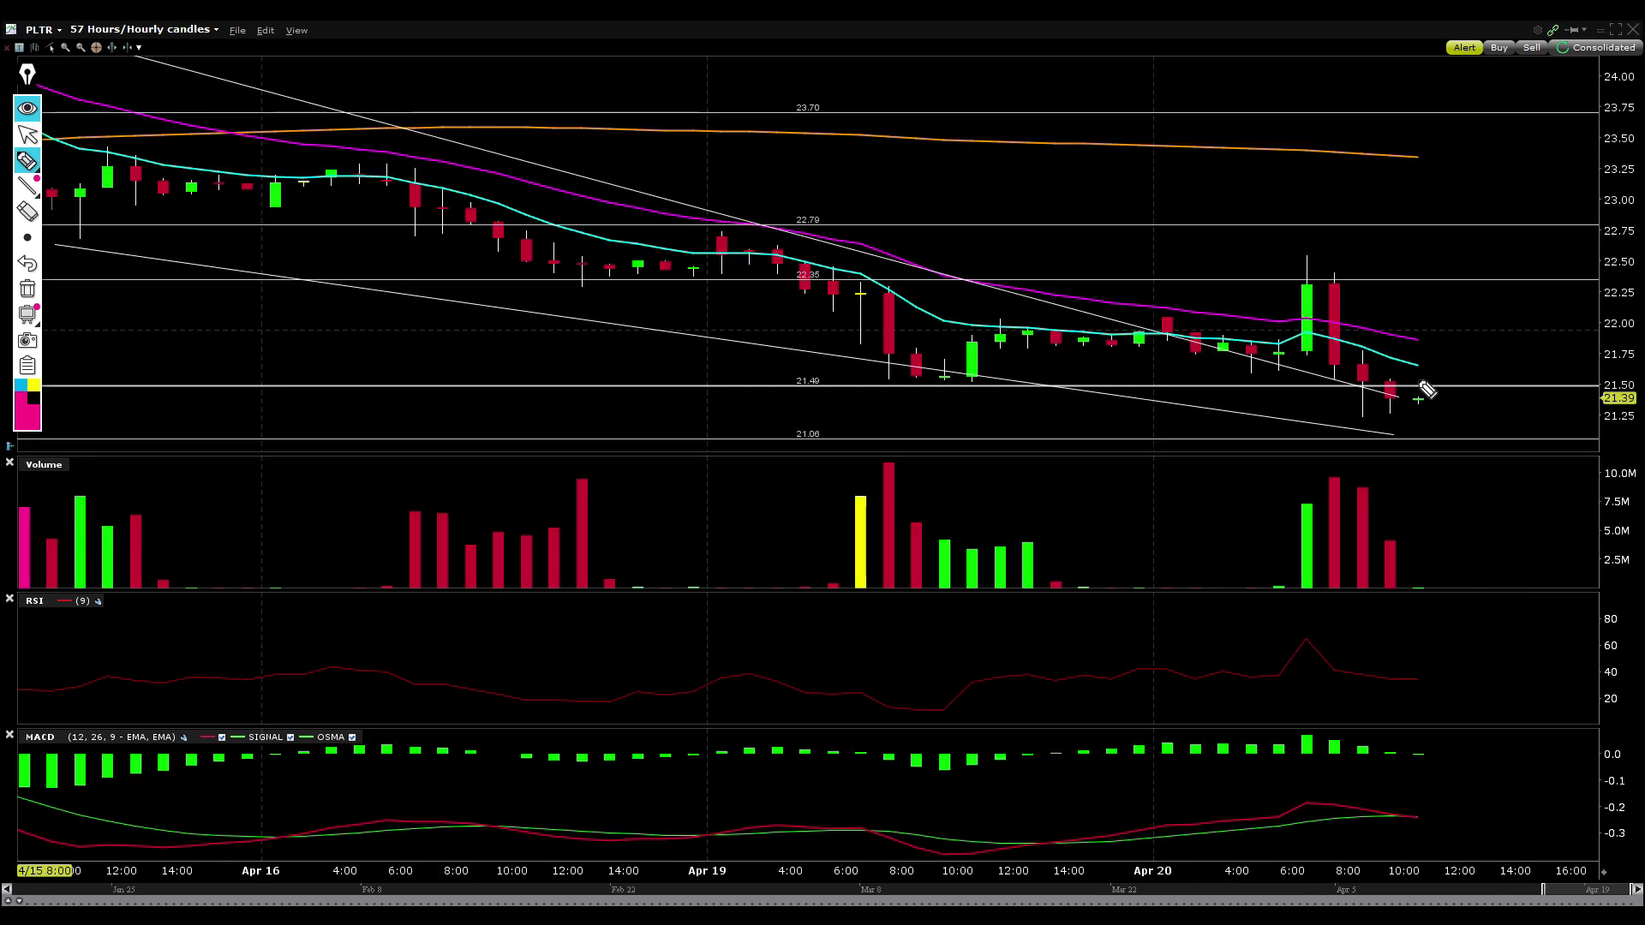
pyautogui.moveTo(1389, 387)
pyautogui.mouseDown()
pyautogui.moveTo(1460, 387)
pyautogui.moveTo(1439, 358)
pyautogui.moveTo(1544, 265)
pyautogui.mouseUp()
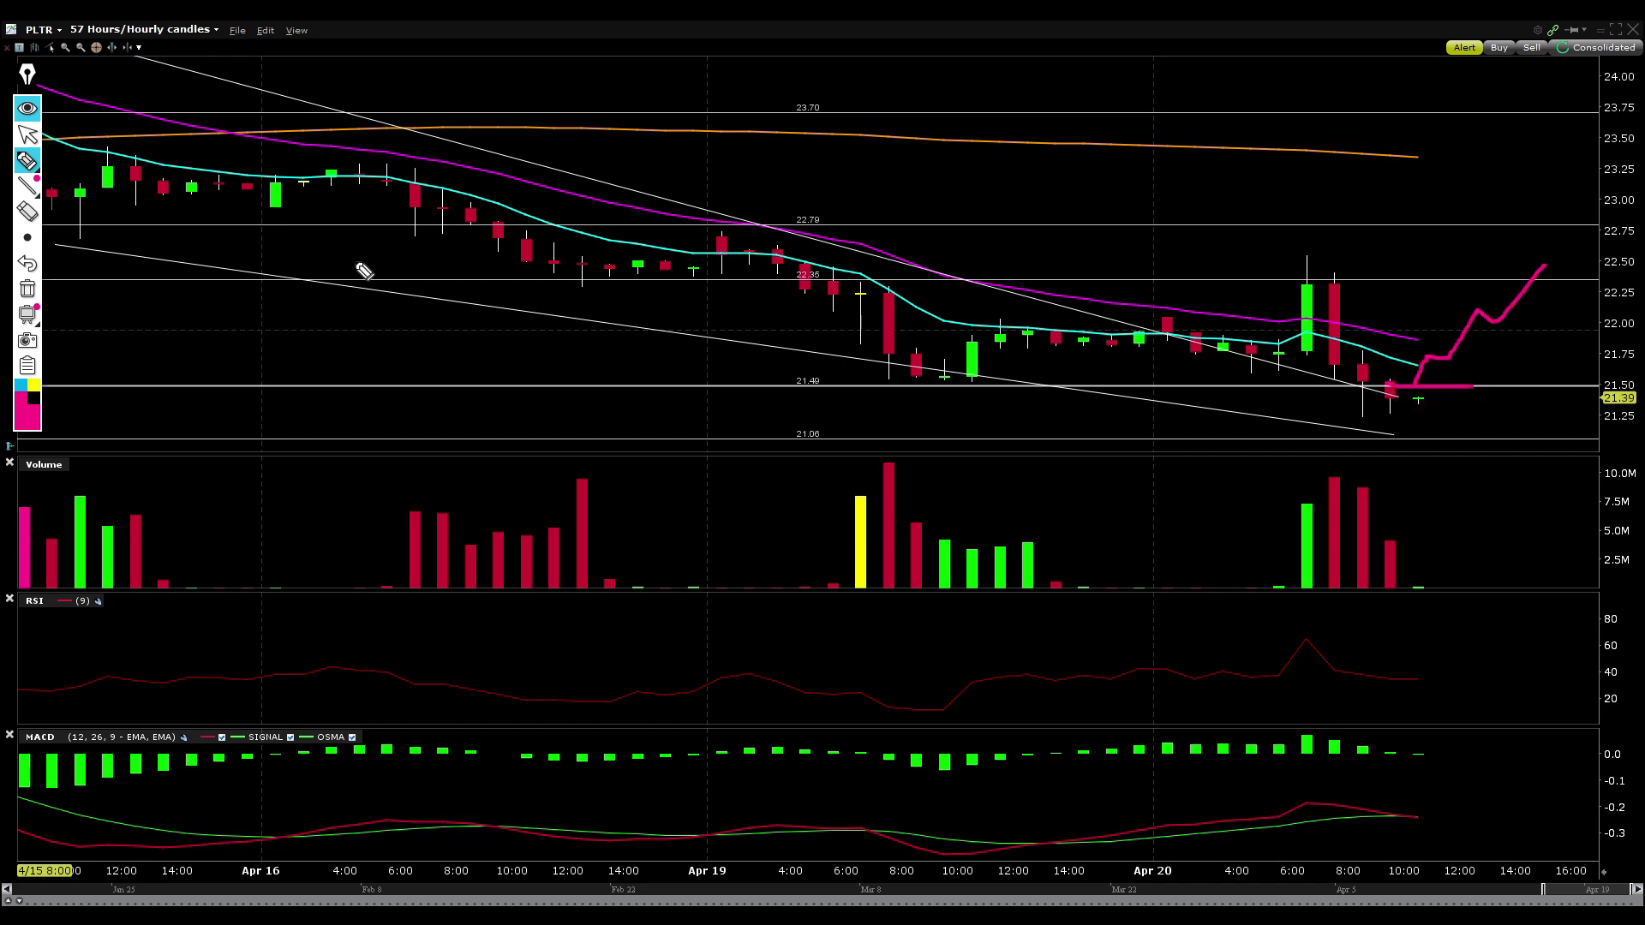
pyautogui.click(22, 294)
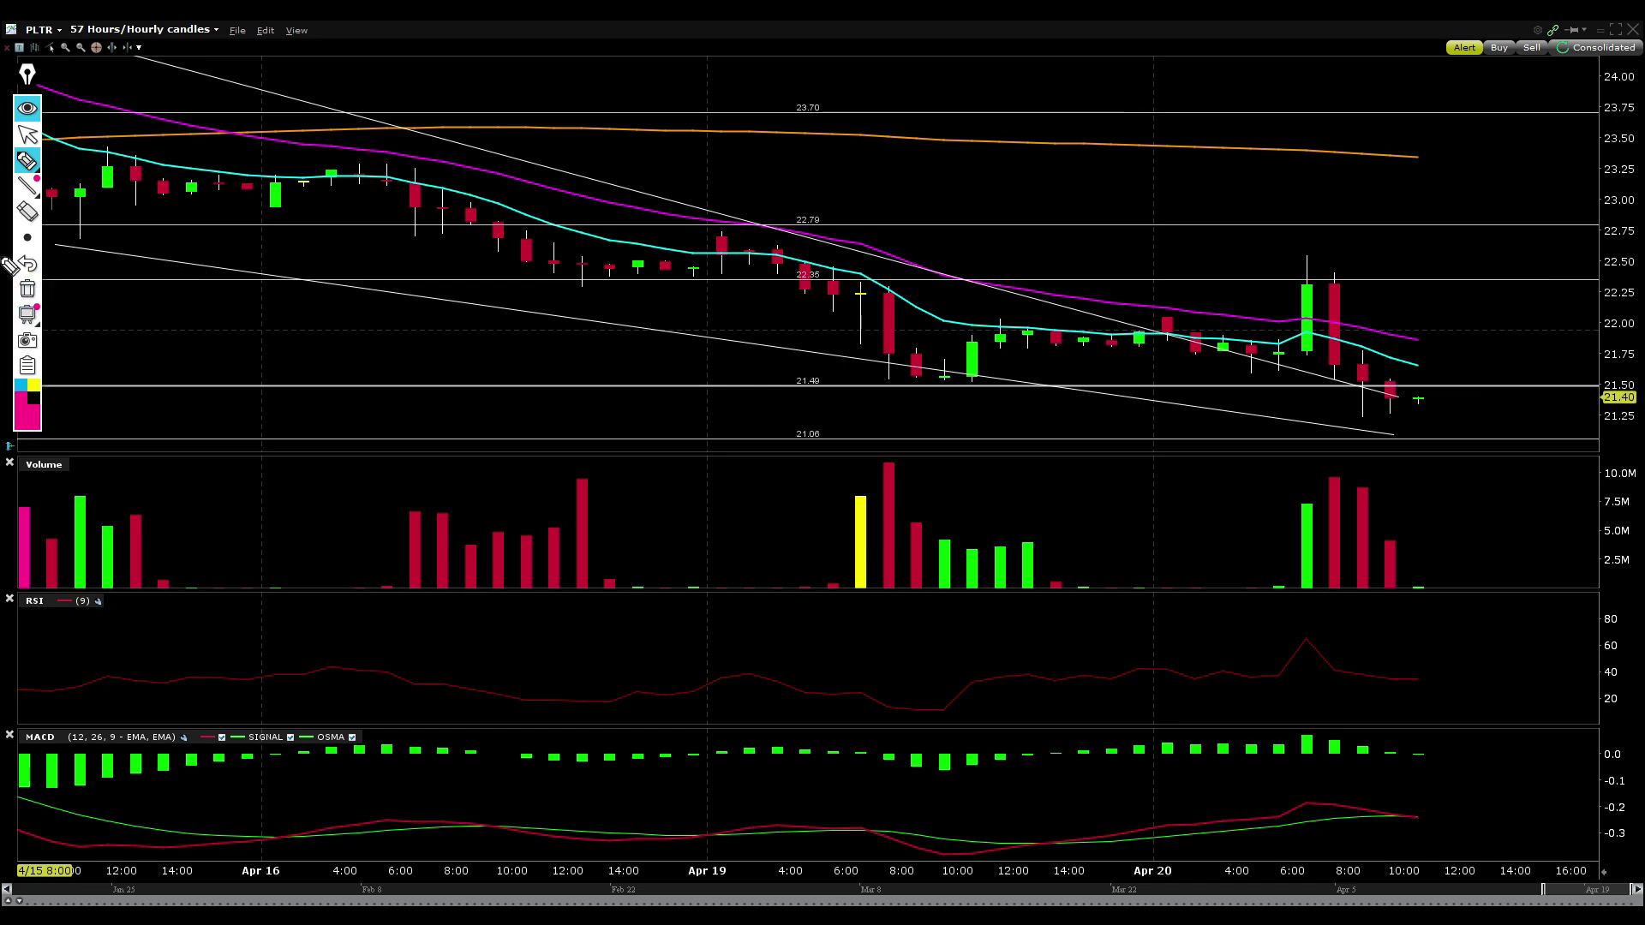
pyautogui.click(27, 135)
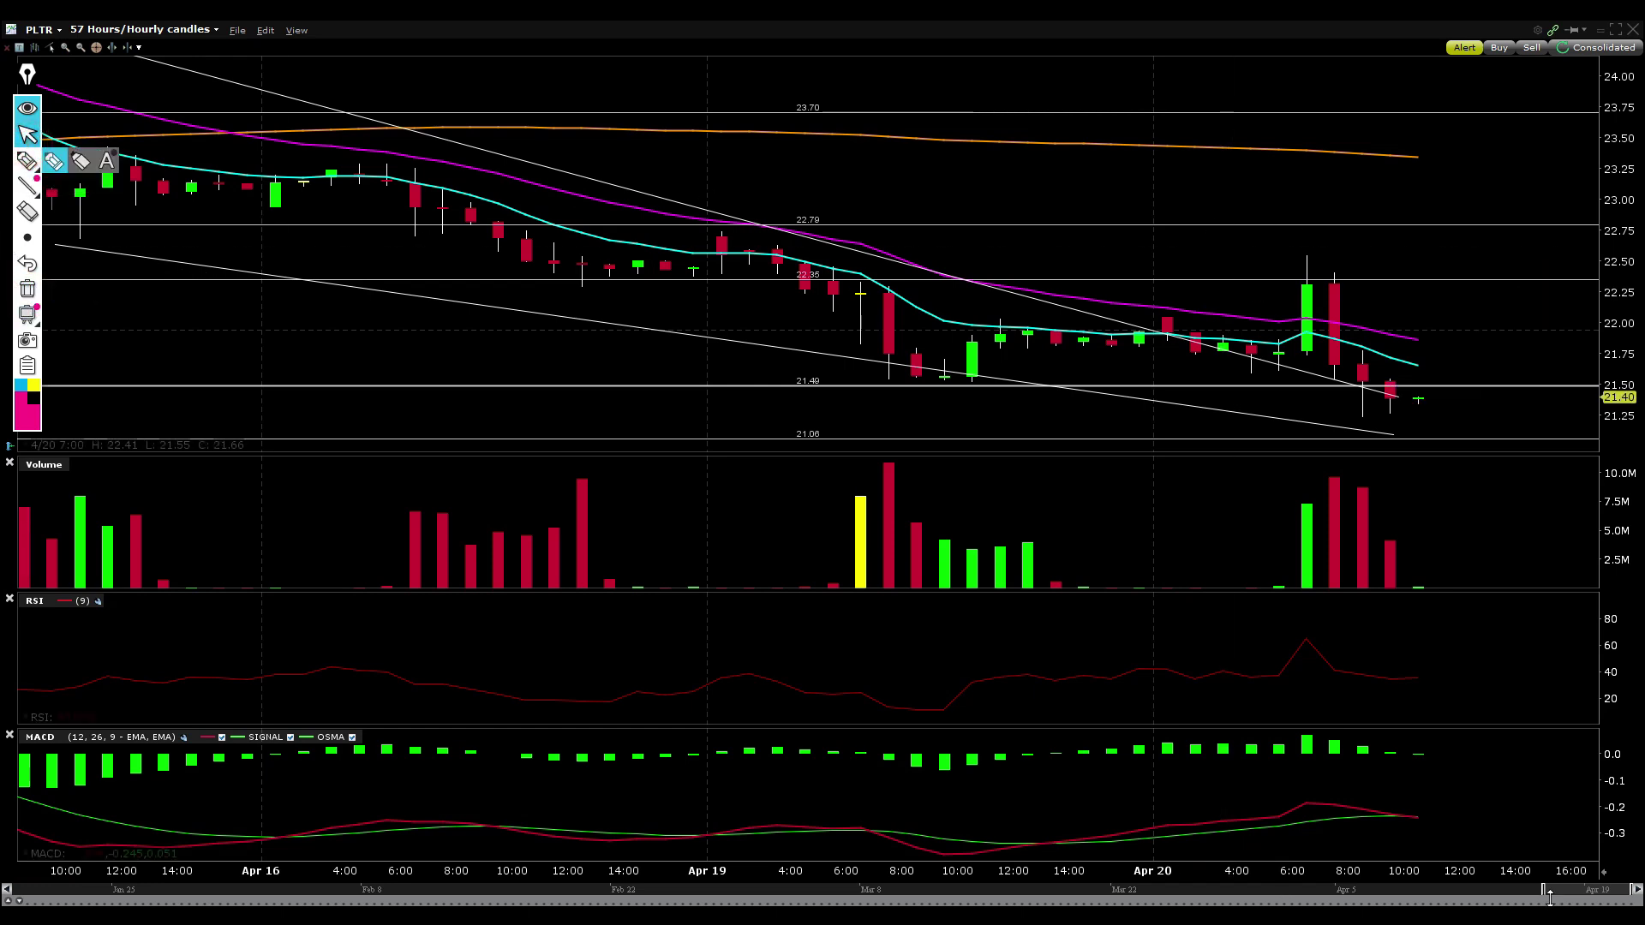
pyautogui.moveTo(1550, 895)
pyautogui.mouseDown()
pyautogui.moveTo(1516, 891)
pyautogui.moveTo(1539, 891)
pyautogui.mouseUp()
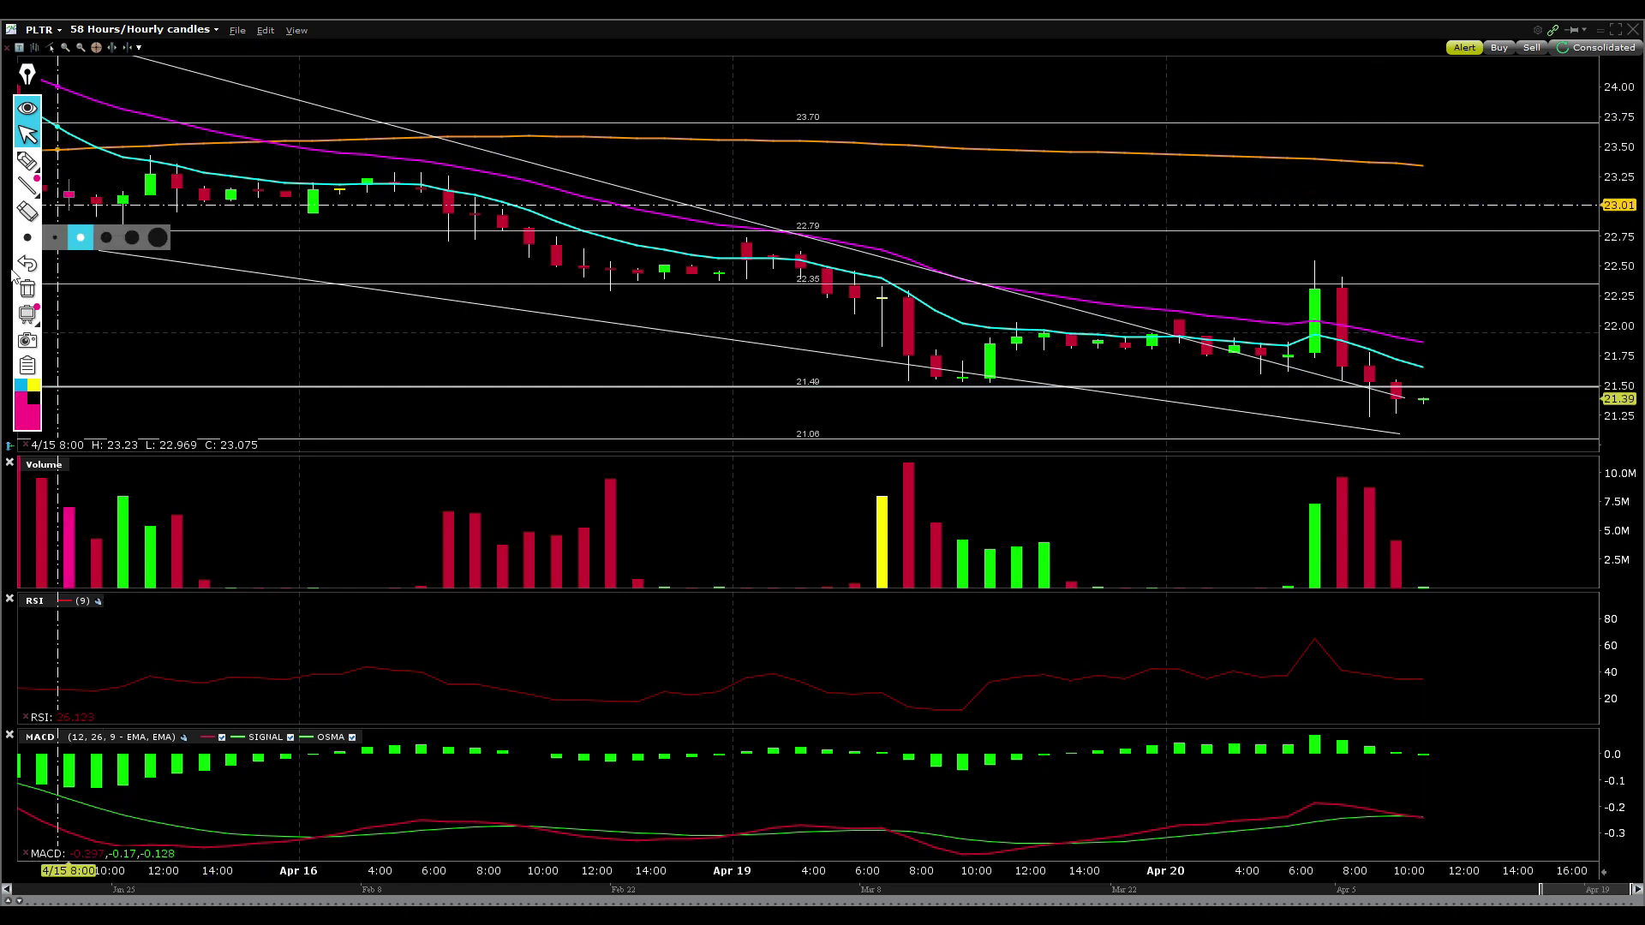
pyautogui.click(27, 160)
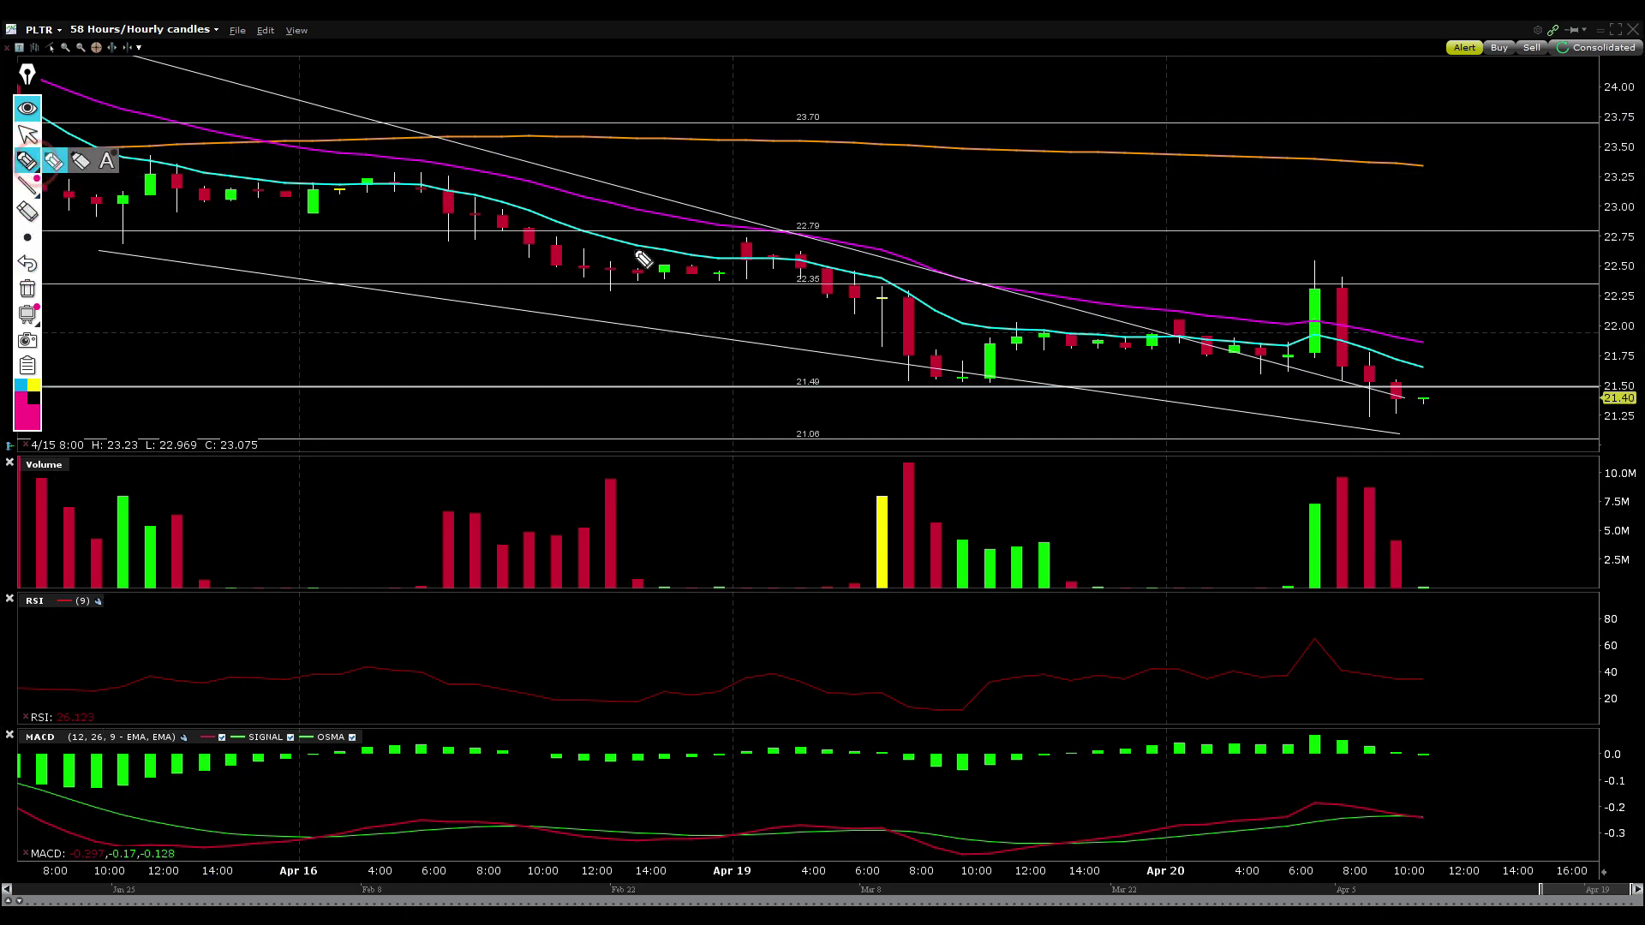
pyautogui.moveTo(1313, 332); pyautogui.dragTo(1461, 305)
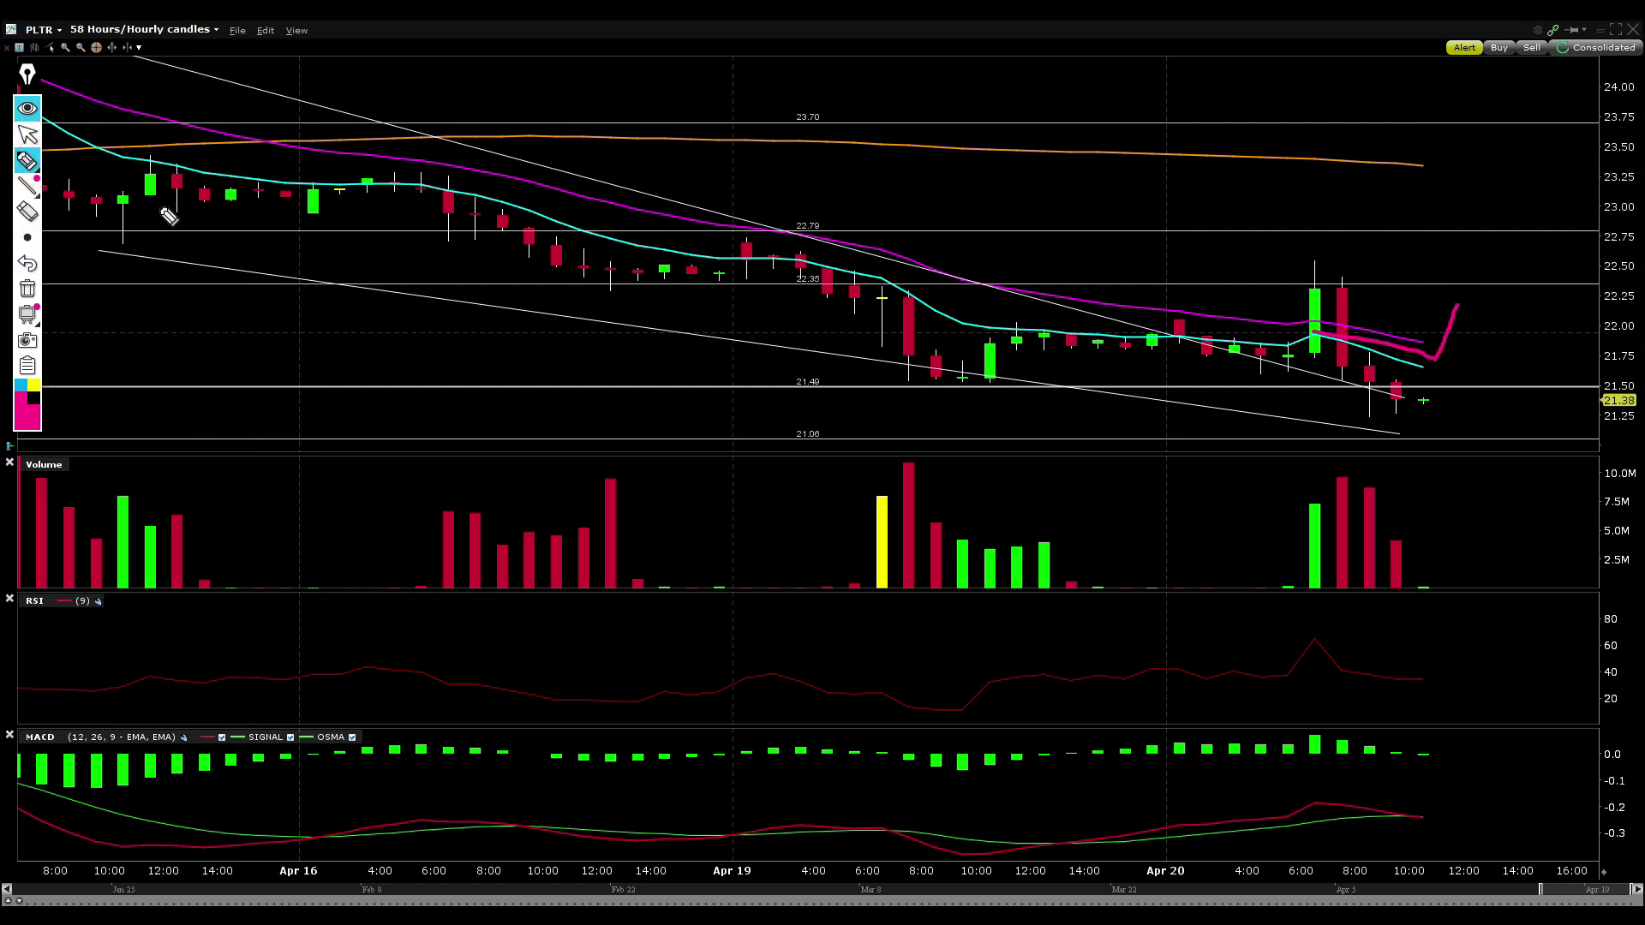
pyautogui.moveTo(114, 216)
pyautogui.mouseDown()
pyautogui.moveTo(420, 200)
pyautogui.moveTo(735, 257)
pyautogui.moveTo(934, 370)
pyautogui.moveTo(1100, 337)
pyautogui.mouseUp()
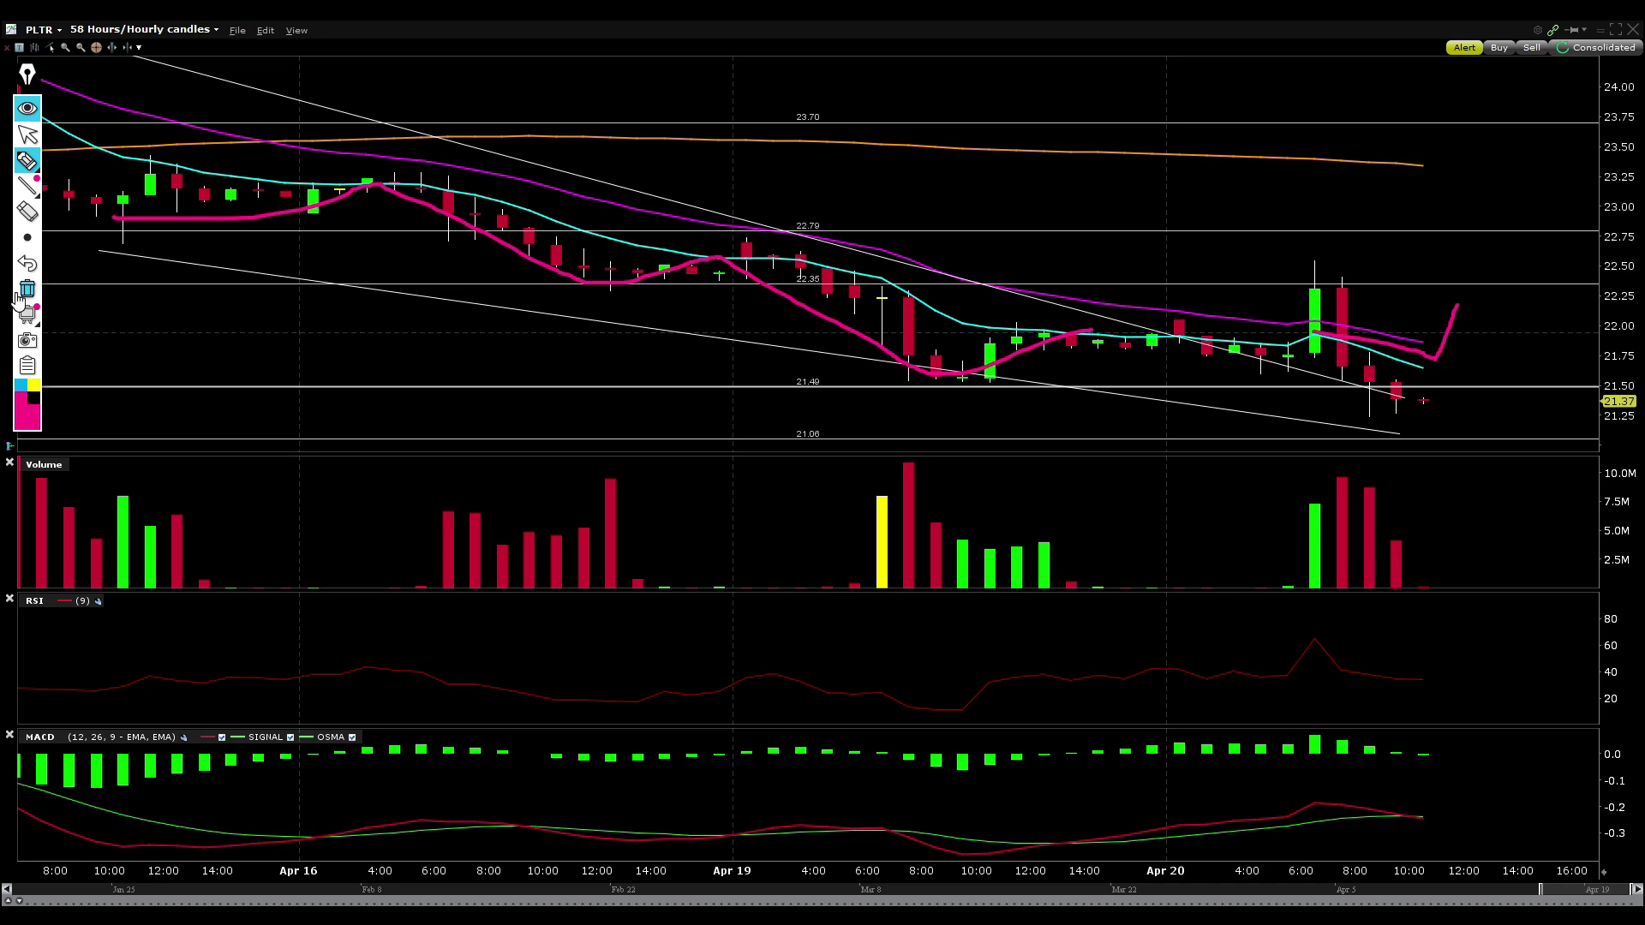
pyautogui.moveTo(1540, 890)
pyautogui.mouseDown()
pyautogui.moveTo(1459, 895)
pyautogui.moveTo(1541, 893)
pyautogui.mouseUp()
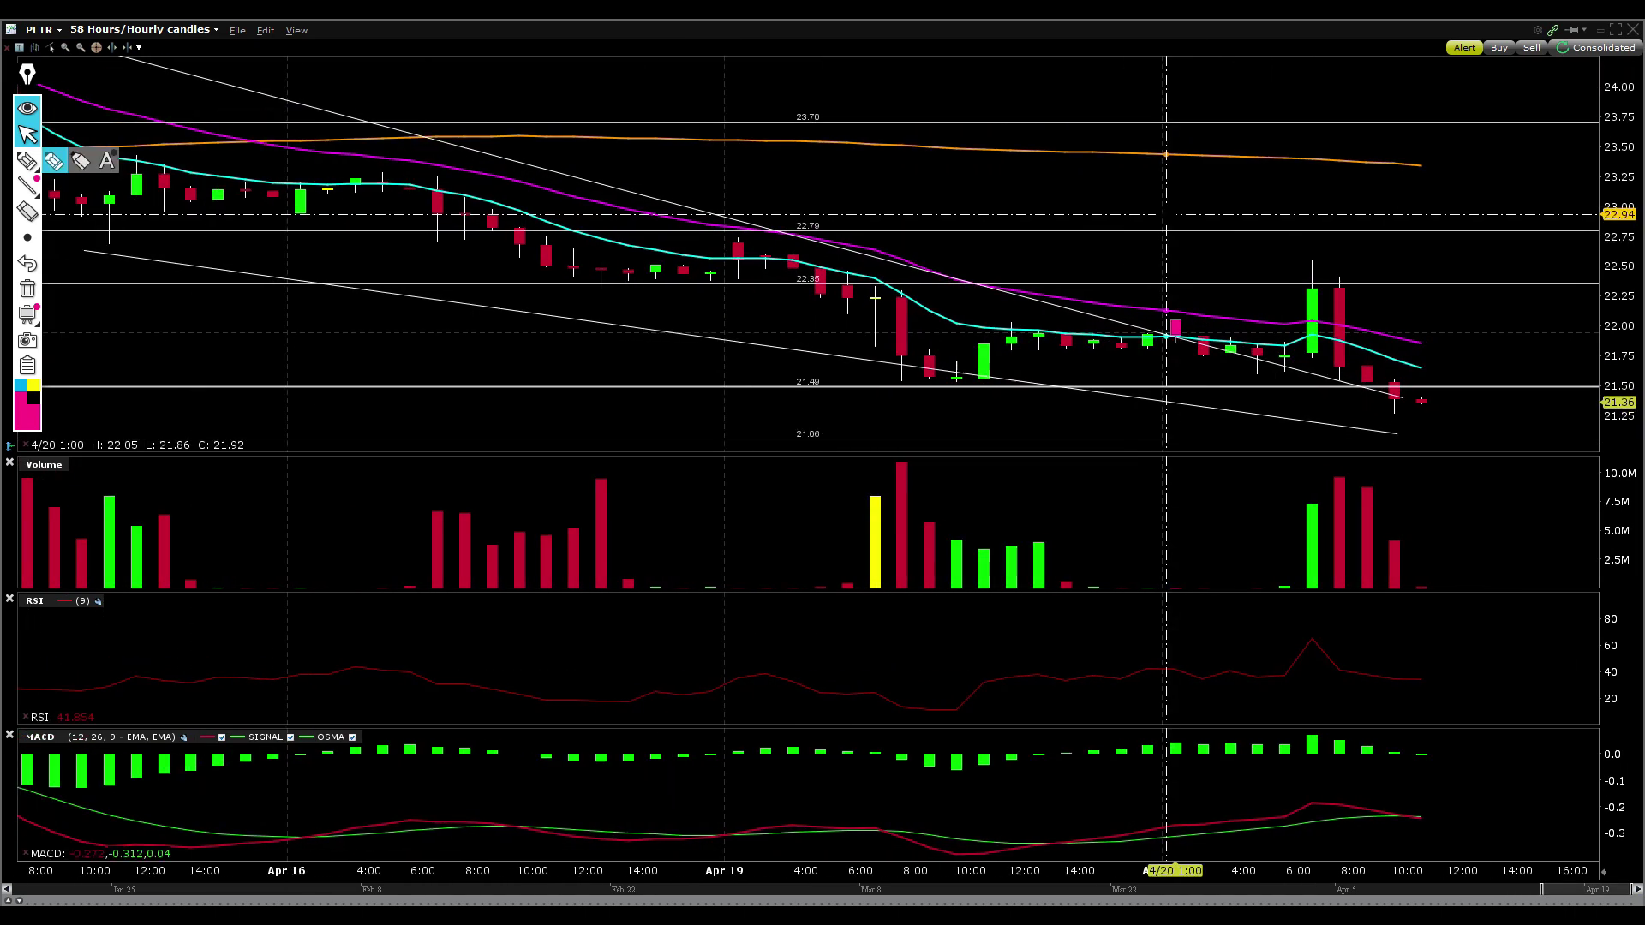
# Add a horizontal resistance line at 21.96
pyautogui.click(265, 30)
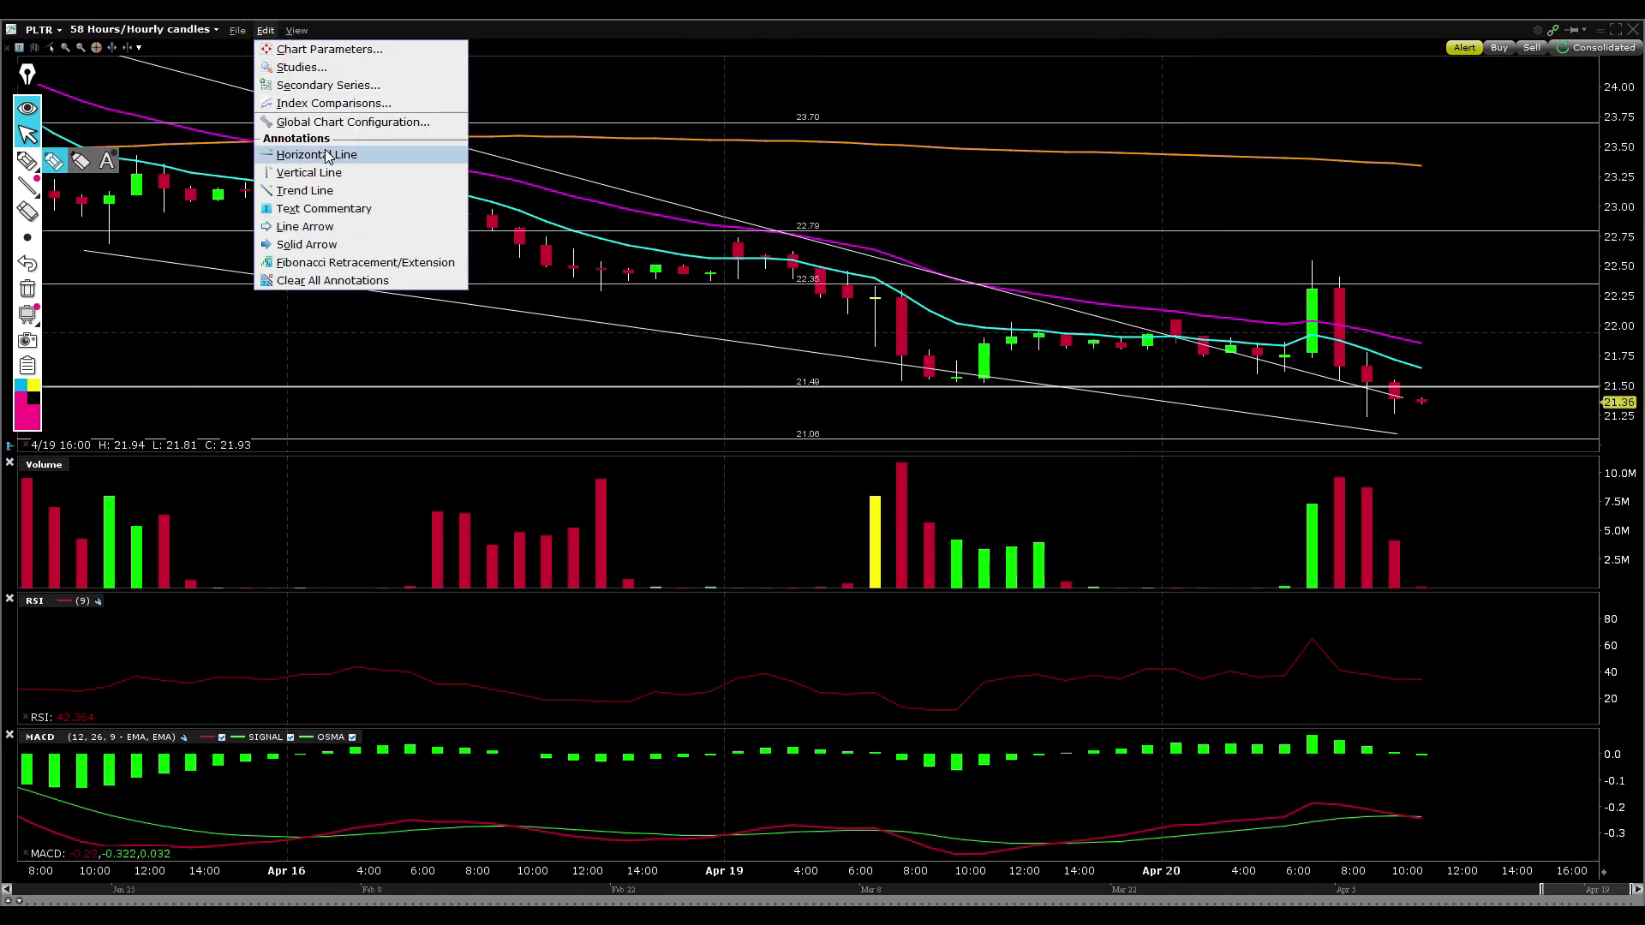
pyautogui.click(324, 153)
pyautogui.click(1225, 331)
pyautogui.click(1225, 331)
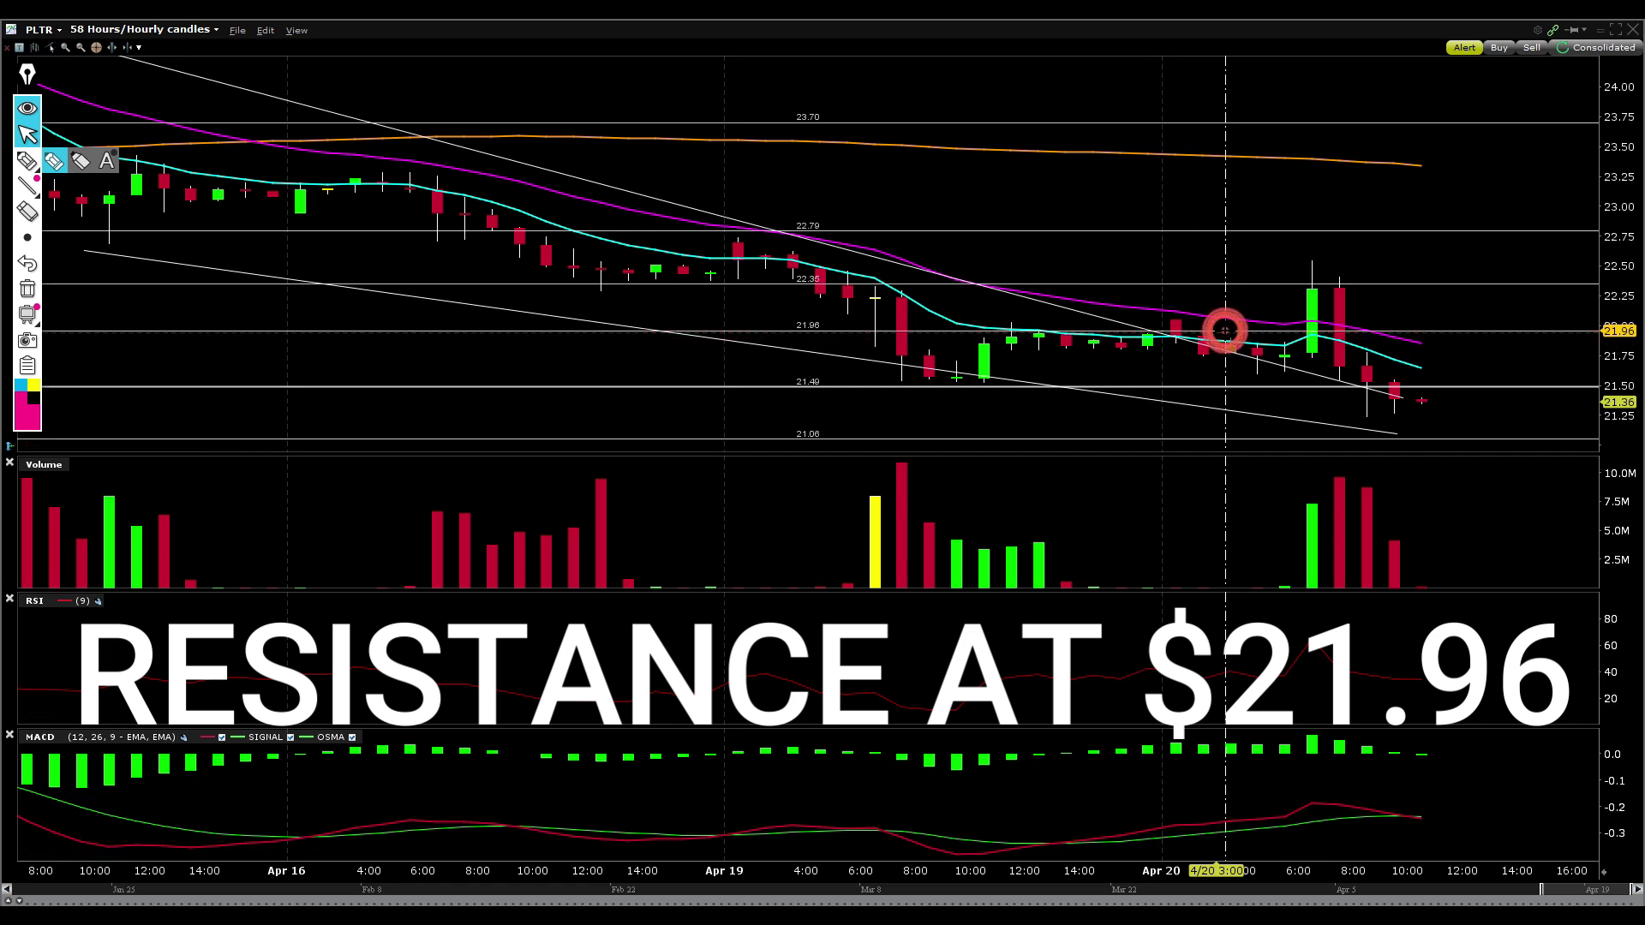
# Sketch a pink bounce from 21.49 pausing at 21.96, clear it, and loop near 22.00
pyautogui.click(28, 162)
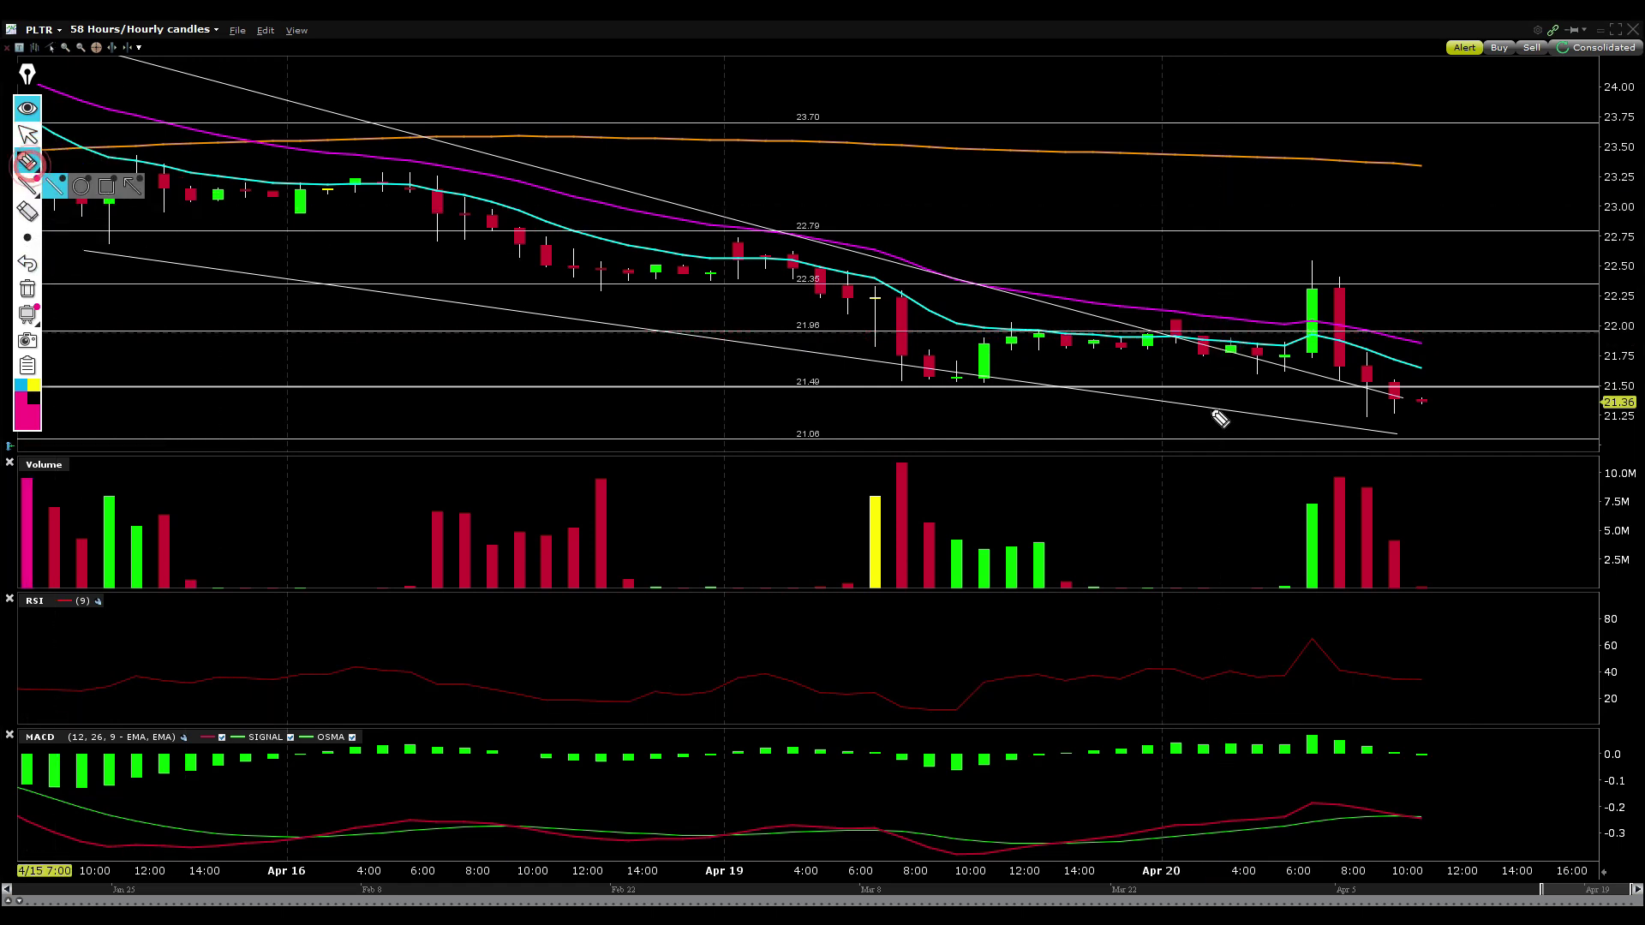
pyautogui.moveTo(1294, 308)
pyautogui.mouseDown()
pyautogui.moveTo(989, 339)
pyautogui.moveTo(1247, 354)
pyautogui.moveTo(1320, 330)
pyautogui.mouseUp()
pyautogui.moveTo(1418, 388)
pyautogui.mouseDown()
pyautogui.moveTo(1451, 344)
pyautogui.moveTo(1550, 364)
pyautogui.moveTo(1543, 377)
pyautogui.moveTo(1575, 360)
pyautogui.mouseUp()
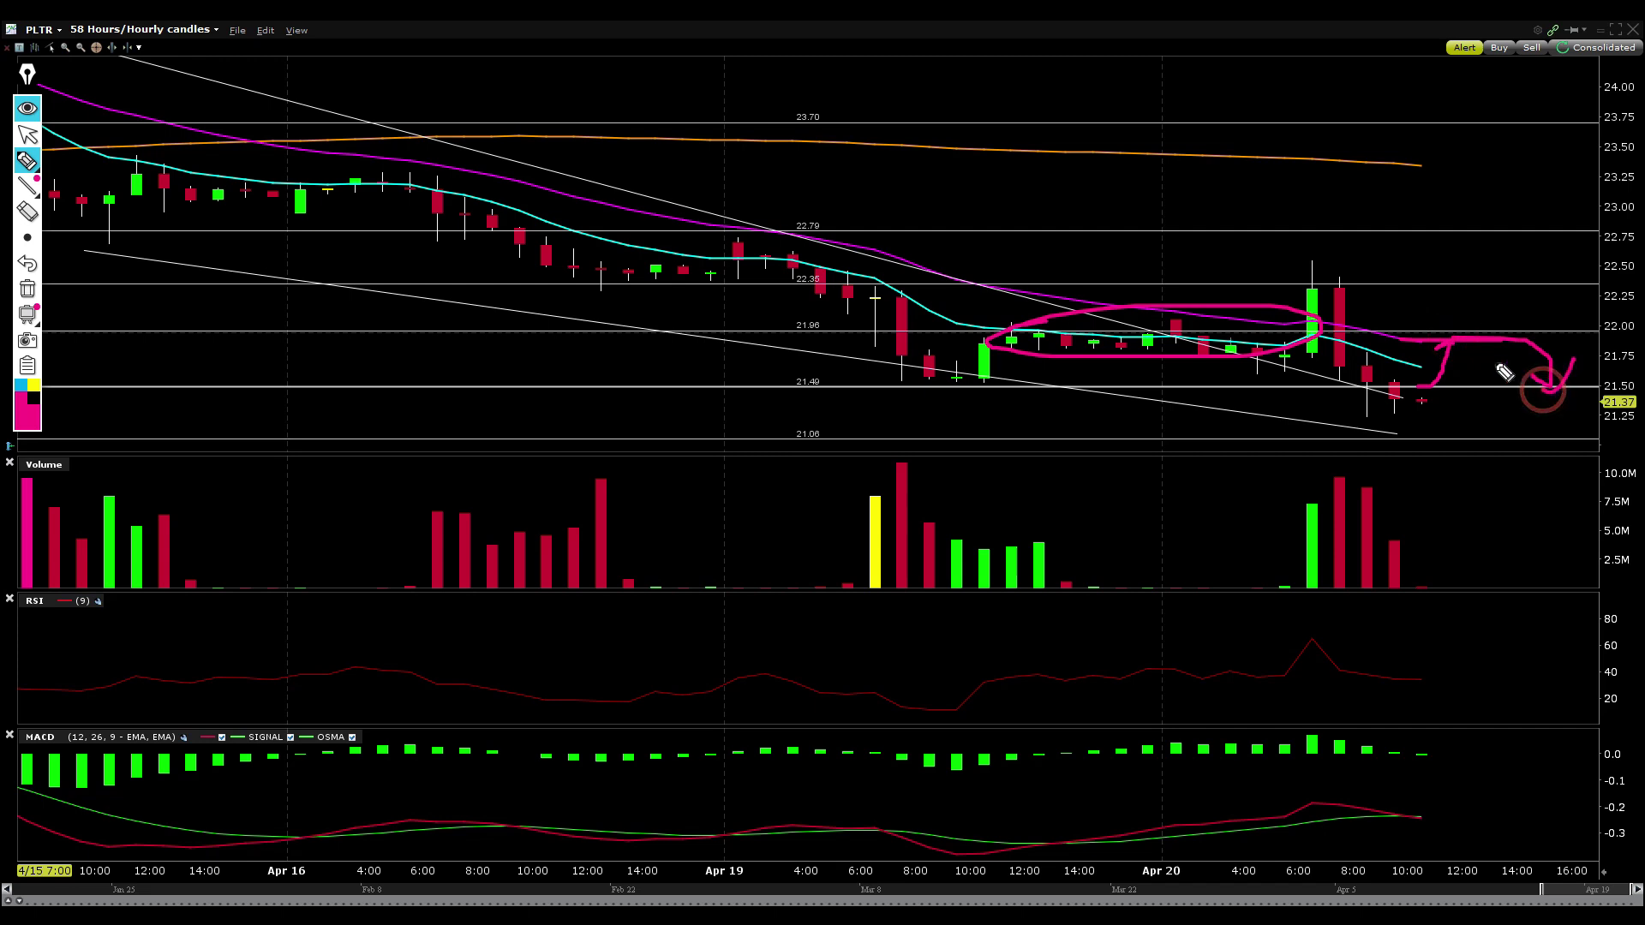
pyautogui.moveTo(1442, 332); pyautogui.dragTo(1527, 331)
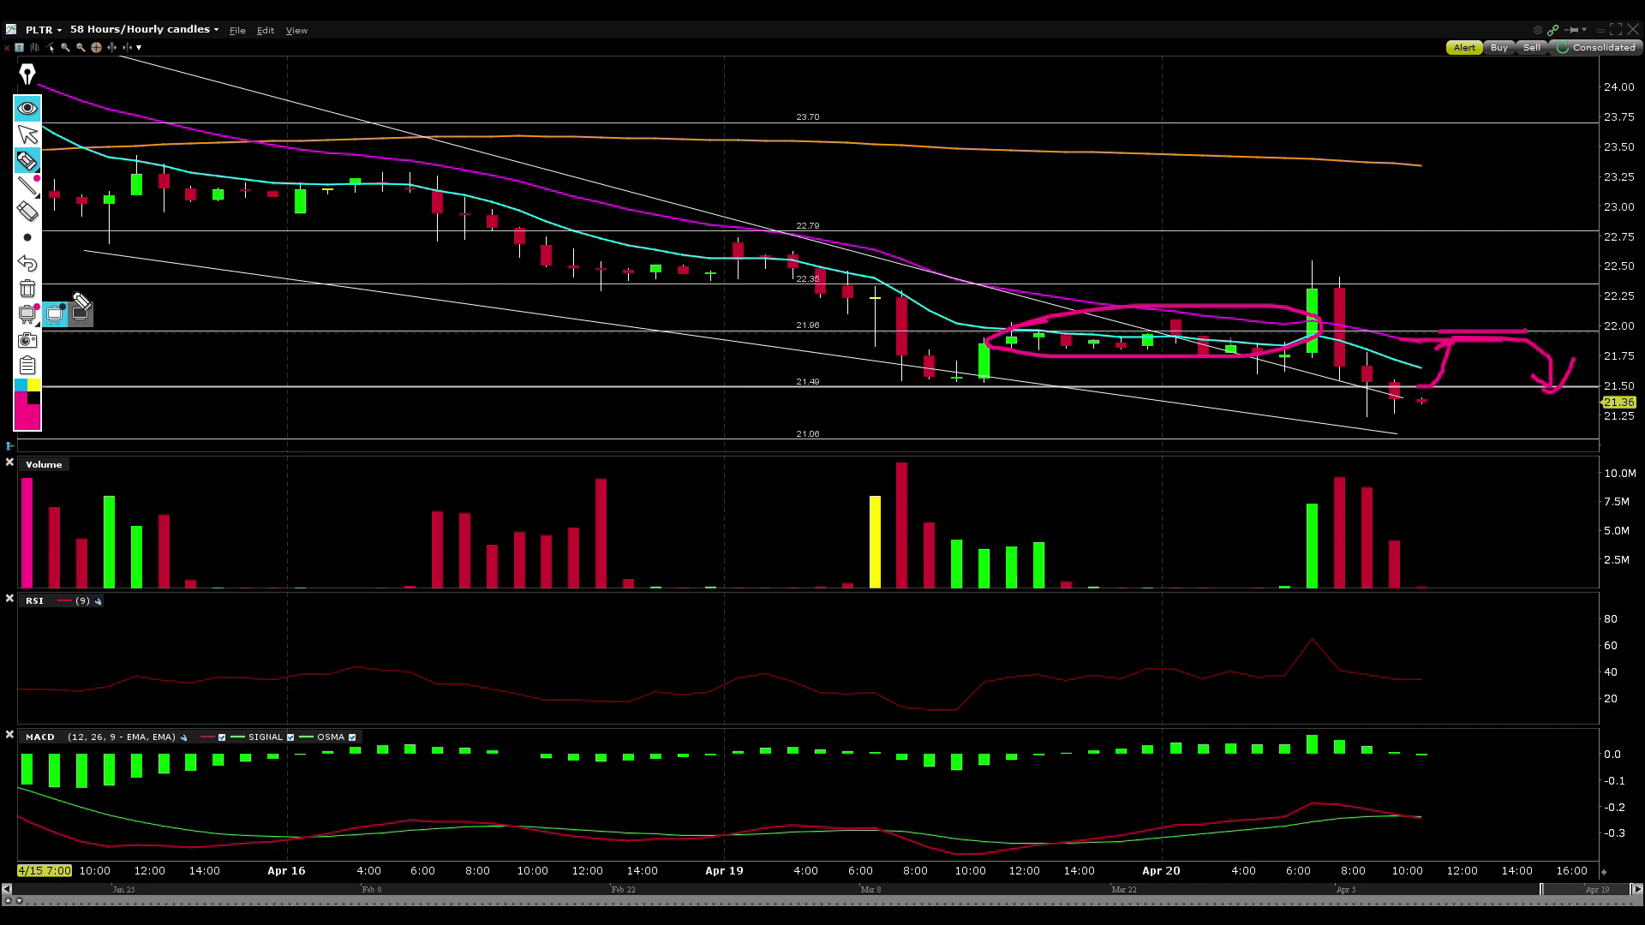
pyautogui.click(28, 290)
pyautogui.moveTo(1419, 313); pyautogui.dragTo(1448, 320)
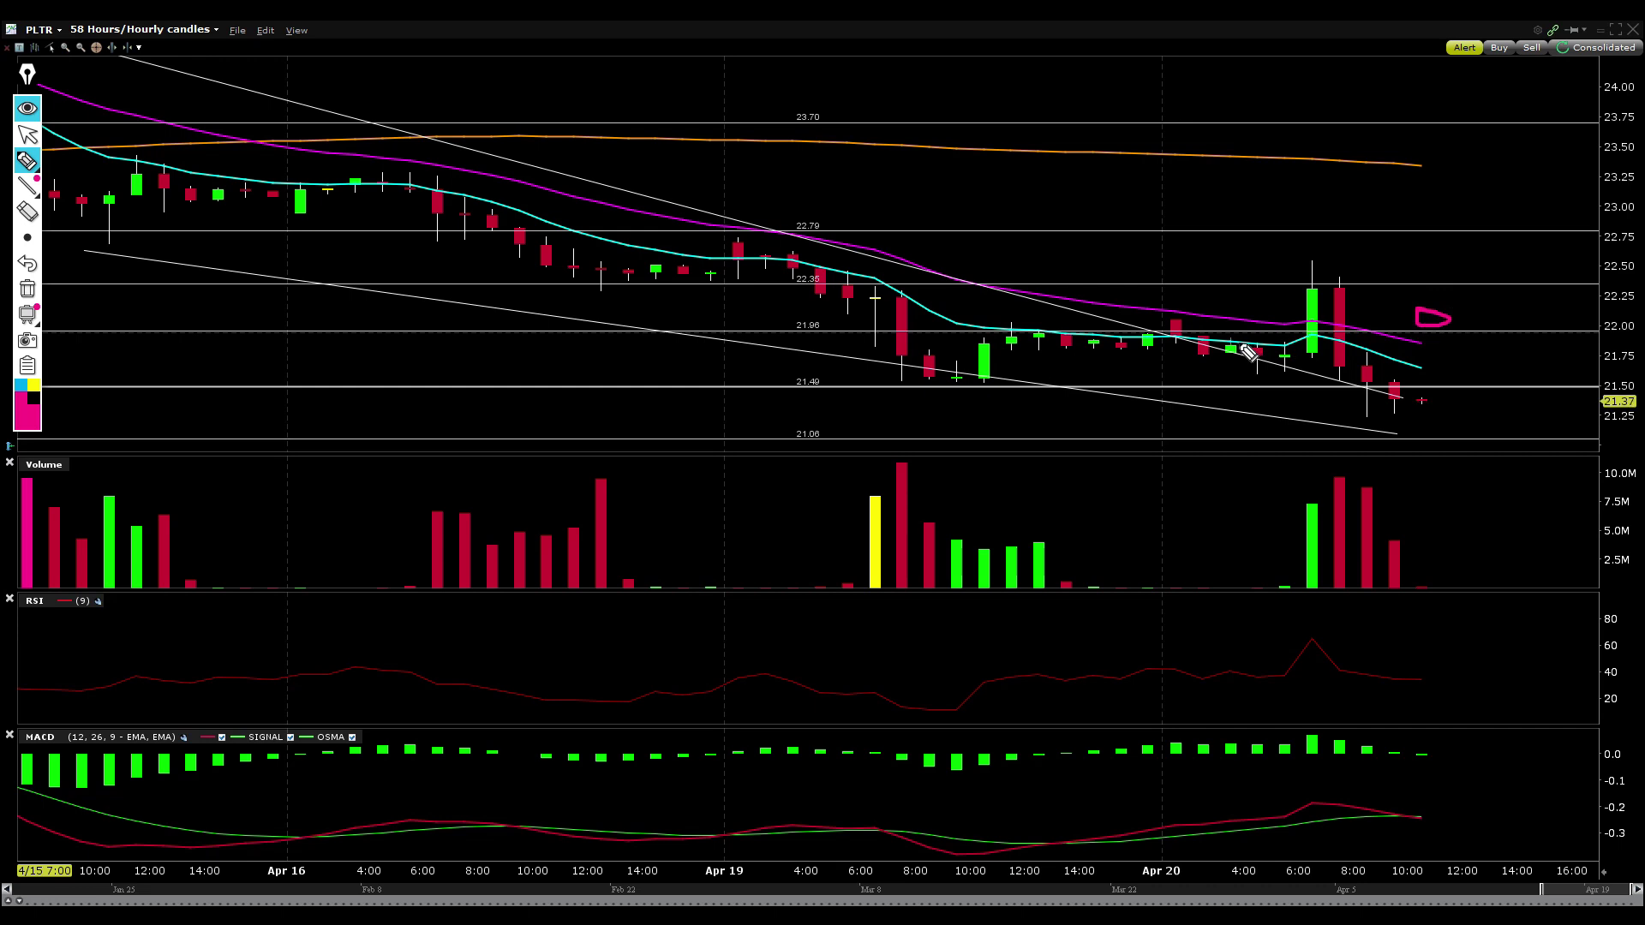
# Rescale the hourly chart to show the last 3 days
pyautogui.click(27, 134)
pyautogui.moveTo(1541, 889)
pyautogui.mouseDown()
pyautogui.moveTo(1513, 890)
pyautogui.moveTo(1554, 890)
pyautogui.mouseUp()
pyautogui.click(28, 160)
pyautogui.moveTo(1224, 252); pyautogui.dragTo(1417, 254)
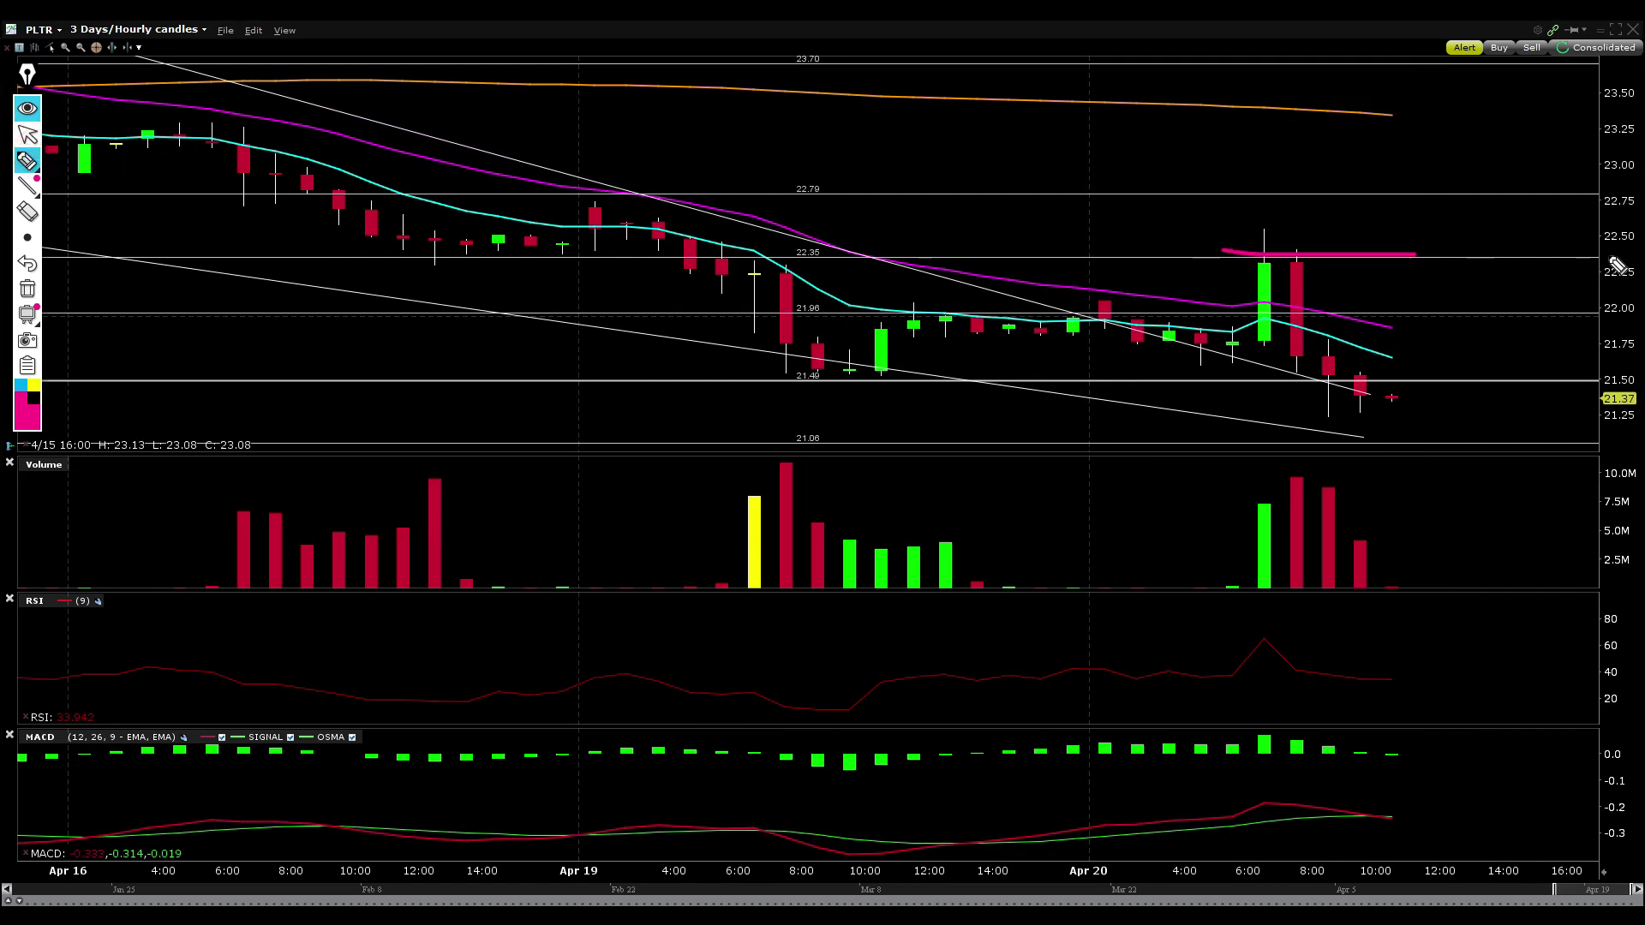
pyautogui.moveTo(1553, 251); pyautogui.dragTo(1599, 251)
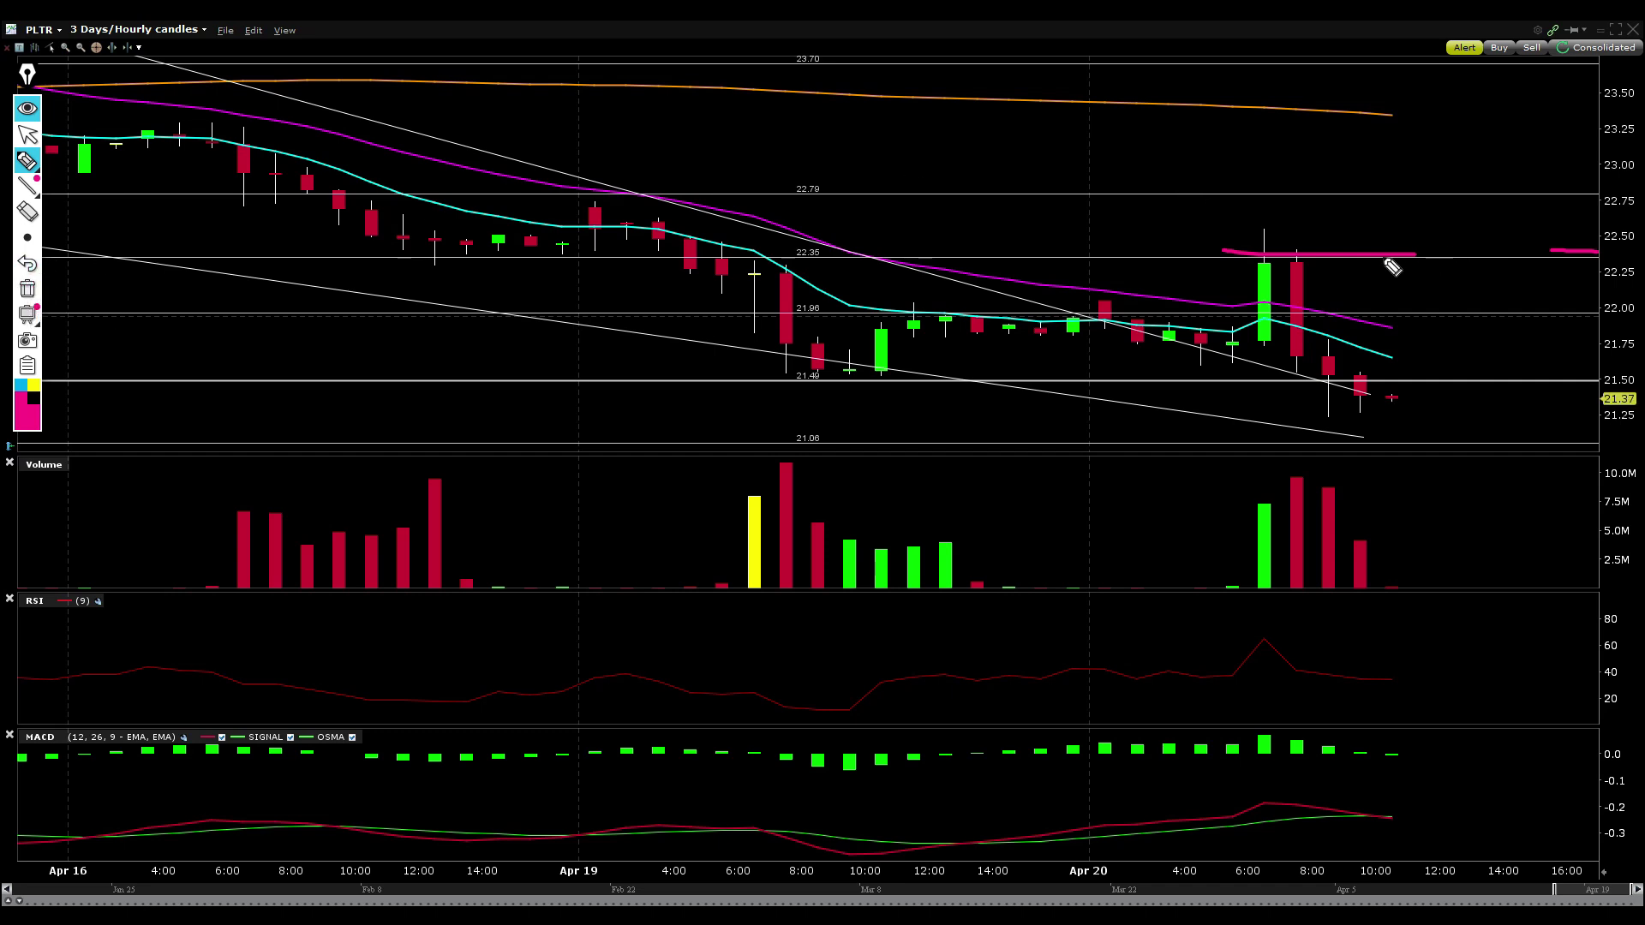
pyautogui.moveTo(1261, 250)
pyautogui.mouseDown()
pyautogui.moveTo(1297, 244)
pyautogui.moveTo(1277, 256)
pyautogui.mouseUp()
pyautogui.moveTo(1387, 395); pyautogui.dragTo(1408, 194)
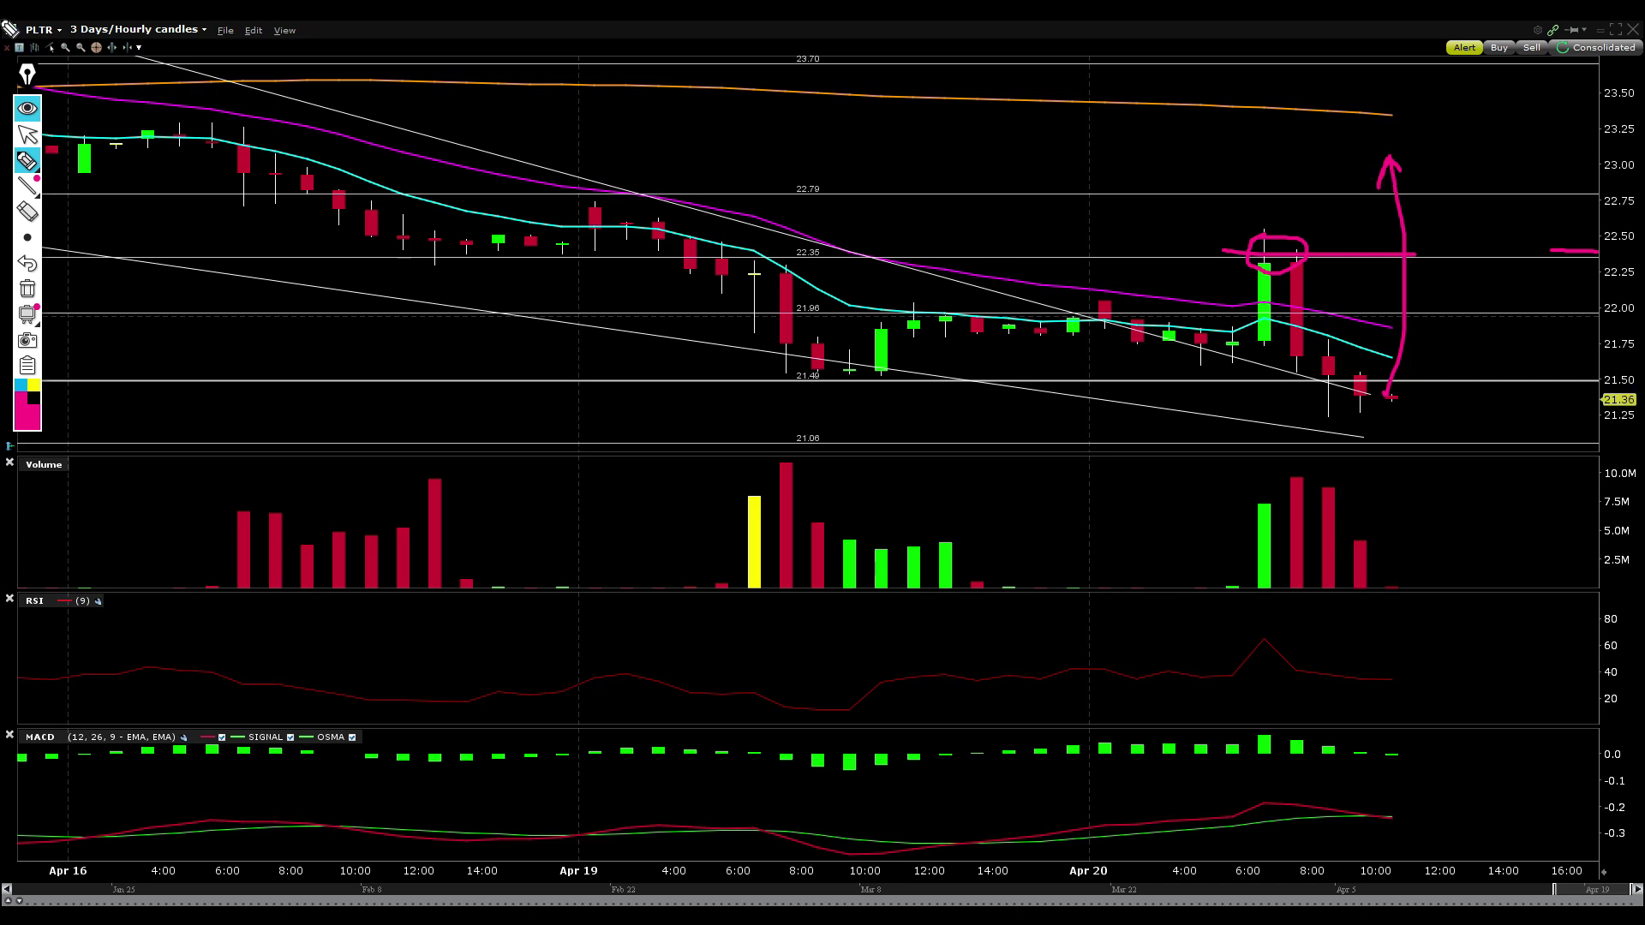
pyautogui.click(30, 287)
pyautogui.click(27, 134)
# Widen to 95 hours, sketch and clear a pink rising projection, then extend to two weeks
pyautogui.moveTo(1555, 891); pyautogui.dragTo(1484, 891)
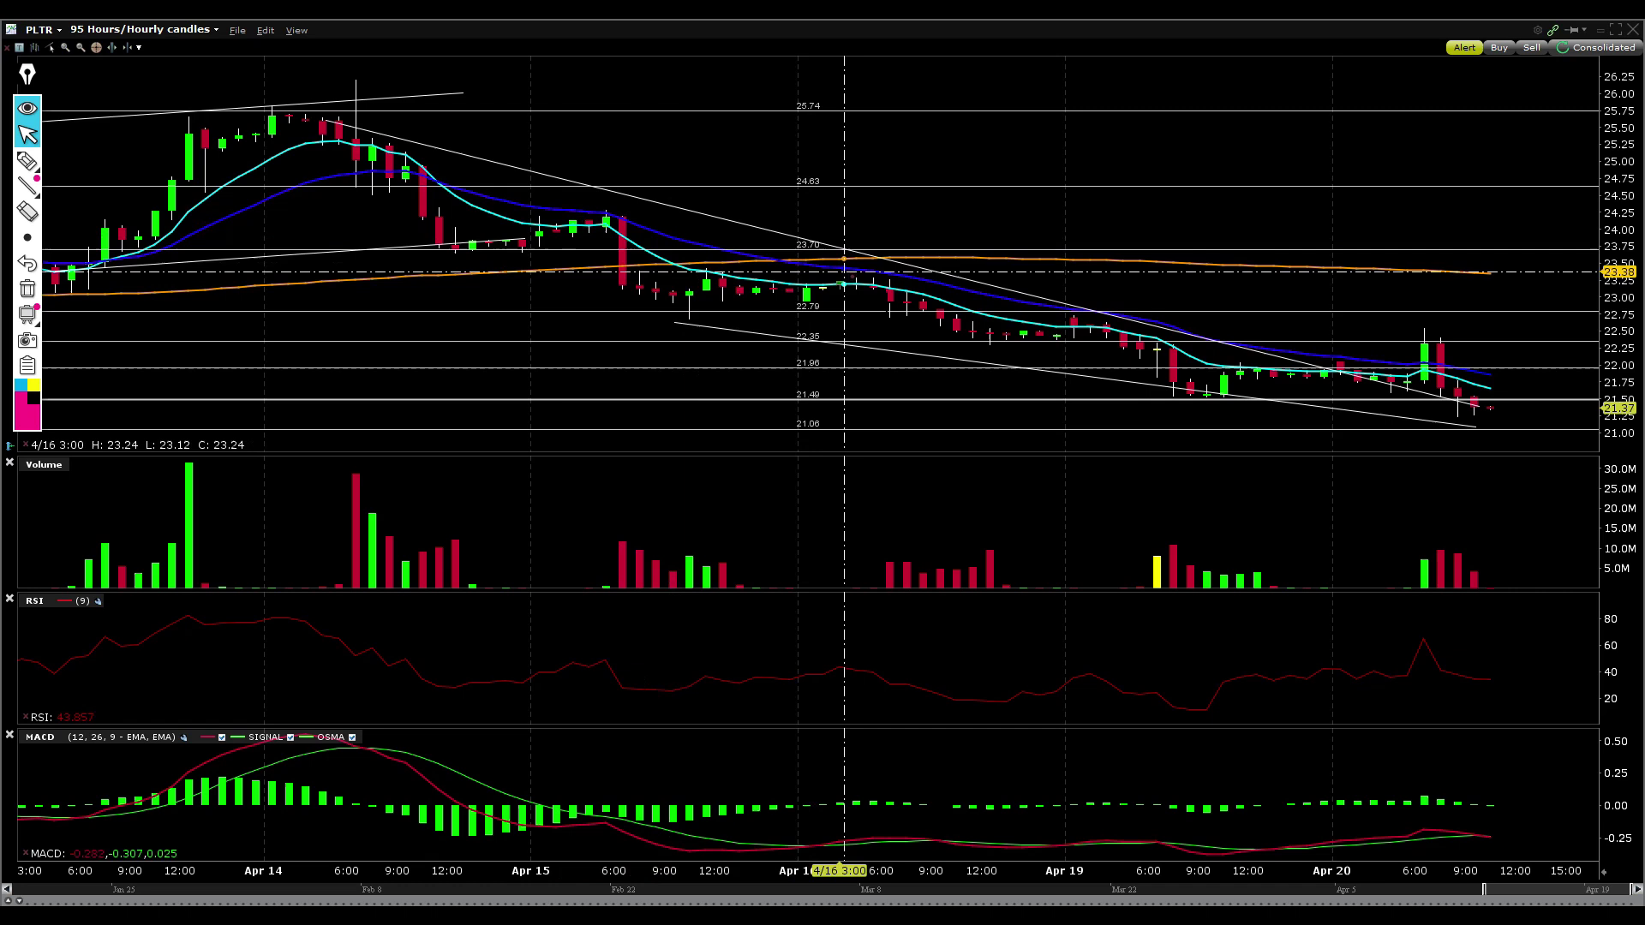
pyautogui.click(28, 237)
pyautogui.click(27, 160)
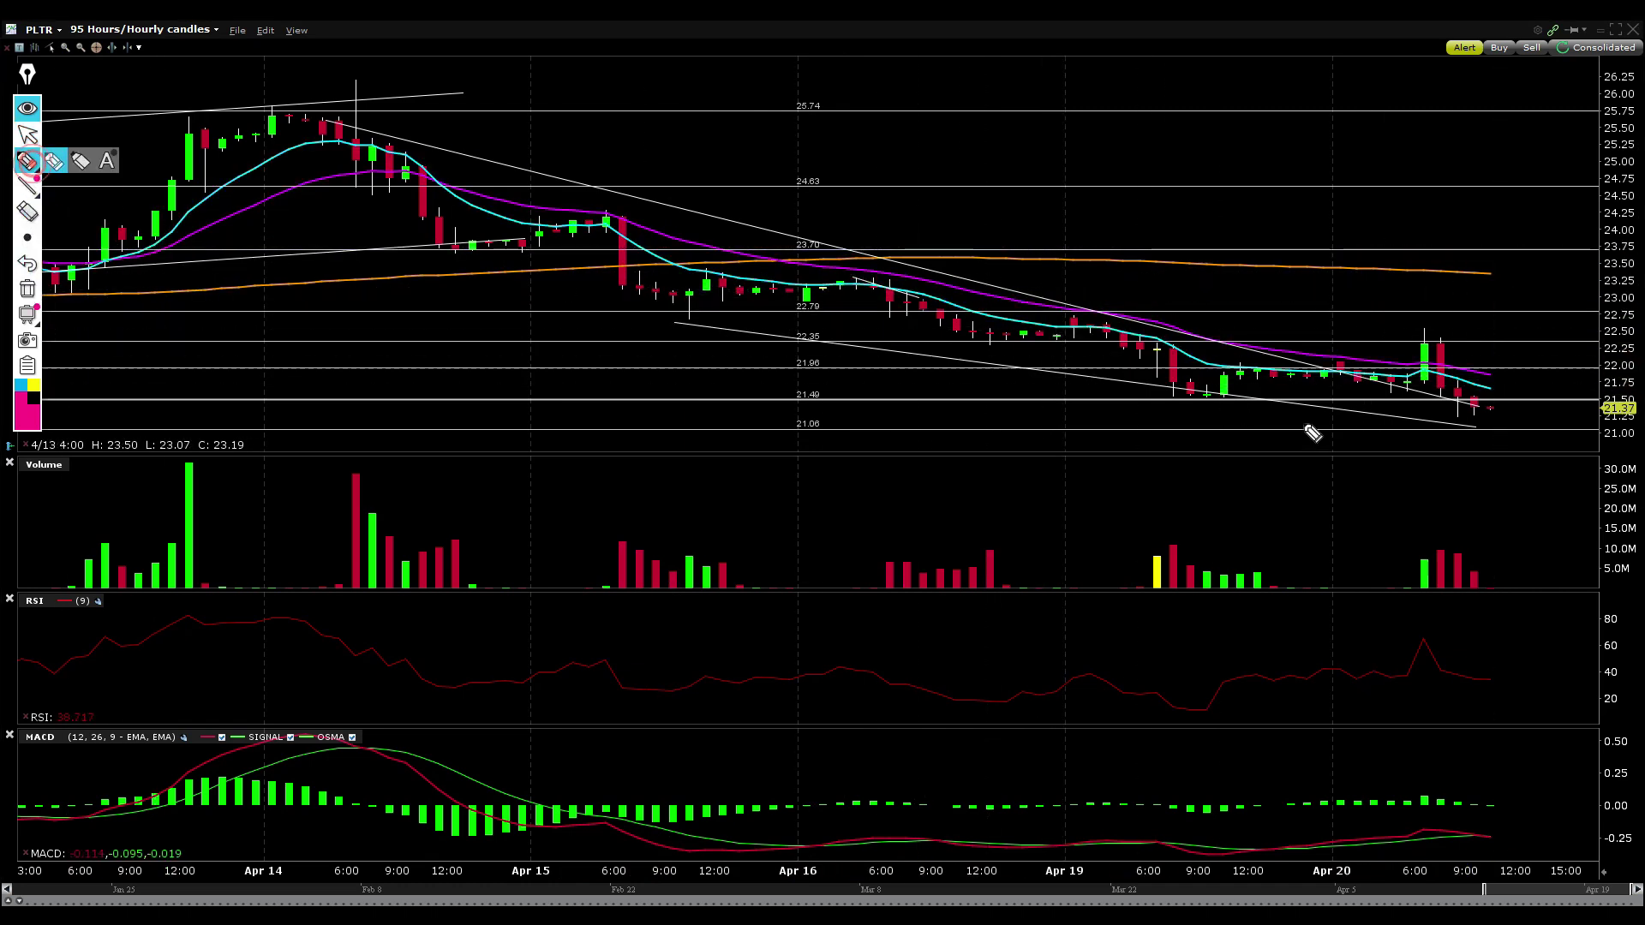
pyautogui.moveTo(1369, 367); pyautogui.dragTo(1497, 296)
pyautogui.moveTo(1490, 404); pyautogui.dragTo(1540, 343)
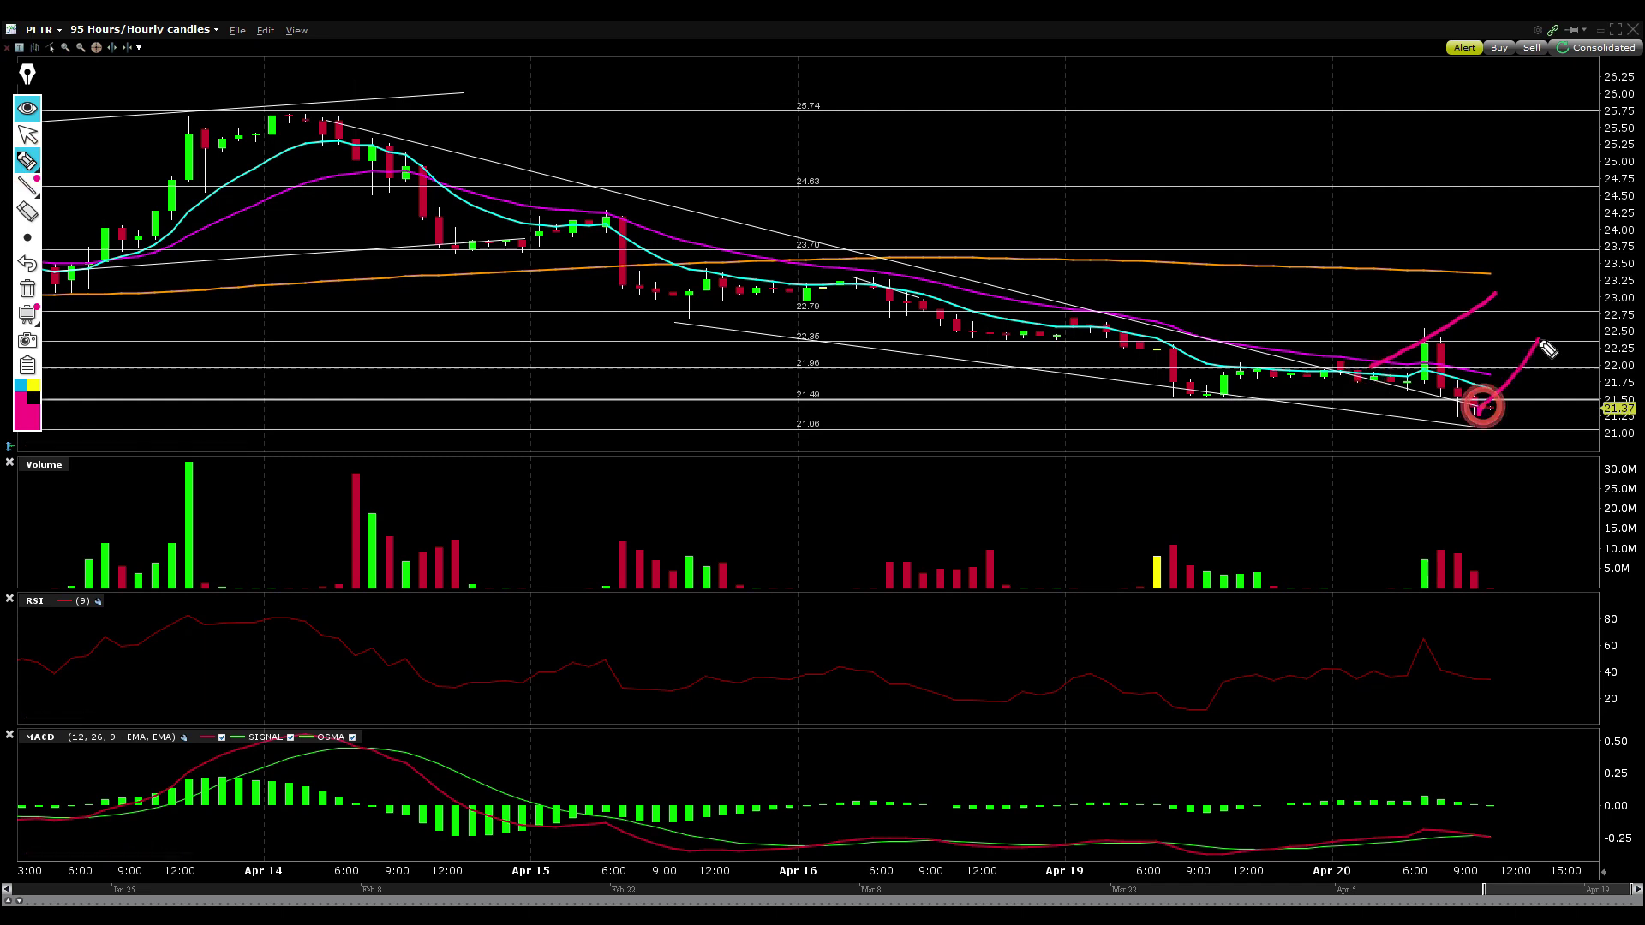
pyautogui.press('Escape')
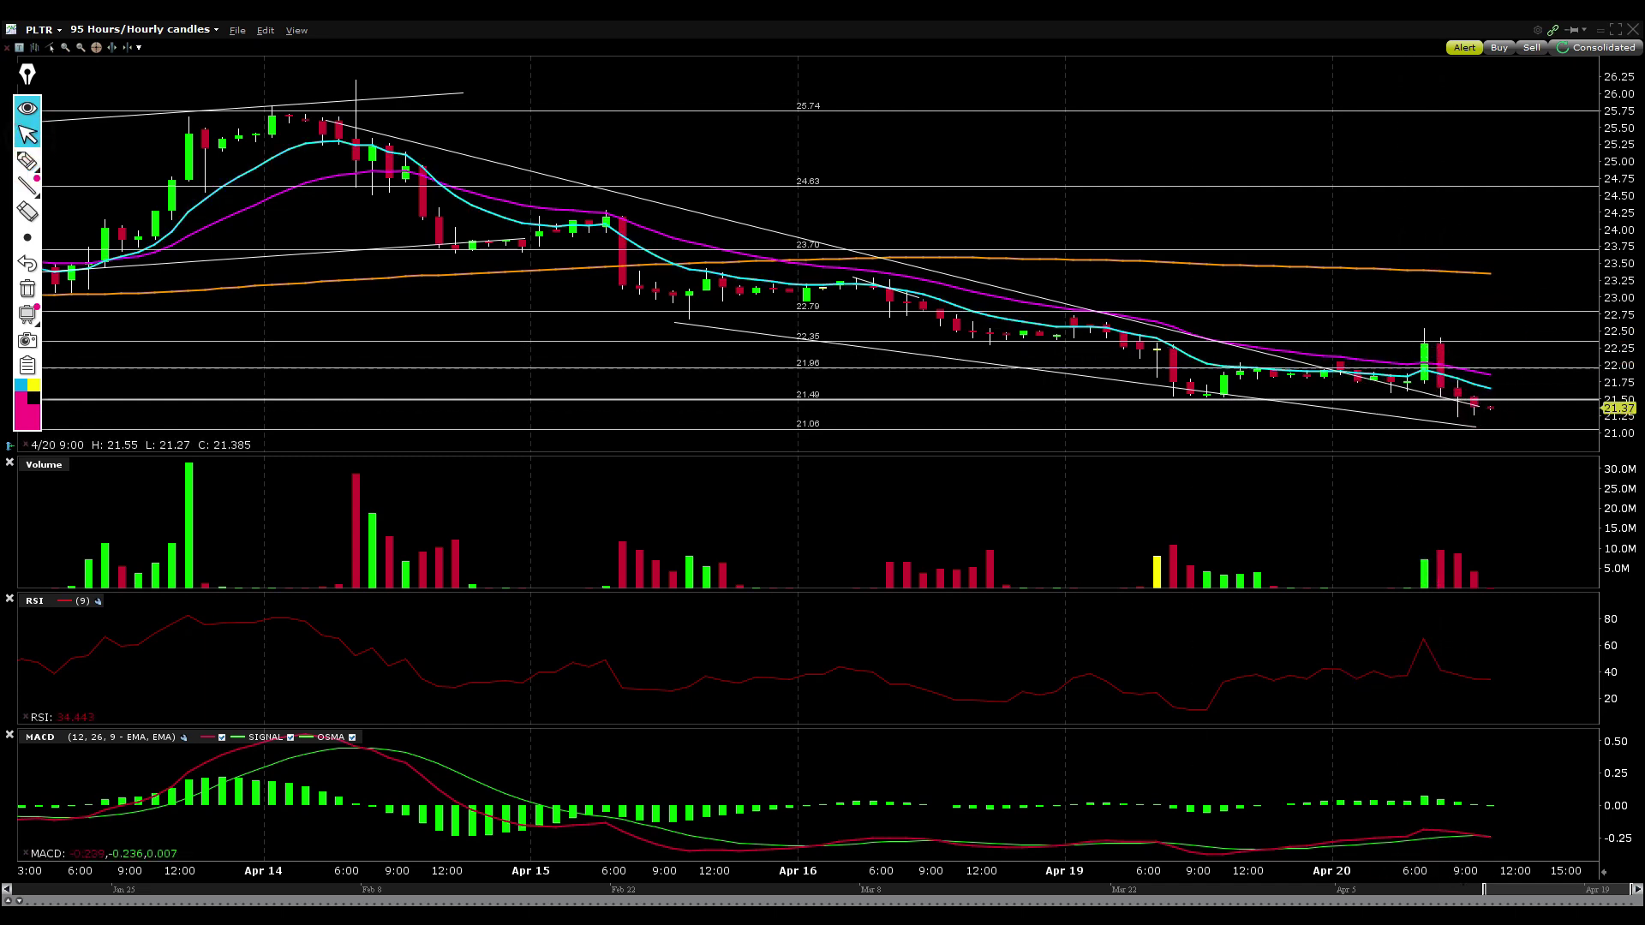
pyautogui.moveTo(1482, 890); pyautogui.dragTo(1375, 890)
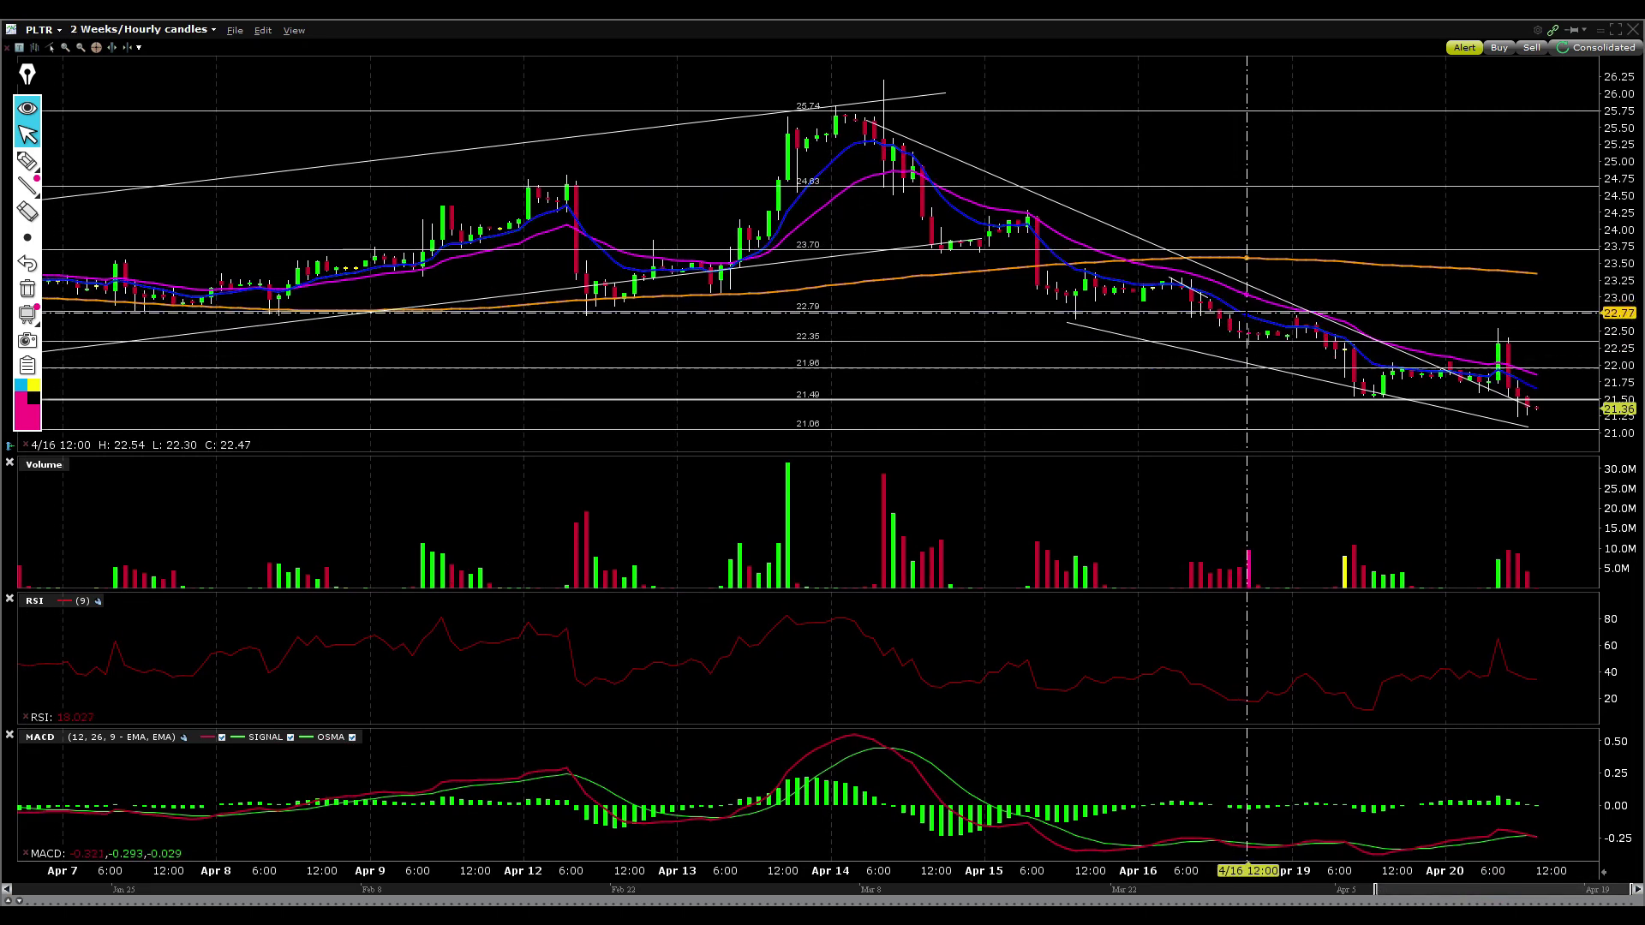
pyautogui.click(26, 161)
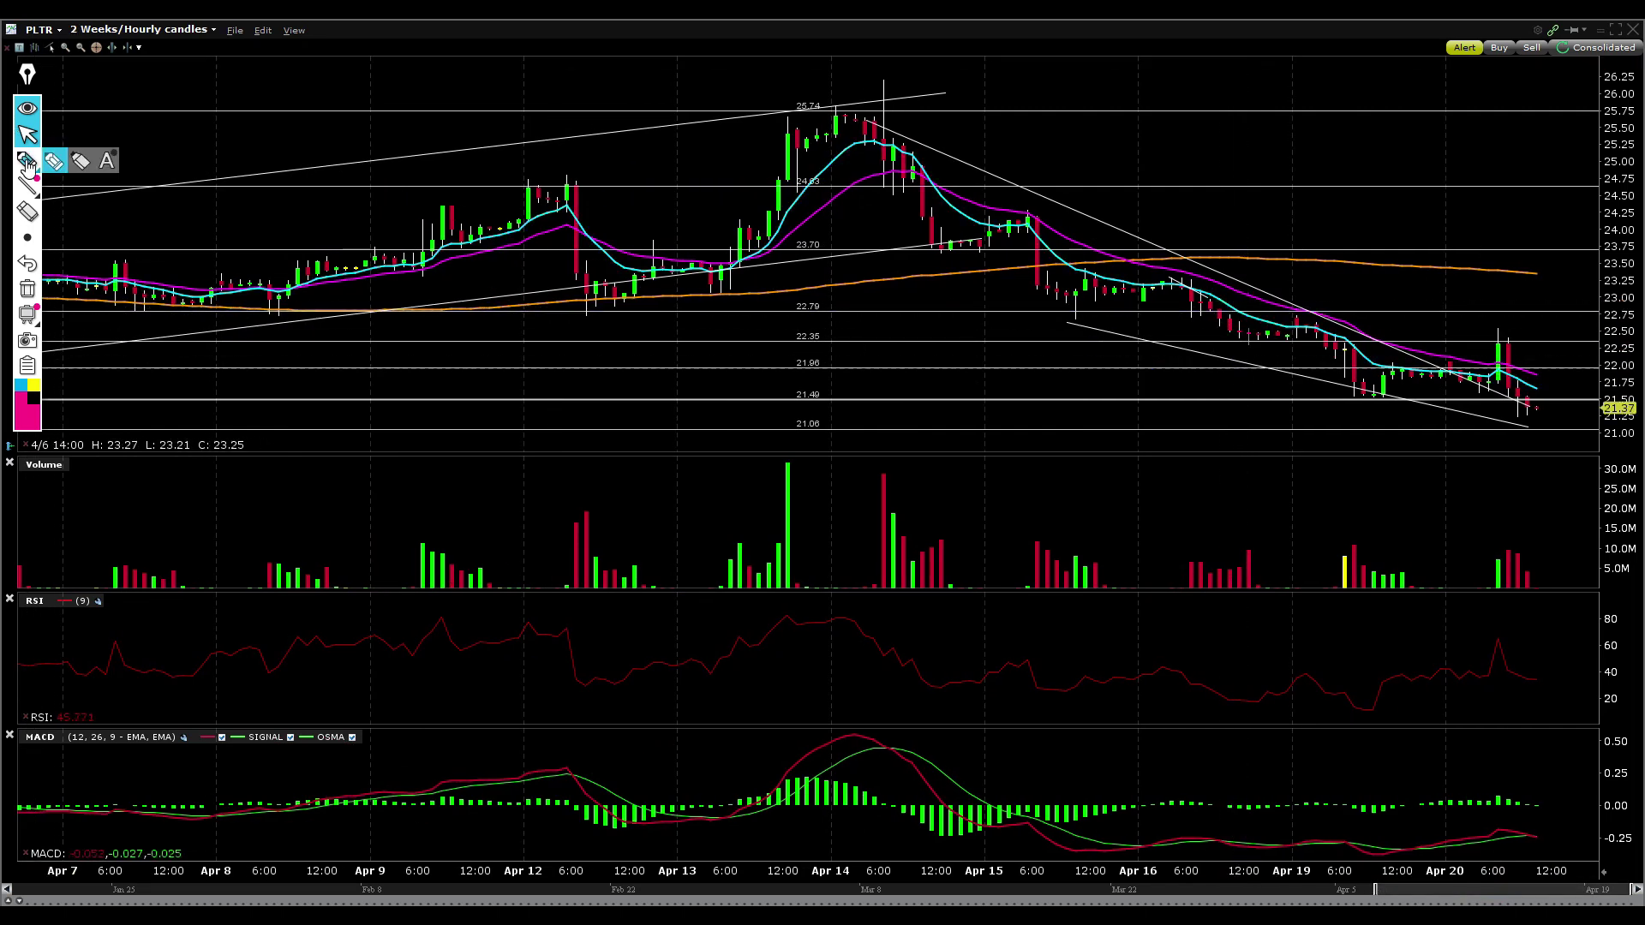
pyautogui.moveTo(548, 307)
pyautogui.mouseDown()
pyautogui.moveTo(1335, 300)
pyautogui.moveTo(1315, 318)
pyautogui.moveTo(1322, 302)
pyautogui.mouseUp()
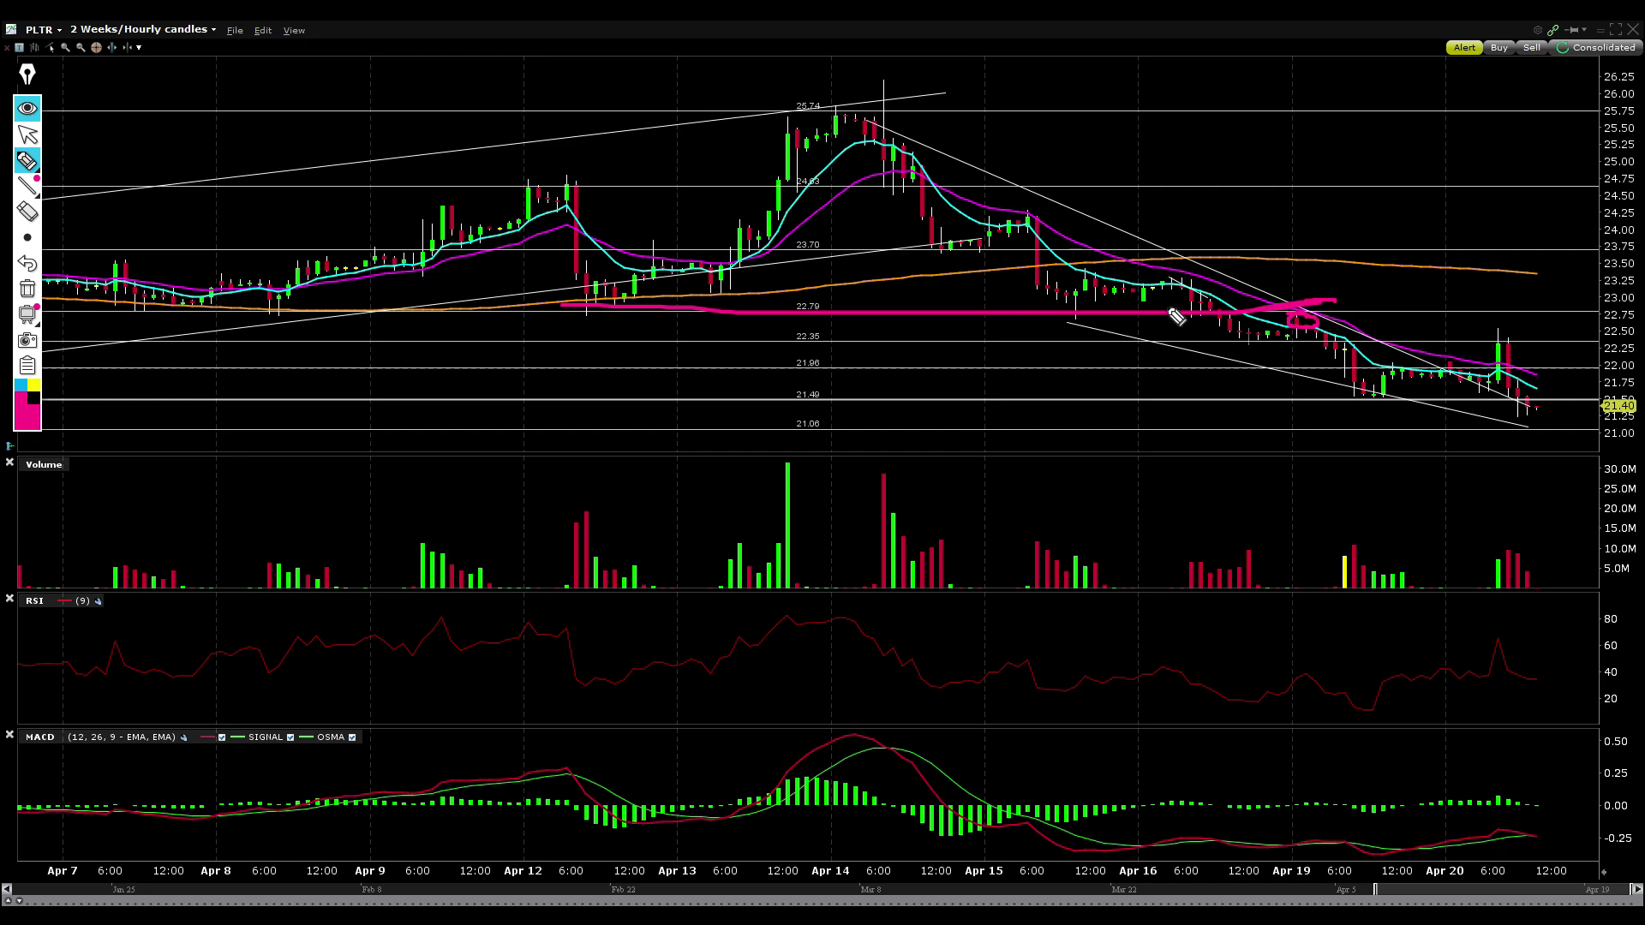
pyautogui.moveTo(1467, 312)
pyautogui.mouseDown()
pyautogui.moveTo(1466, 287)
pyautogui.moveTo(1542, 199)
pyautogui.mouseUp()
pyautogui.moveTo(1022, 309)
pyautogui.mouseDown()
pyautogui.moveTo(1176, 300)
pyautogui.moveTo(1038, 302)
pyautogui.moveTo(1102, 273)
pyautogui.mouseUp()
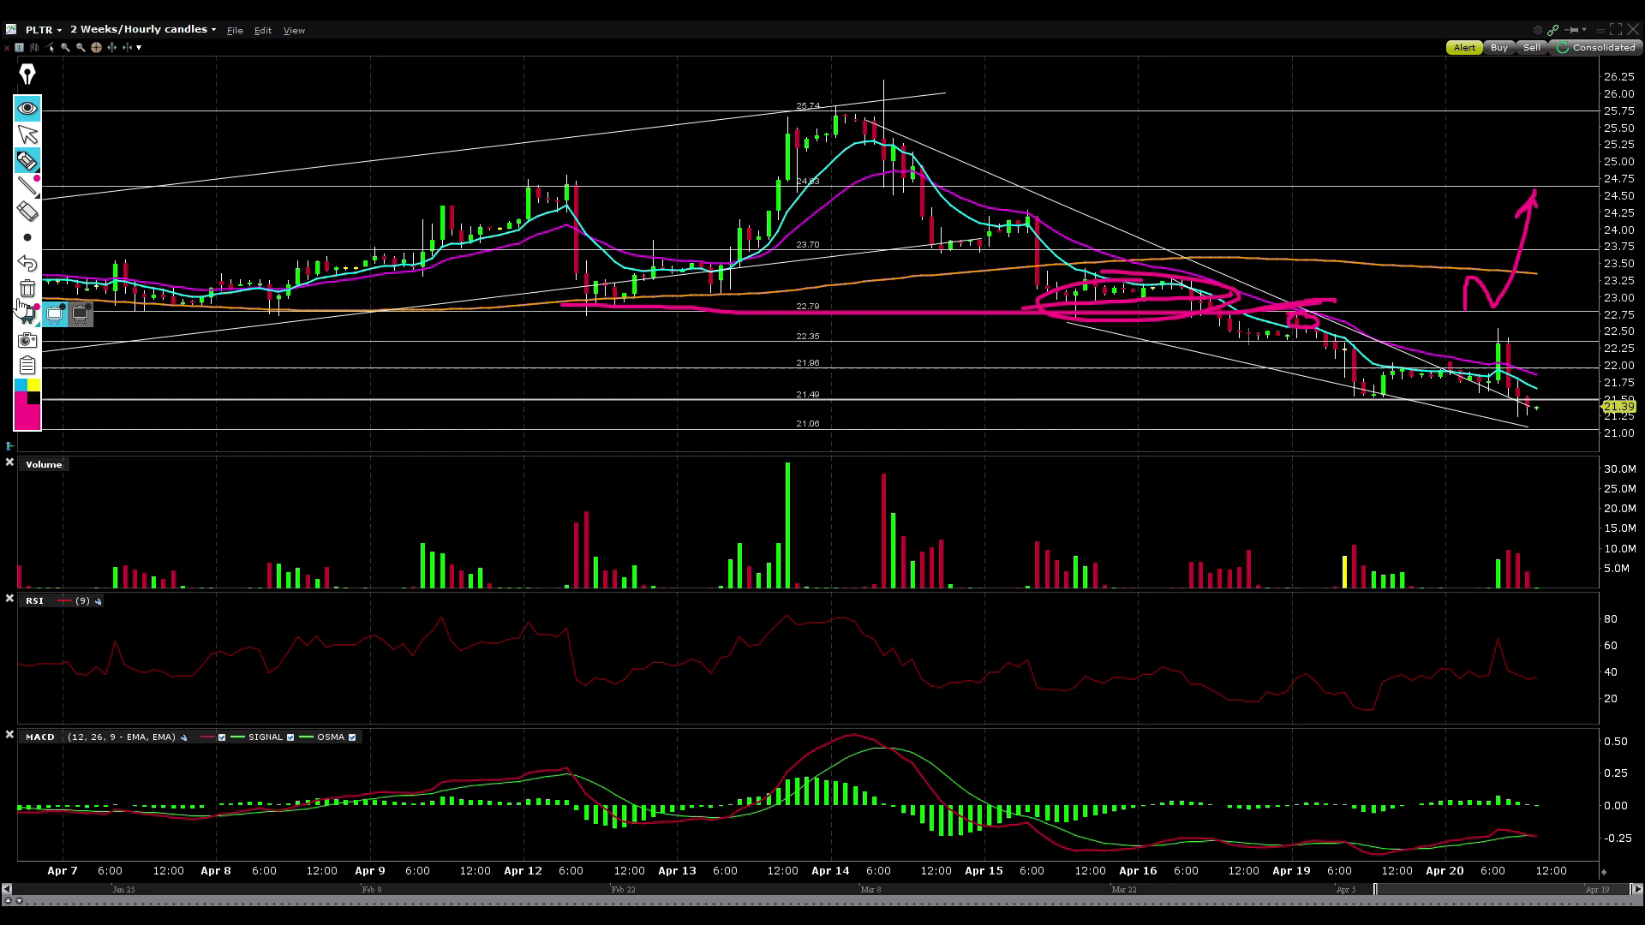
pyautogui.click(54, 313)
pyautogui.moveTo(1397, 313); pyautogui.dragTo(1509, 313)
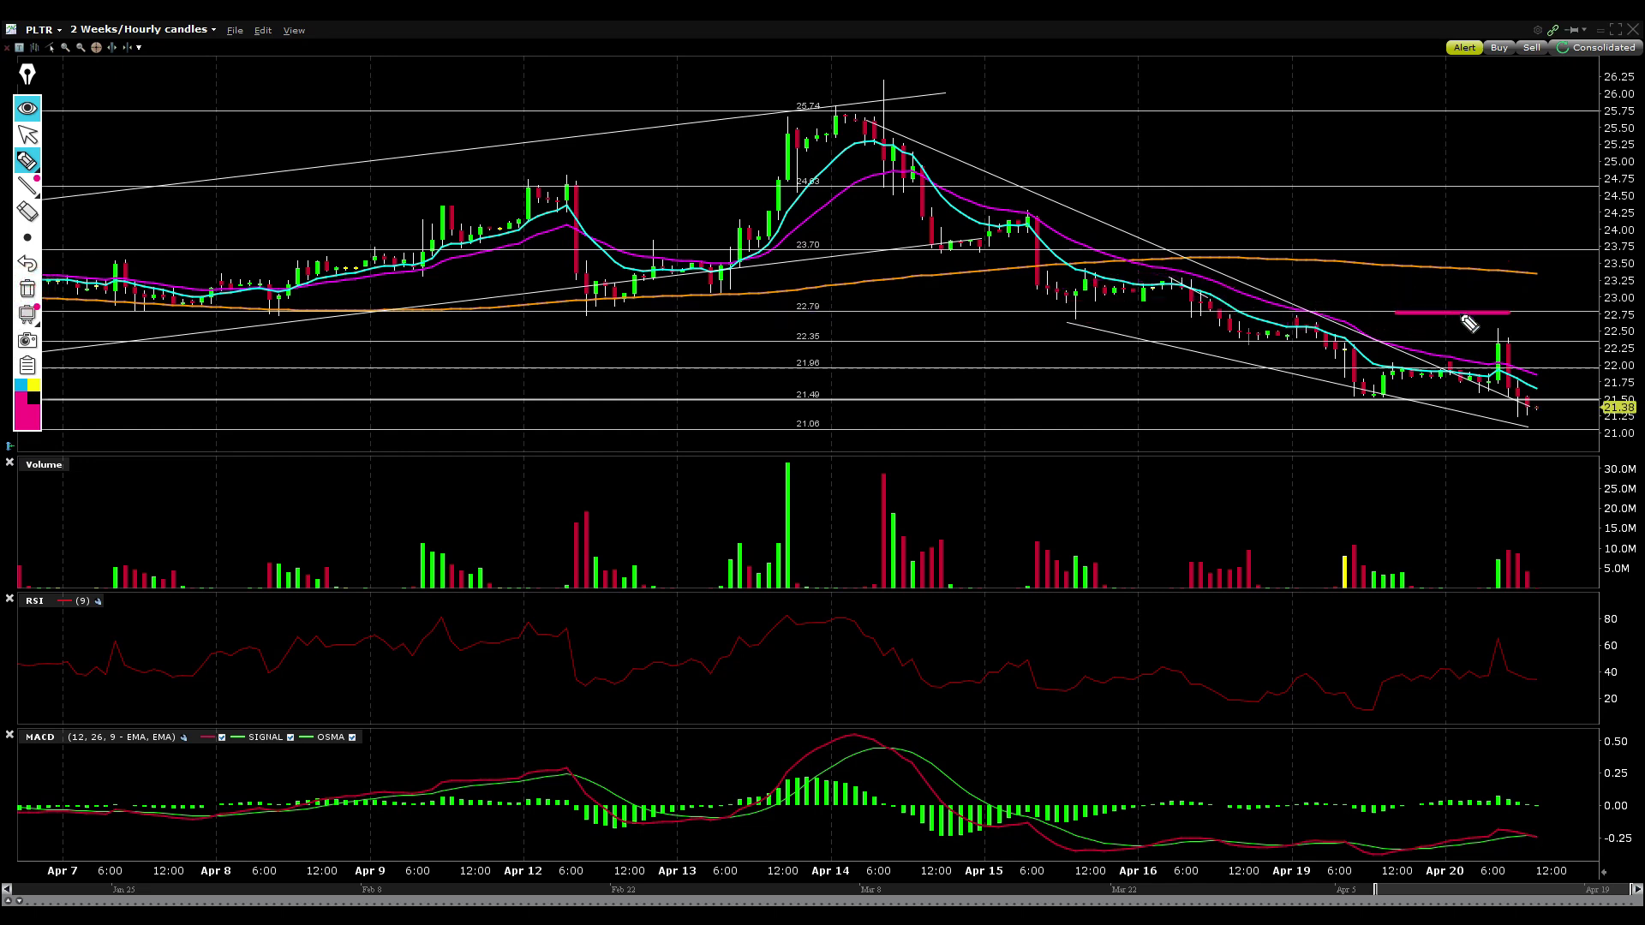
pyautogui.moveTo(1028, 247); pyautogui.dragTo(1555, 245)
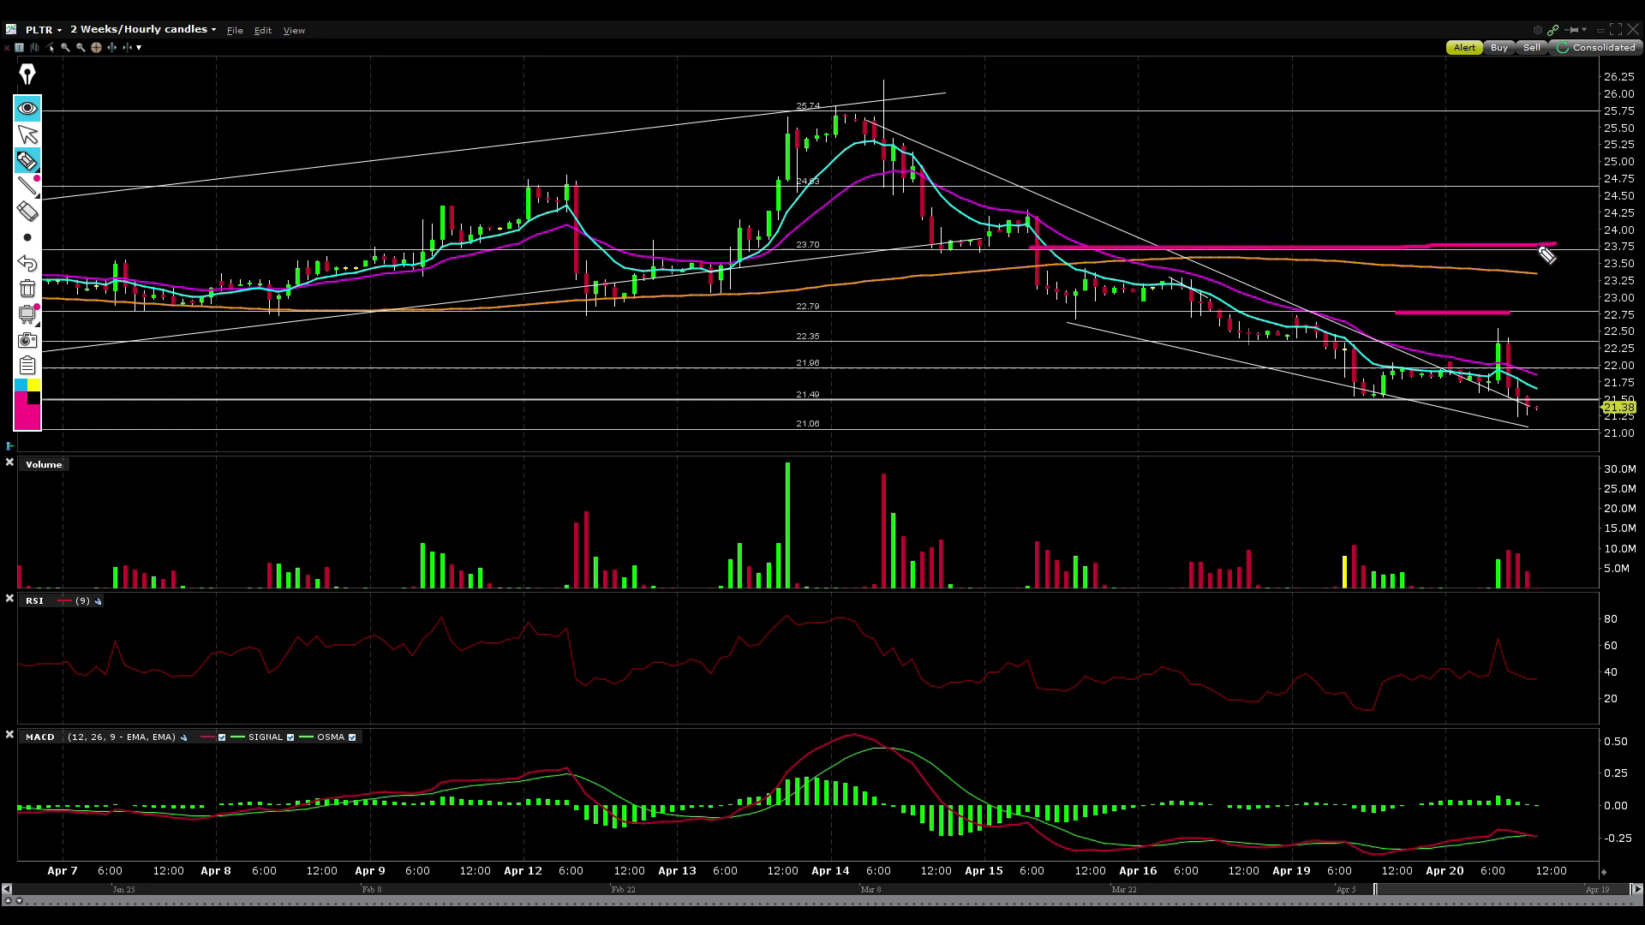
pyautogui.moveTo(1002, 253)
pyautogui.mouseDown()
pyautogui.moveTo(908, 248)
pyautogui.moveTo(1007, 239)
pyautogui.mouseUp()
pyautogui.moveTo(618, 229)
pyautogui.mouseDown()
pyautogui.moveTo(497, 238)
pyautogui.moveTo(561, 229)
pyautogui.mouseUp()
pyautogui.click(27, 289)
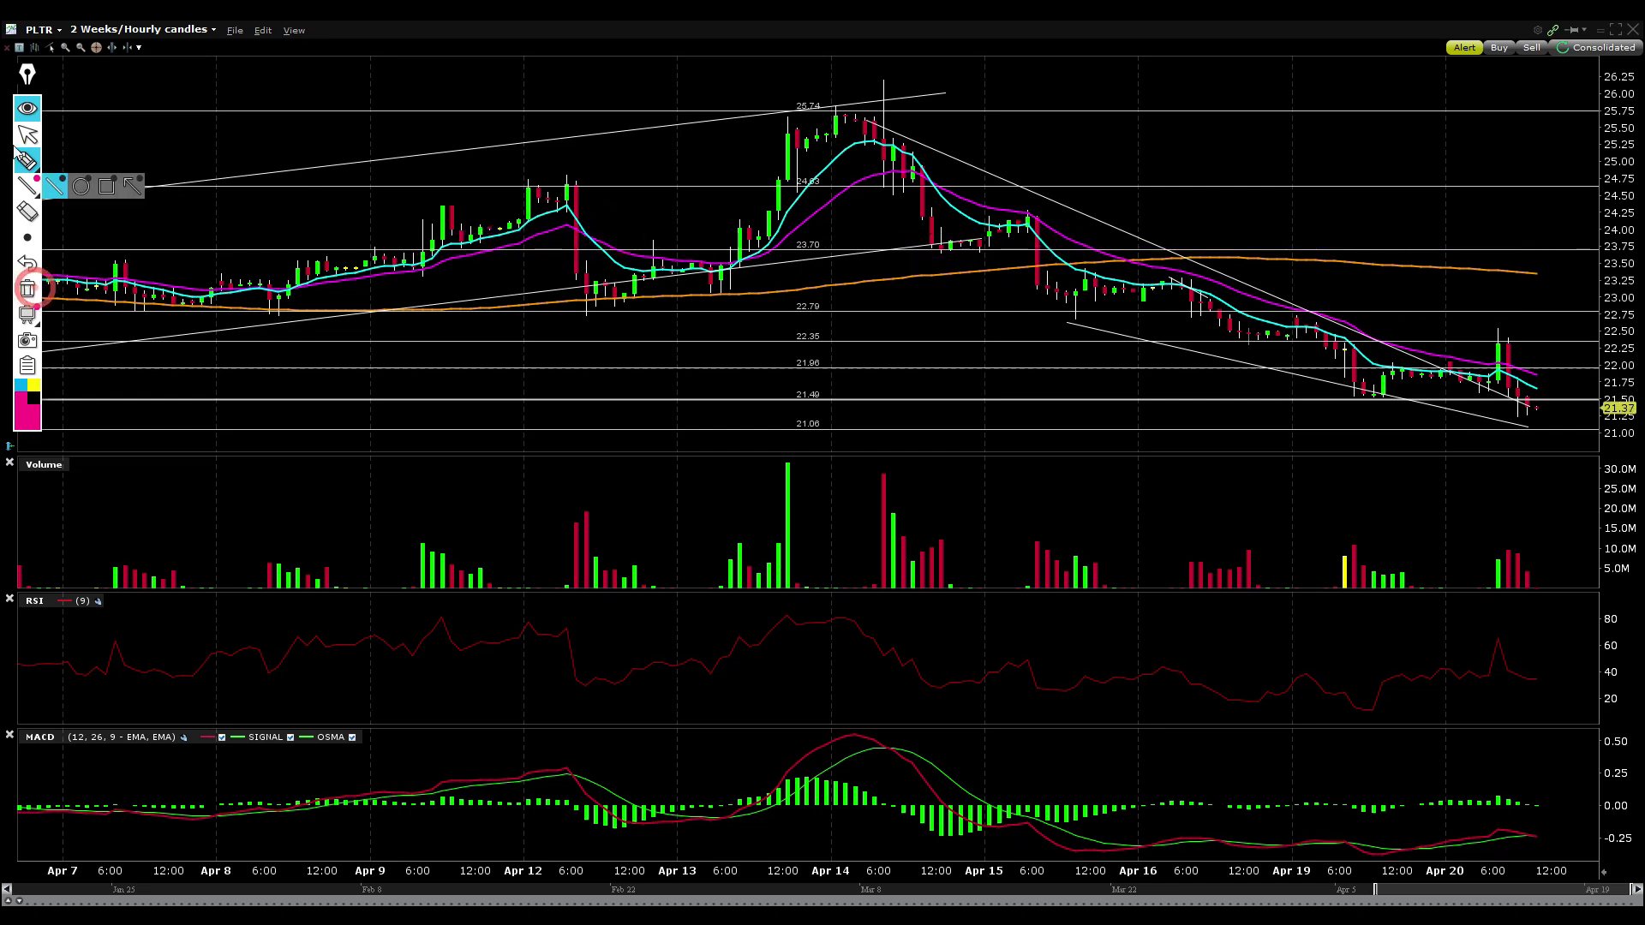
pyautogui.click(28, 134)
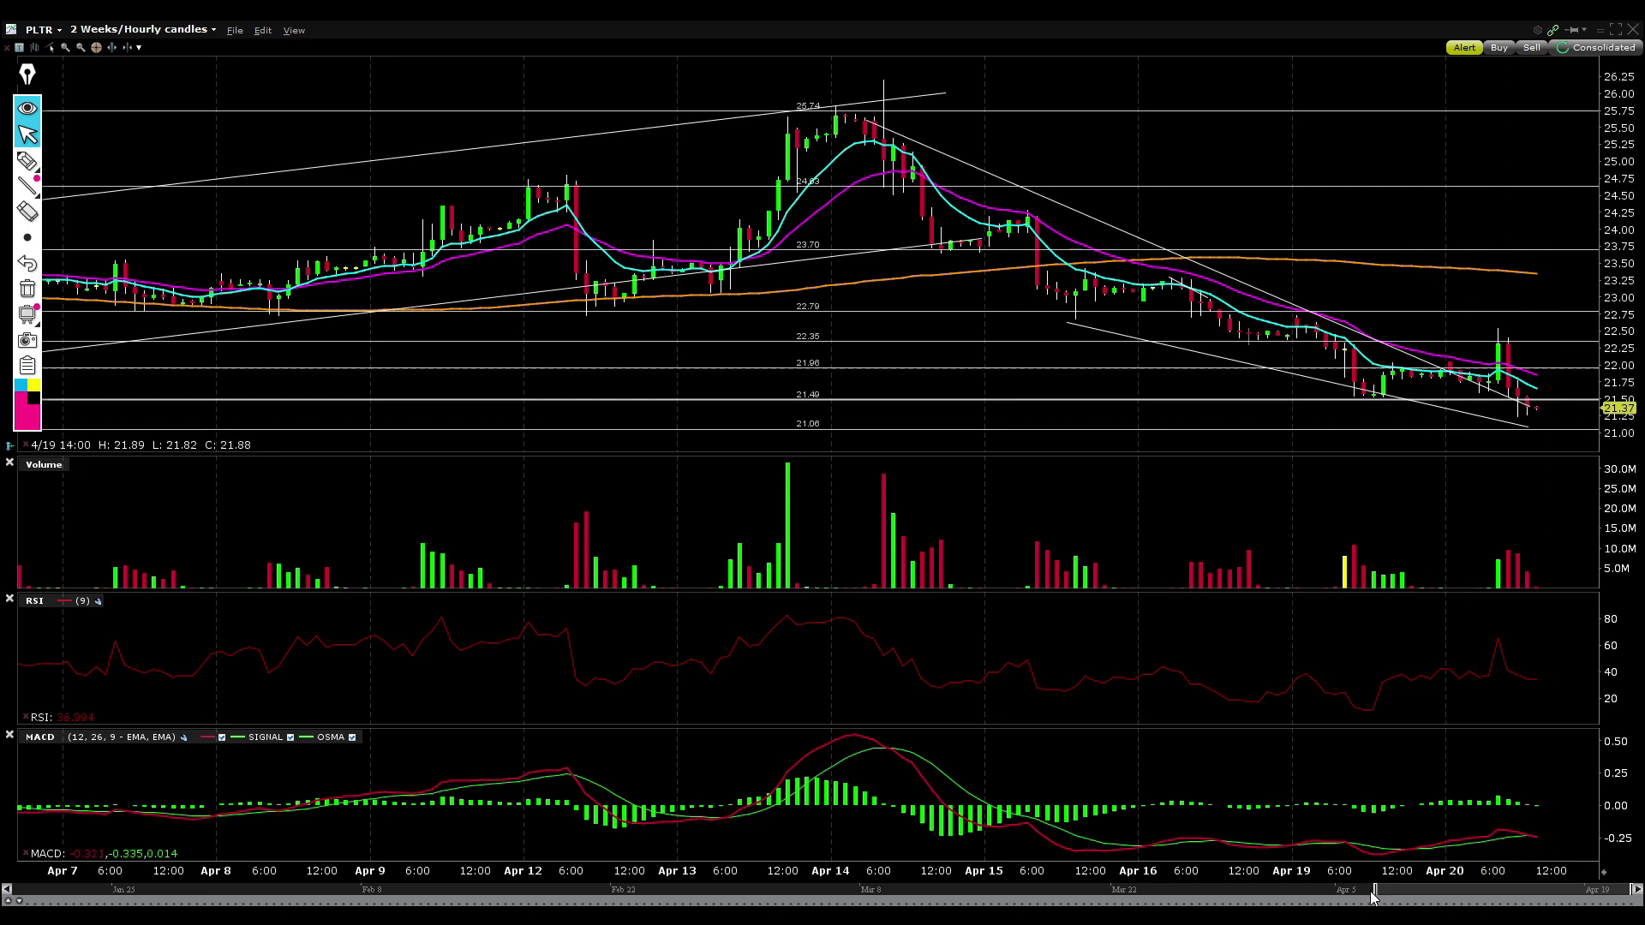
# Extend the hourly chart back to Mar 29 so it spans 17 days
pyautogui.moveTo(1374, 891); pyautogui.dragTo(1213, 890)
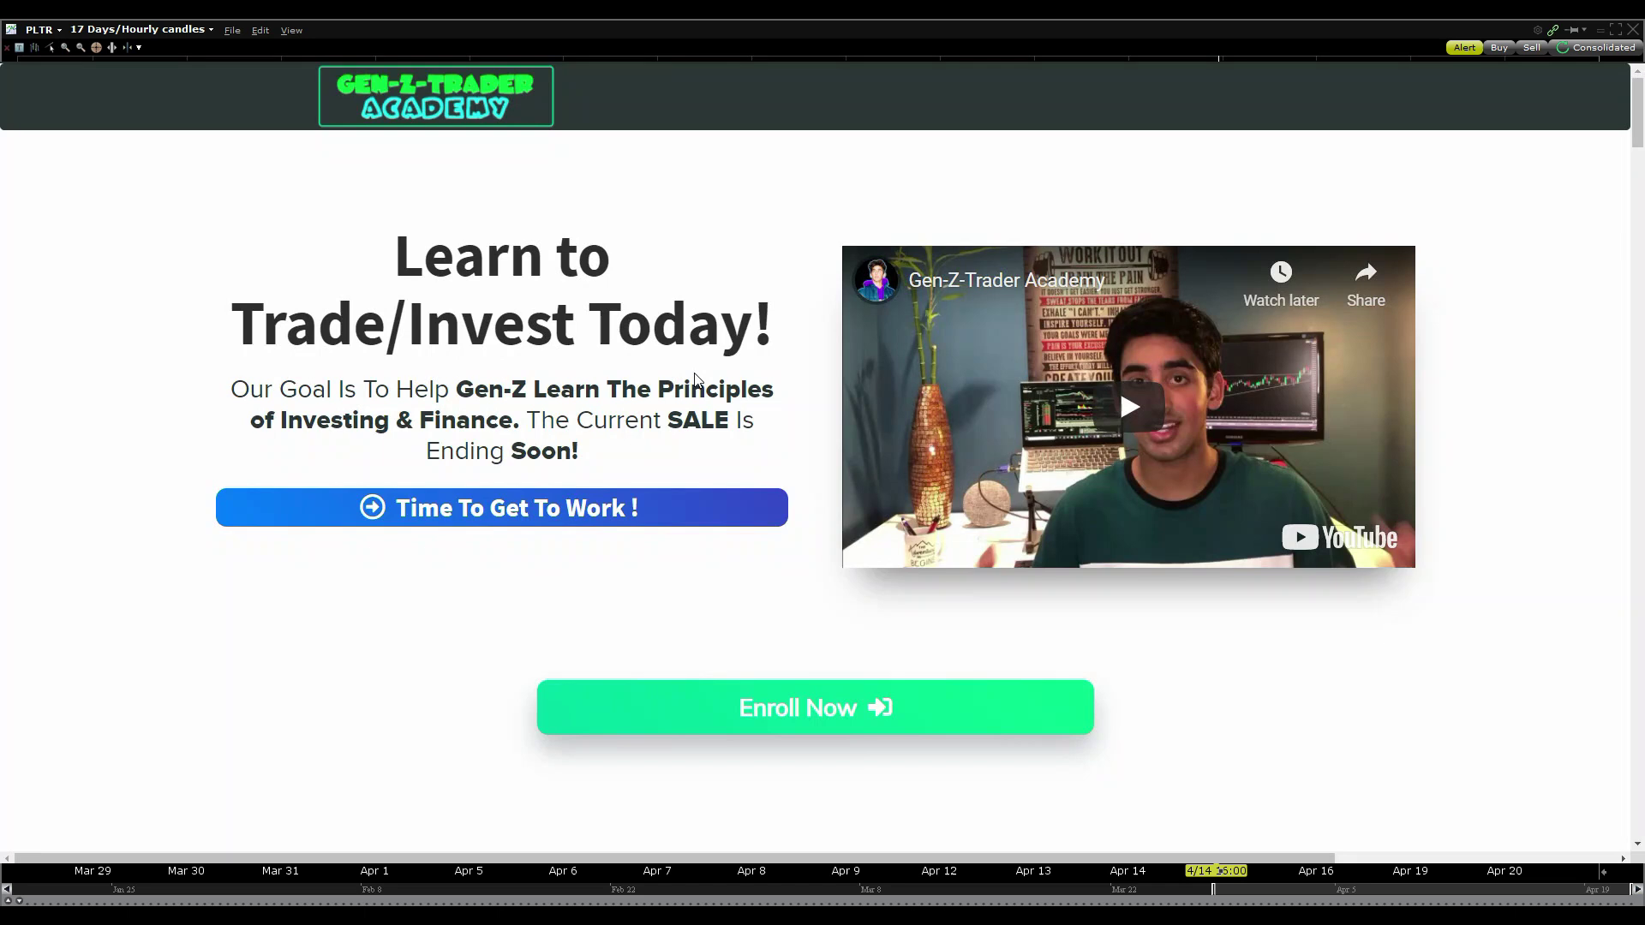
pyautogui.scroll(-8, 693, 381)
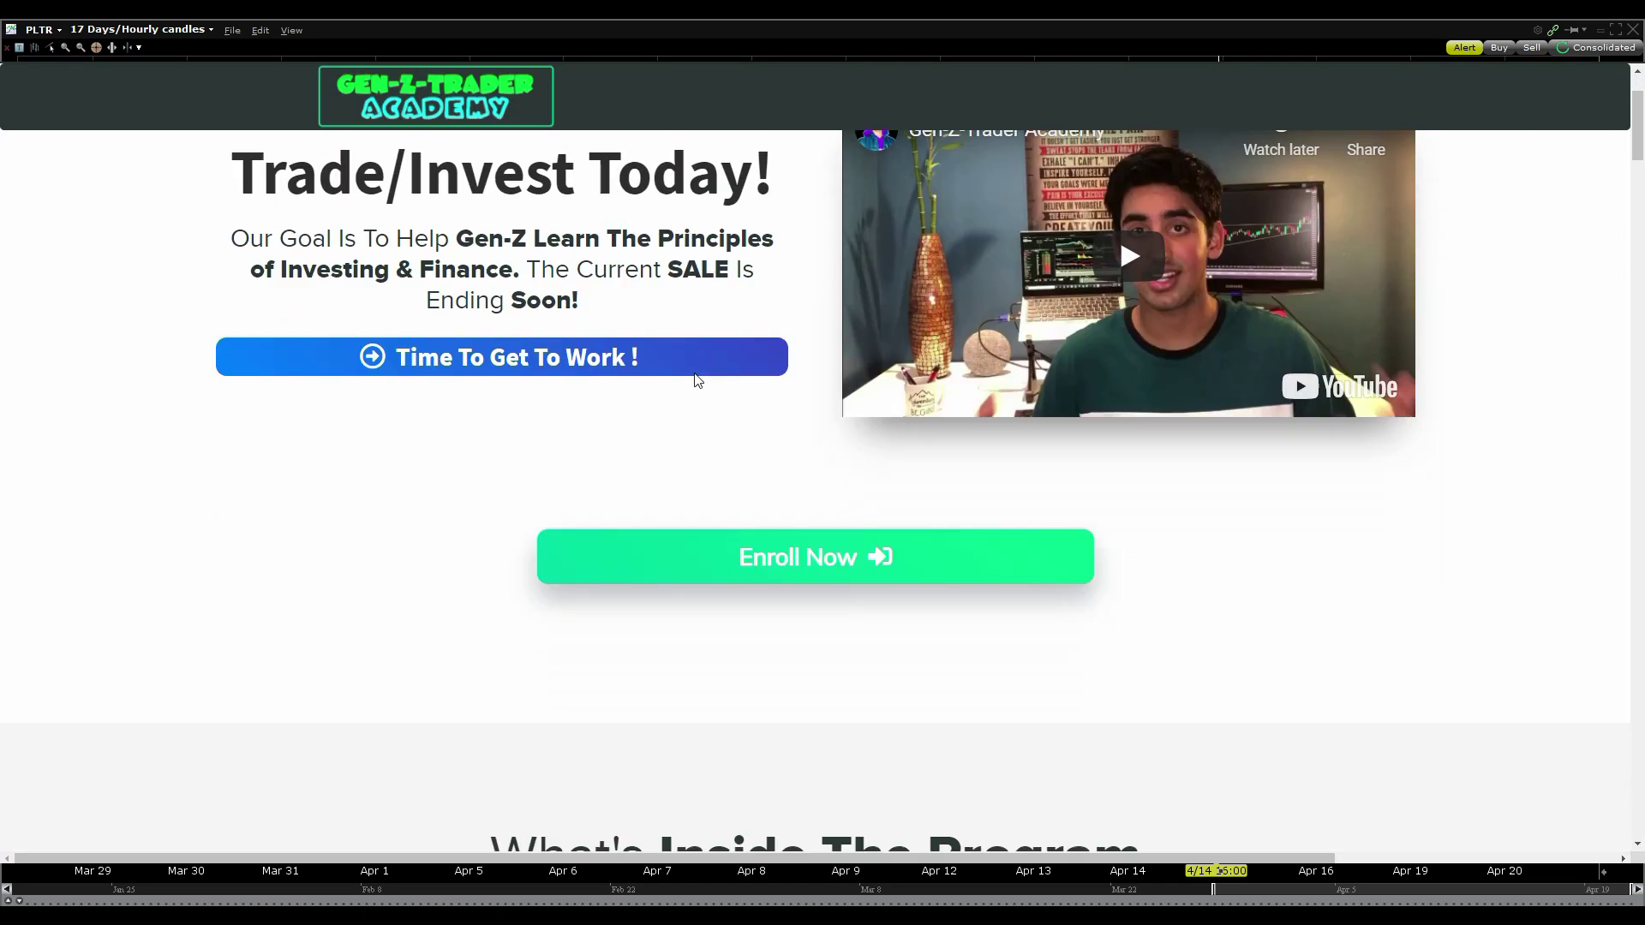